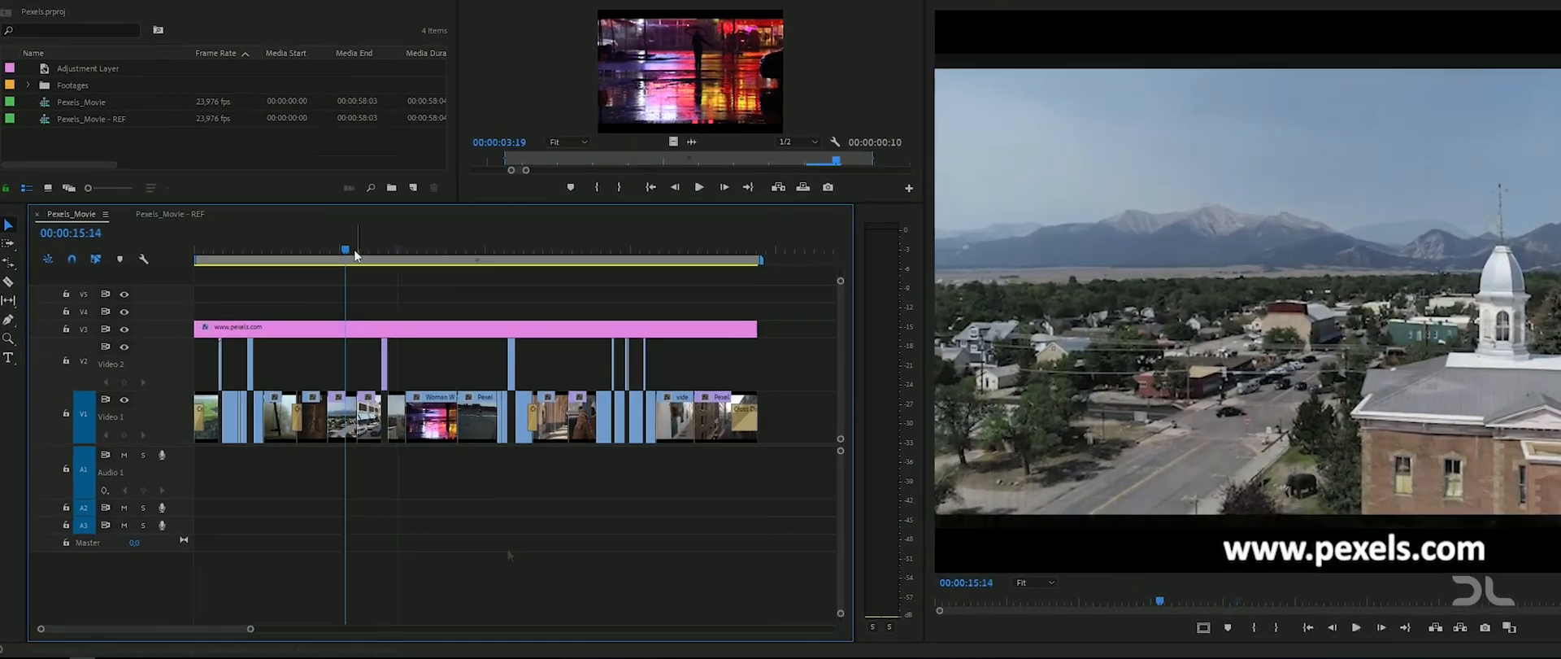
Step: Scrub through the Pexels_Movie sequence to review its clips across the two video tracks
{"action": "left_click_drag", "start_coordinate": [314, 284], "coordinate": [246, 282]}
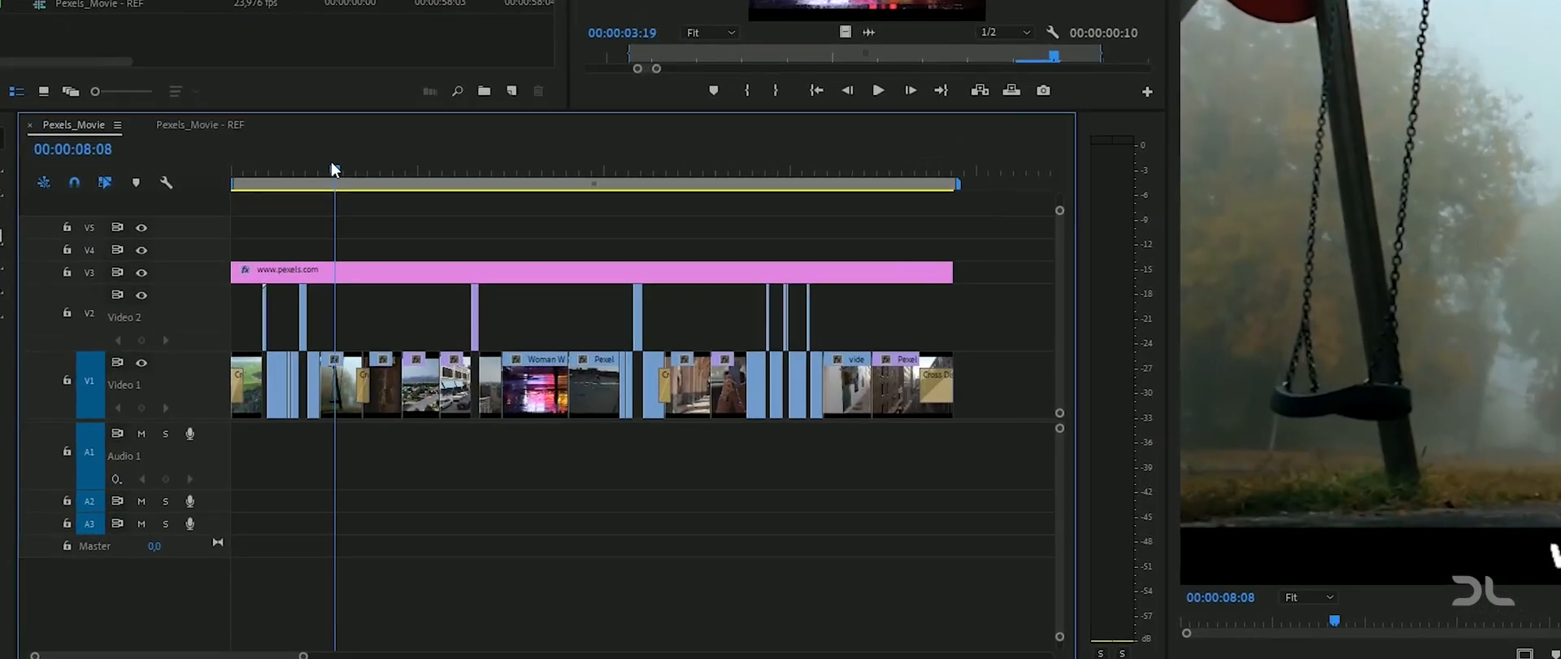
{"action": "left_click_drag", "start_coordinate": [331, 169], "coordinate": [500, 188]}
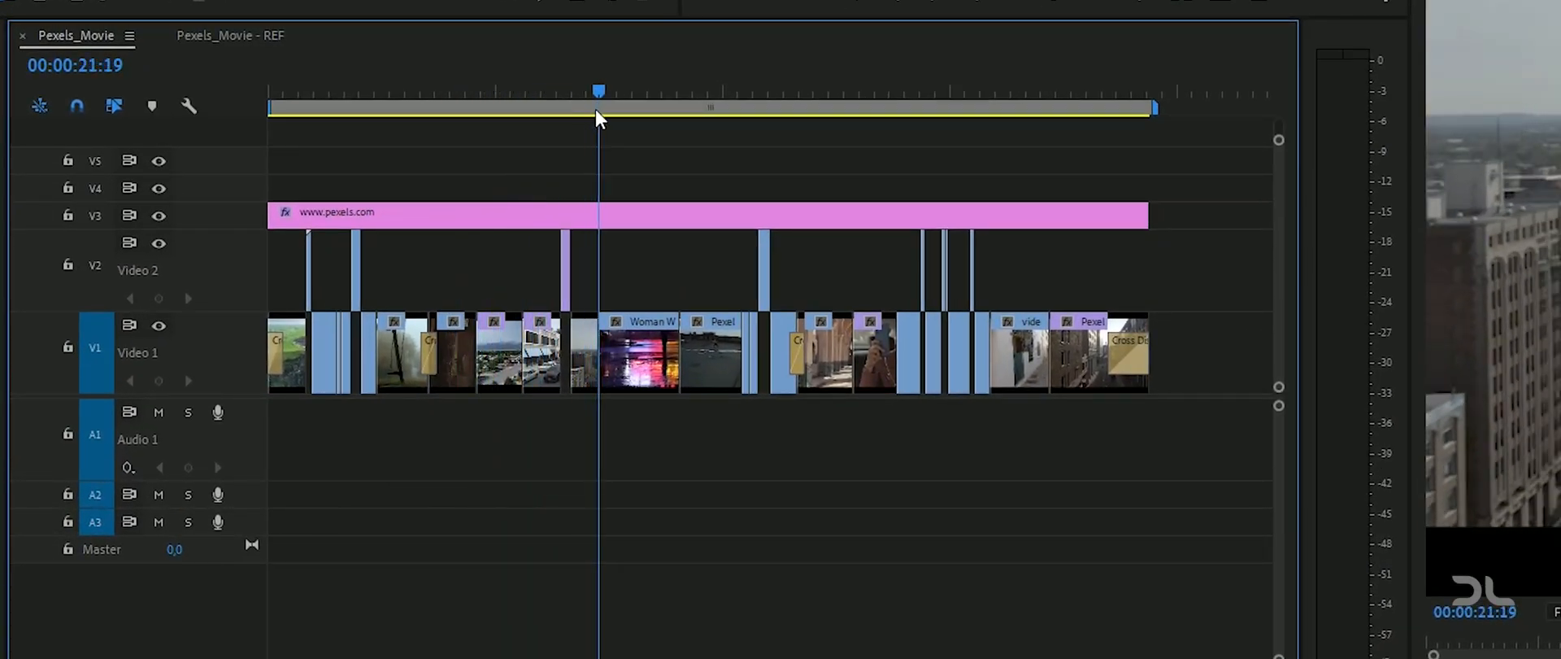
{"action": "left_click_drag", "start_coordinate": [598, 118], "coordinate": [856, 150]}
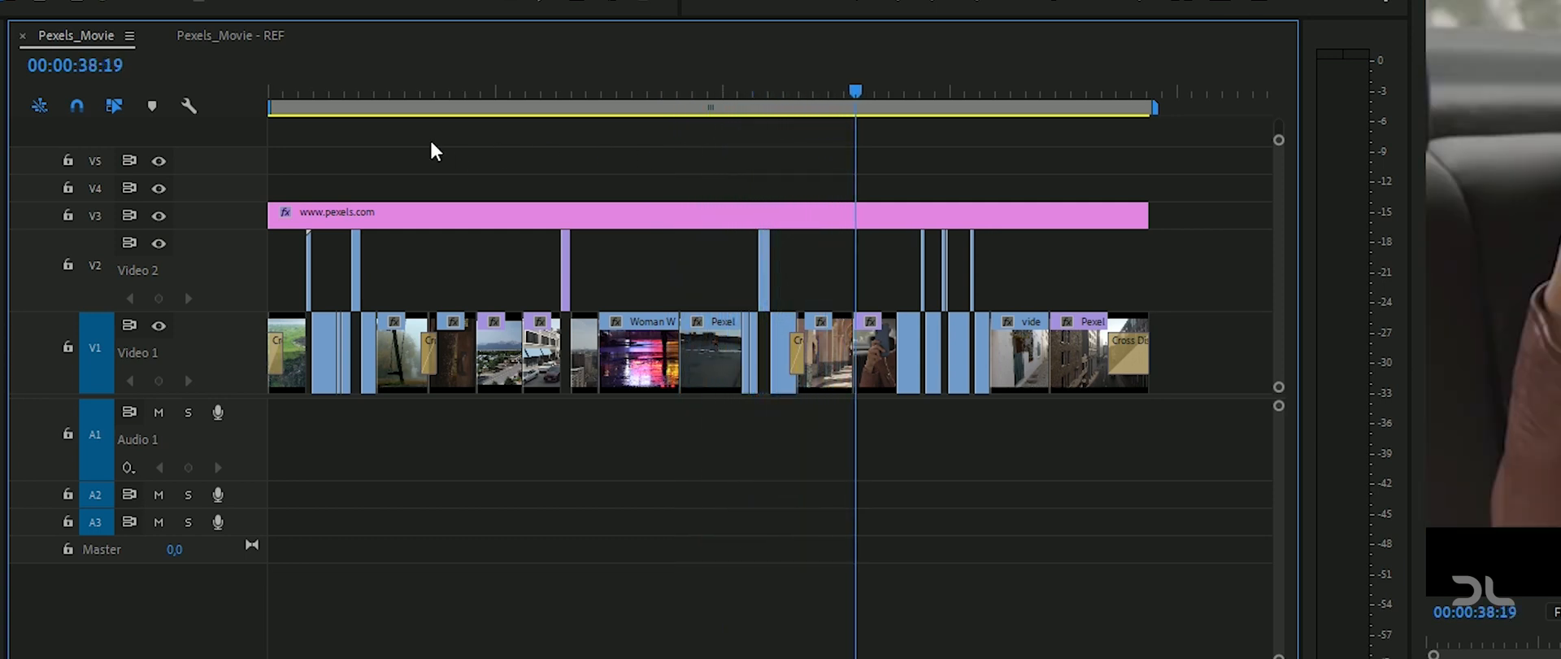
Step: Open the Pexels_Movie - REF sequence and scrub through it to review the reference cut
{"action": "left_click", "coordinate": [226, 35]}
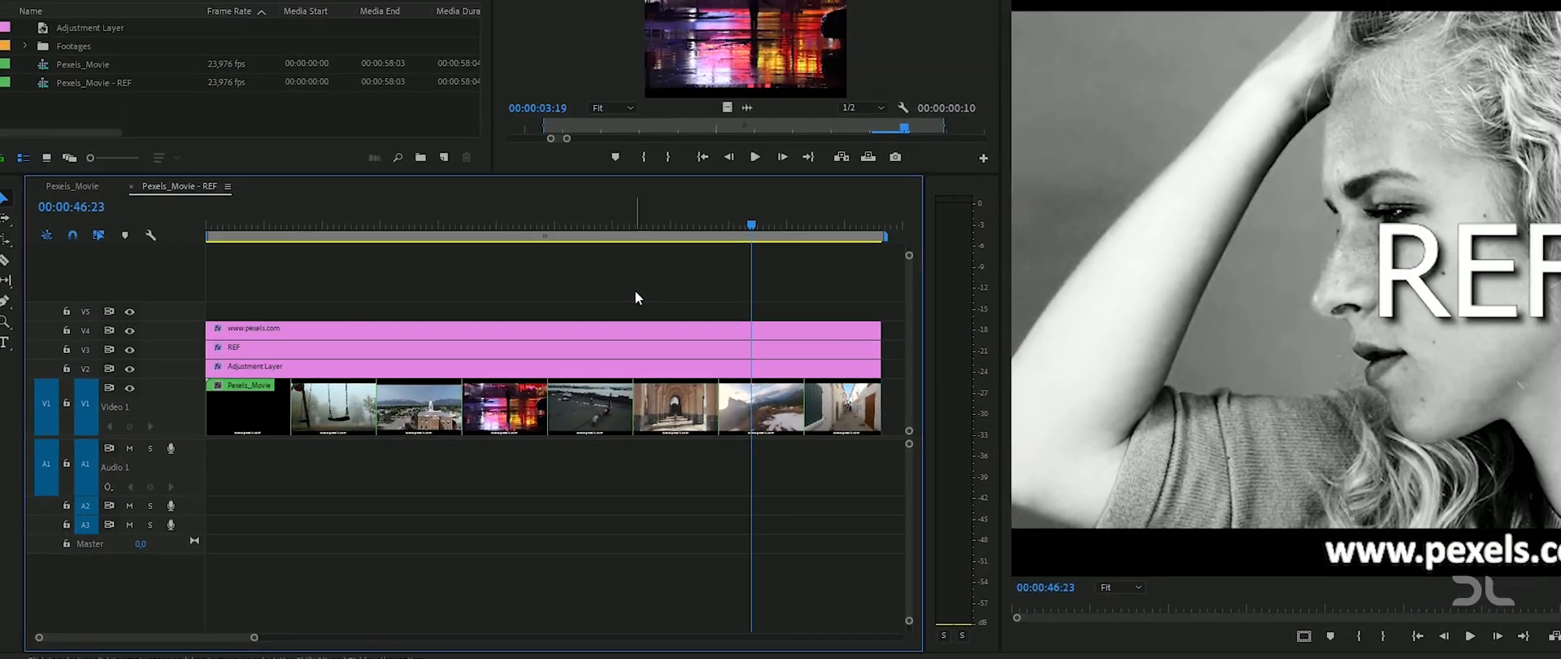
{"action": "left_click_drag", "start_coordinate": [750, 226], "coordinate": [566, 250]}
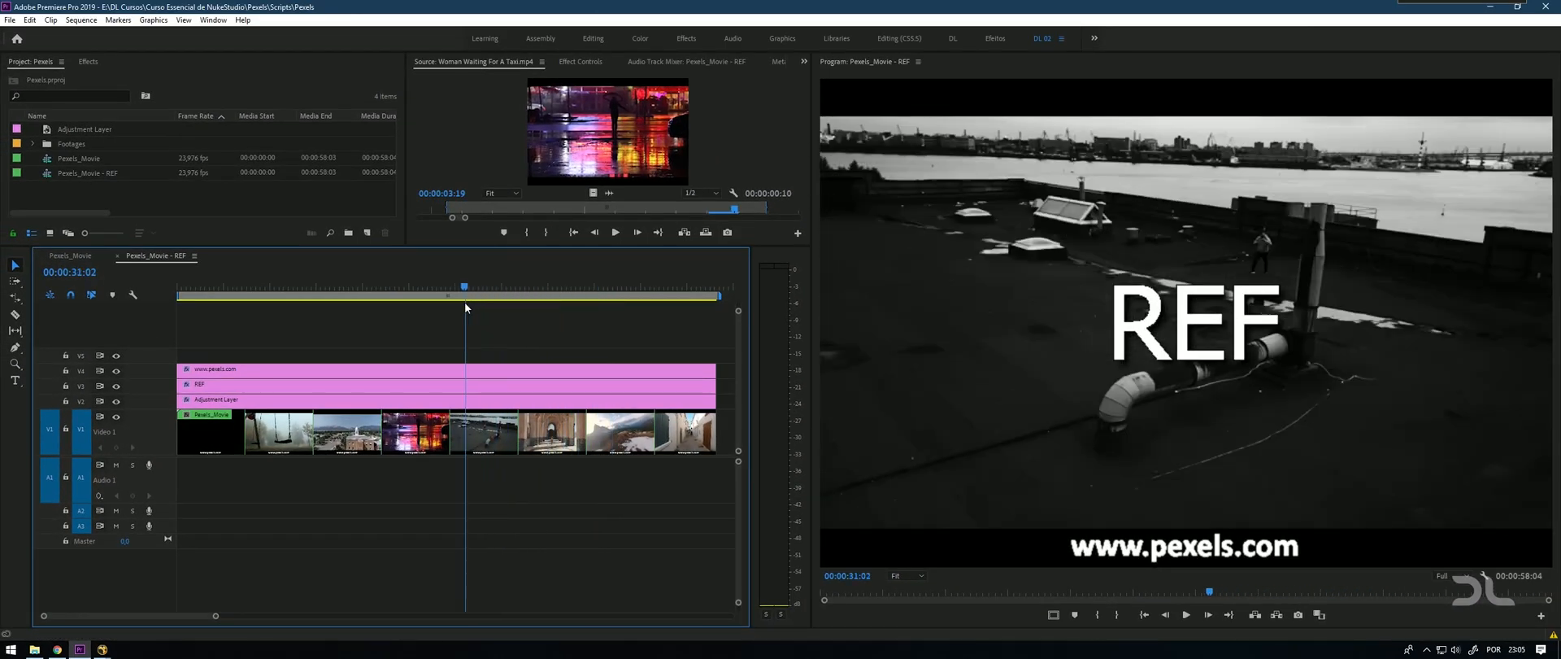
{"action": "left_click_drag", "start_coordinate": [465, 307], "coordinate": [520, 329]}
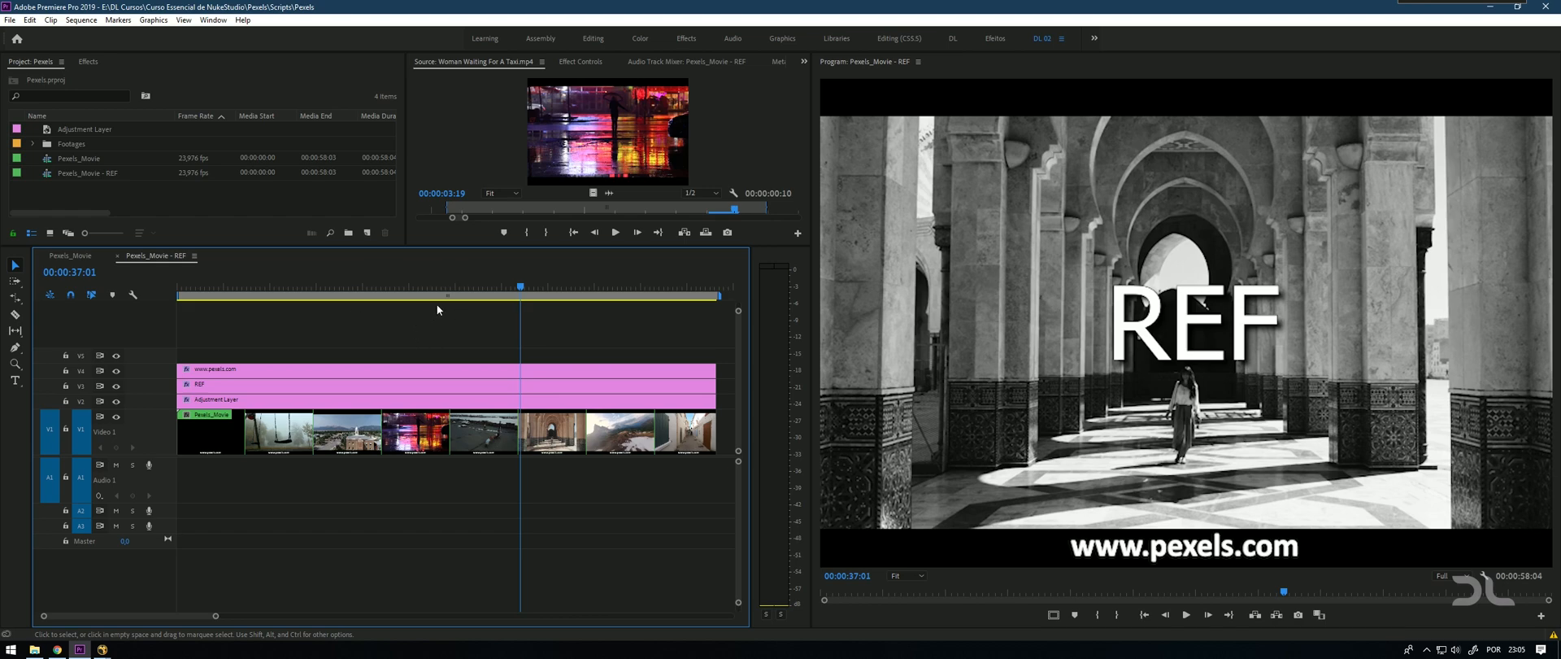
{"action": "left_click_drag", "start_coordinate": [456, 289], "coordinate": [321, 293]}
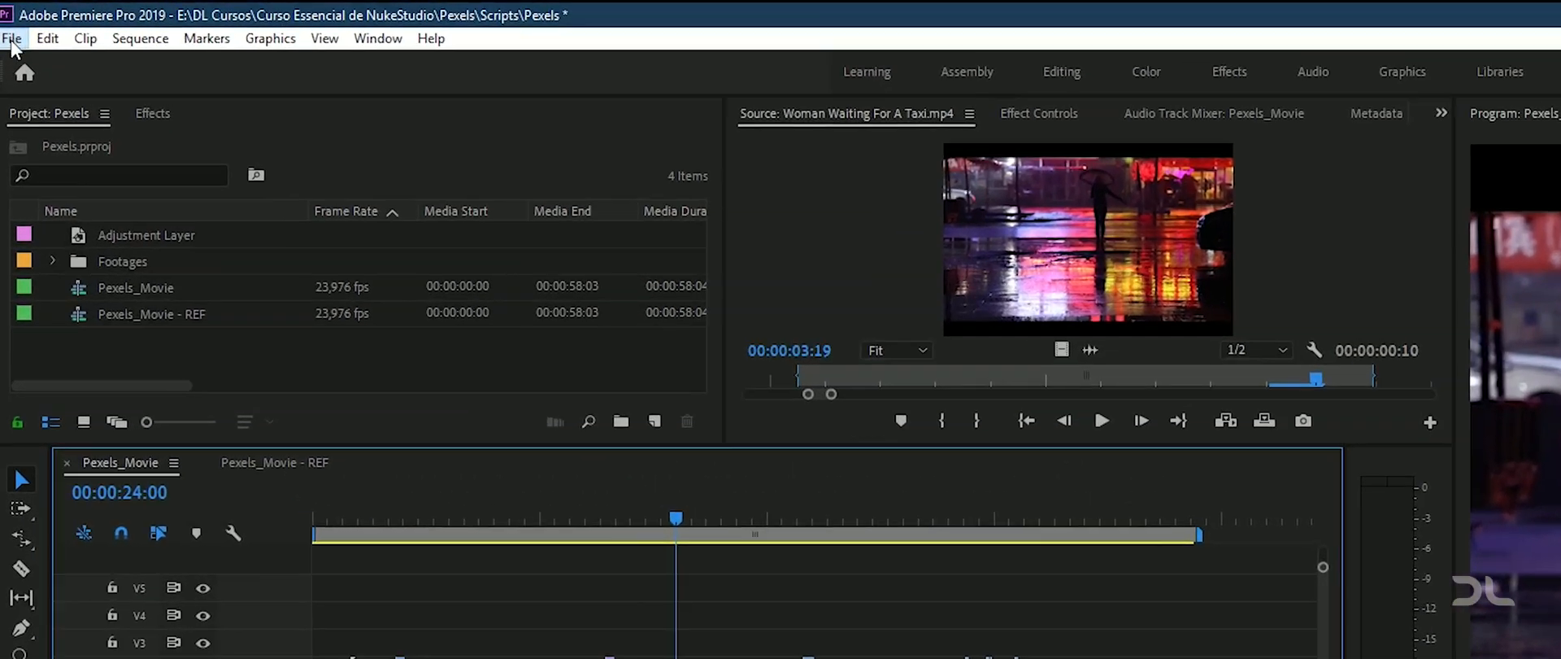
Step: Export the Video 1 track of the Pexels_Movie sequence as an EDL named Pexels_Movie EDL 01
{"action": "left_click", "coordinate": [10, 20]}
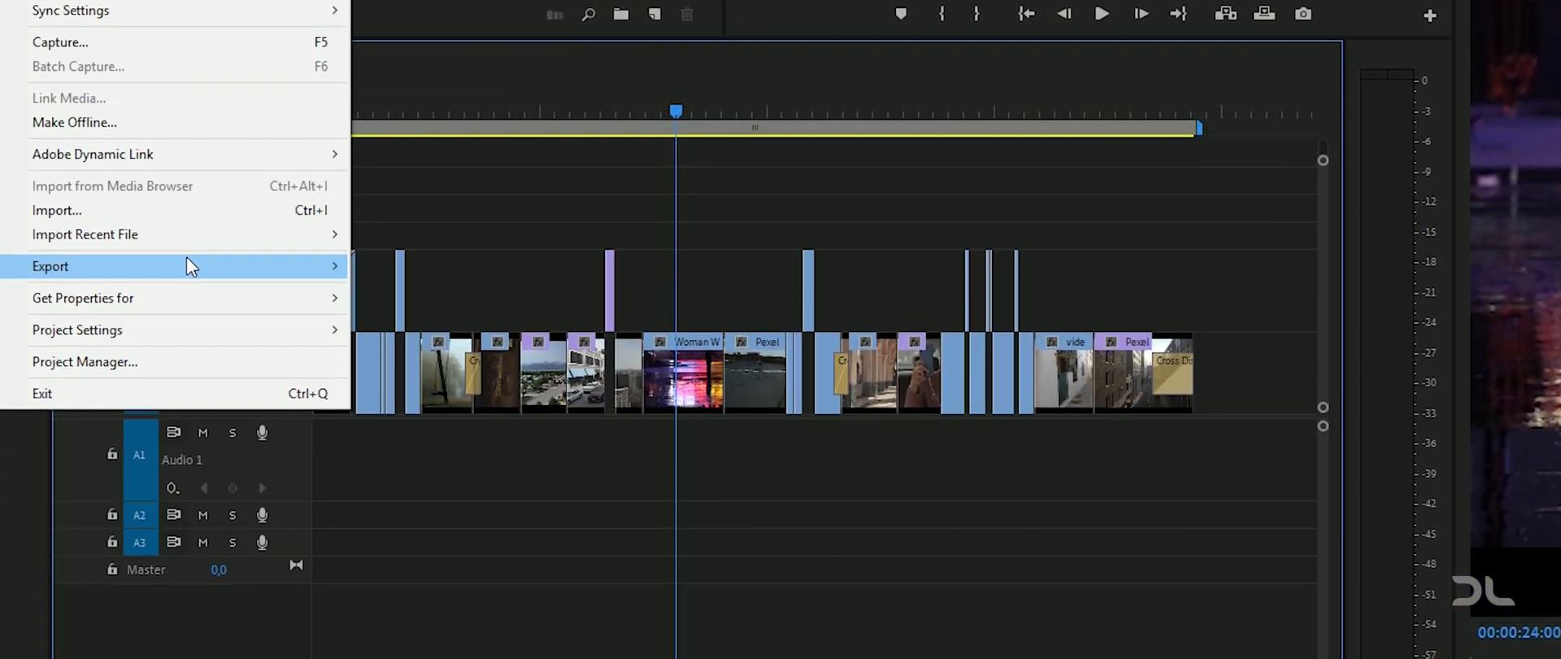
{"action": "mouse_move", "coordinate": [244, 266]}
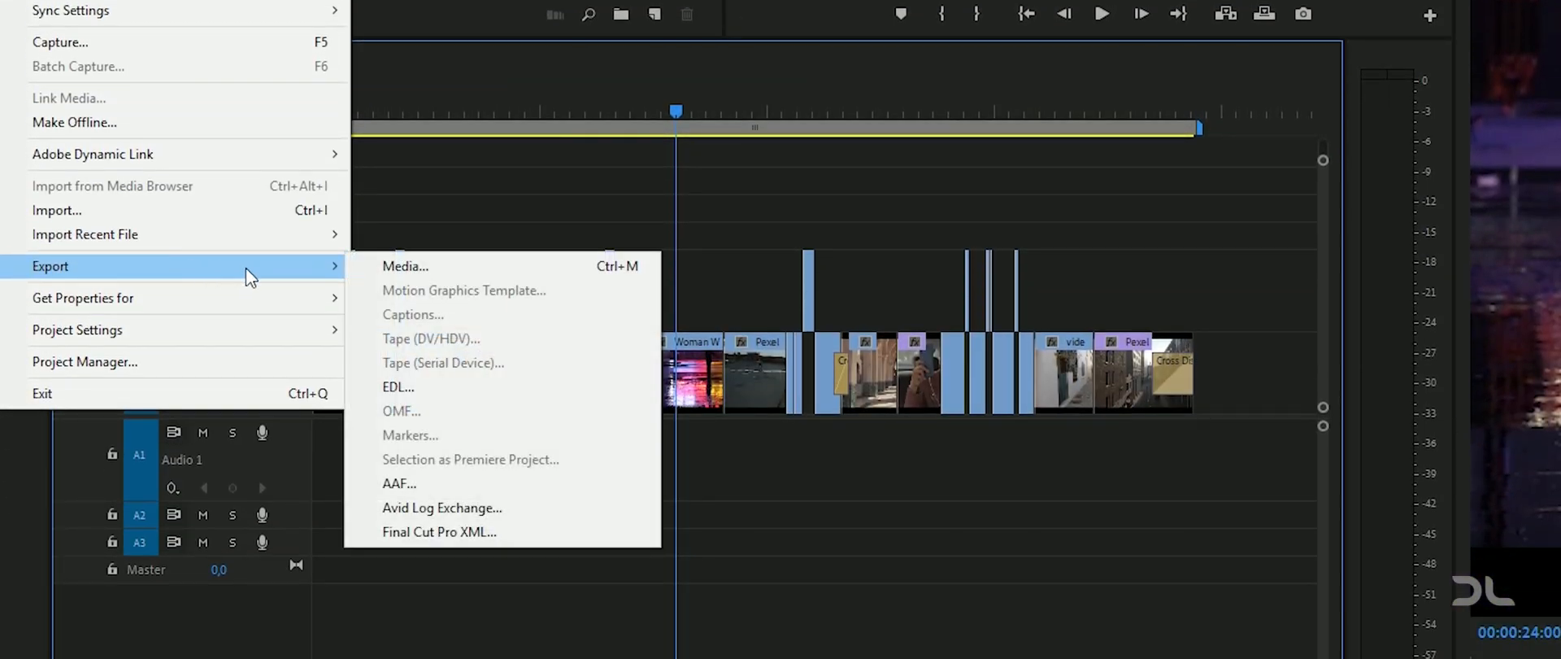
{"action": "left_click", "coordinate": [448, 389]}
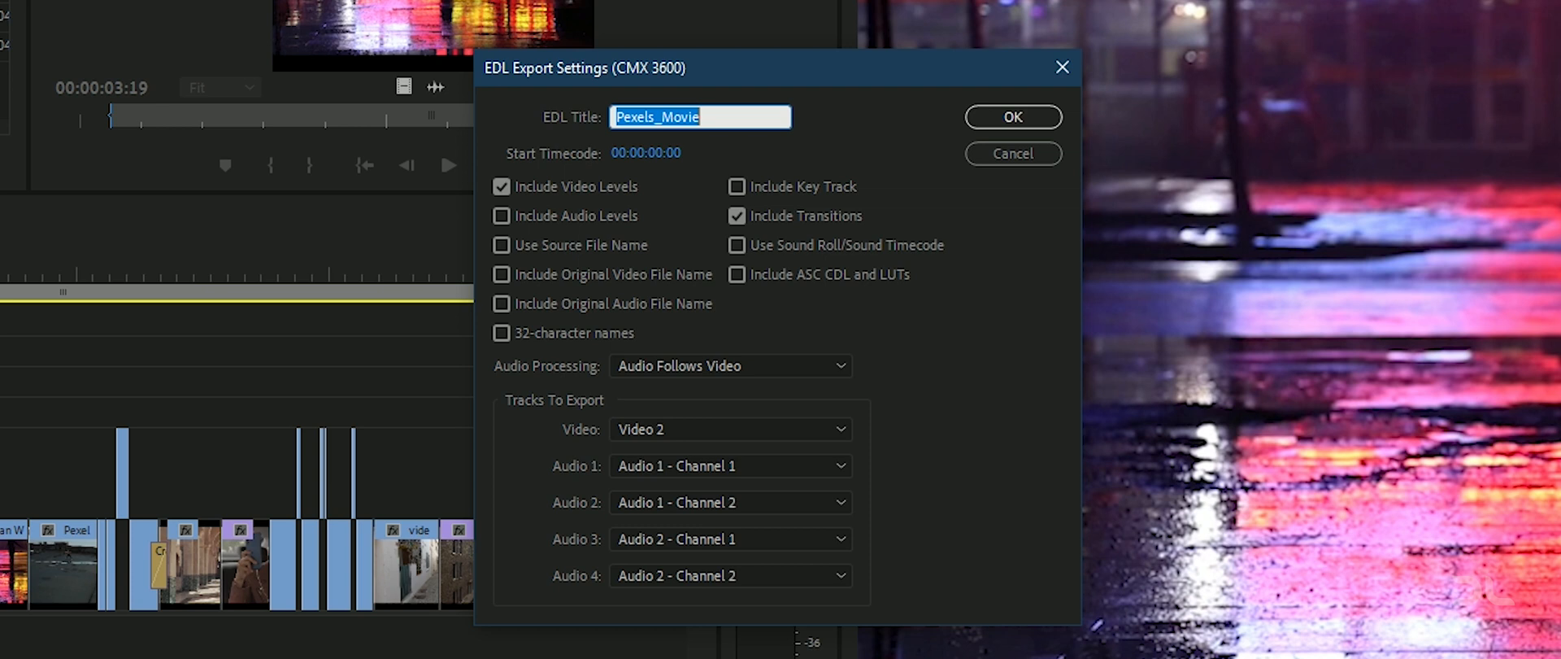
{"action": "left_click", "coordinate": [685, 428]}
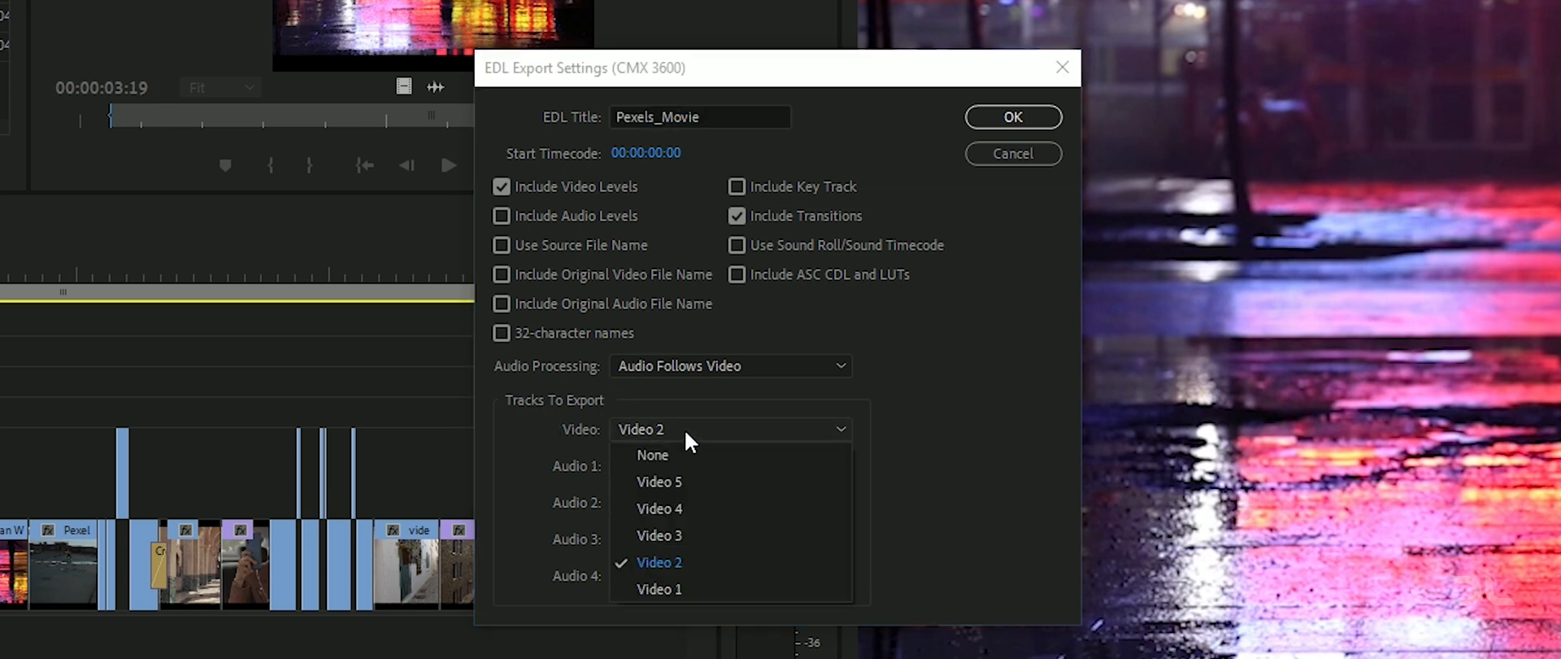
{"action": "left_click", "coordinate": [685, 584]}
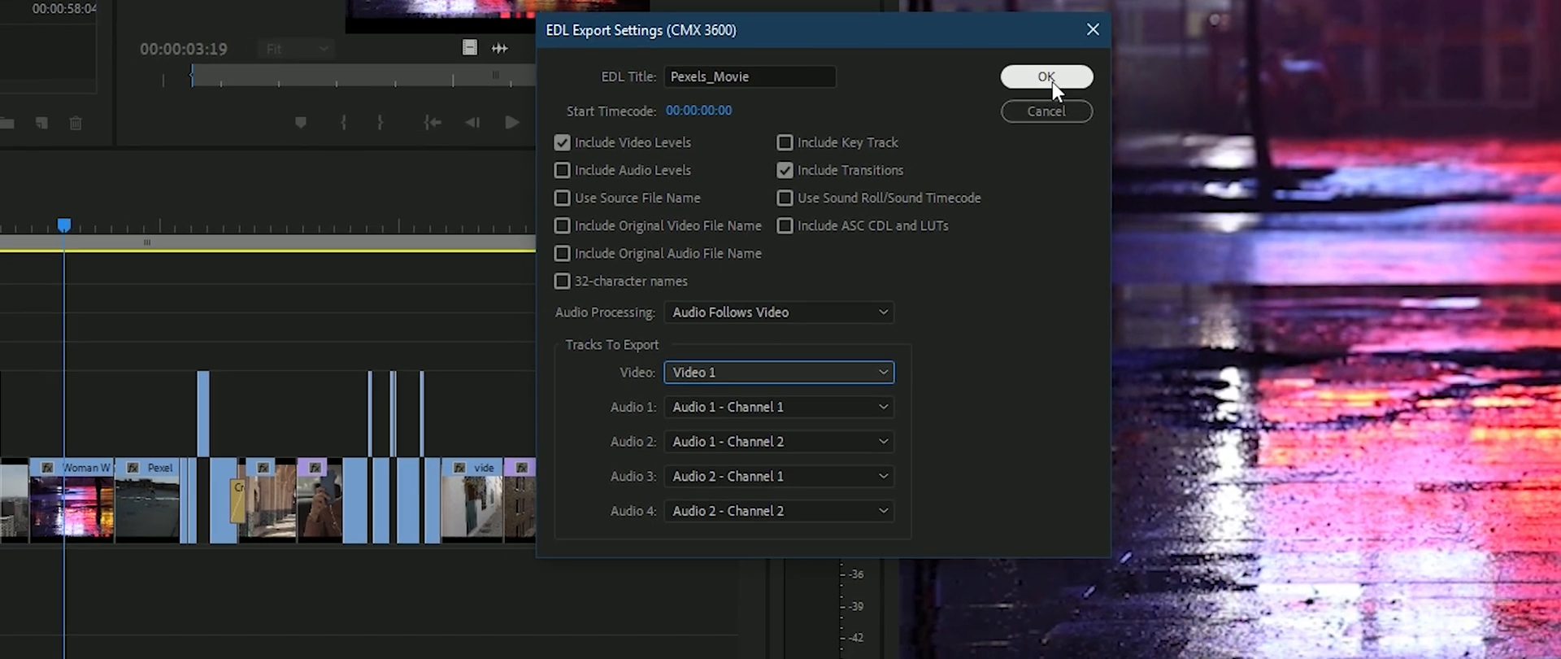
{"action": "left_click", "coordinate": [1013, 116]}
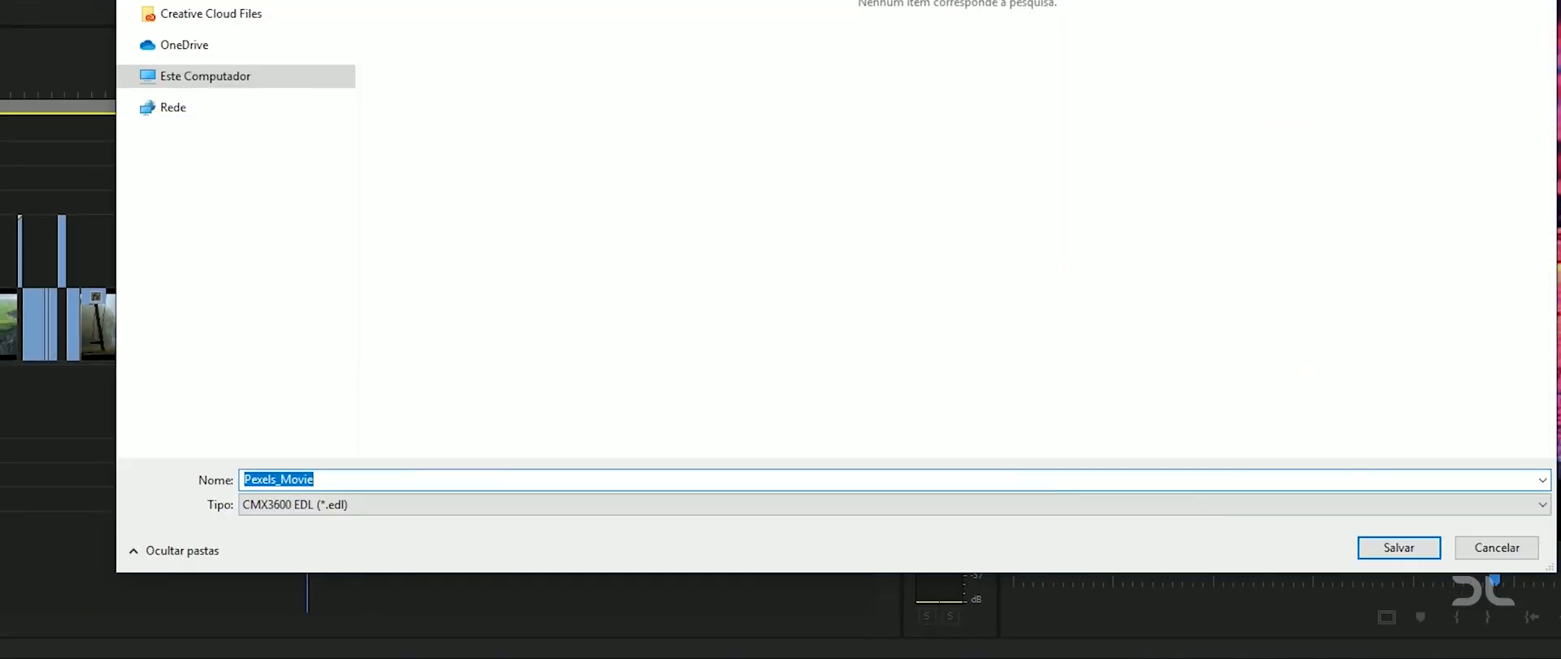
{"action": "key", "text": "End"}
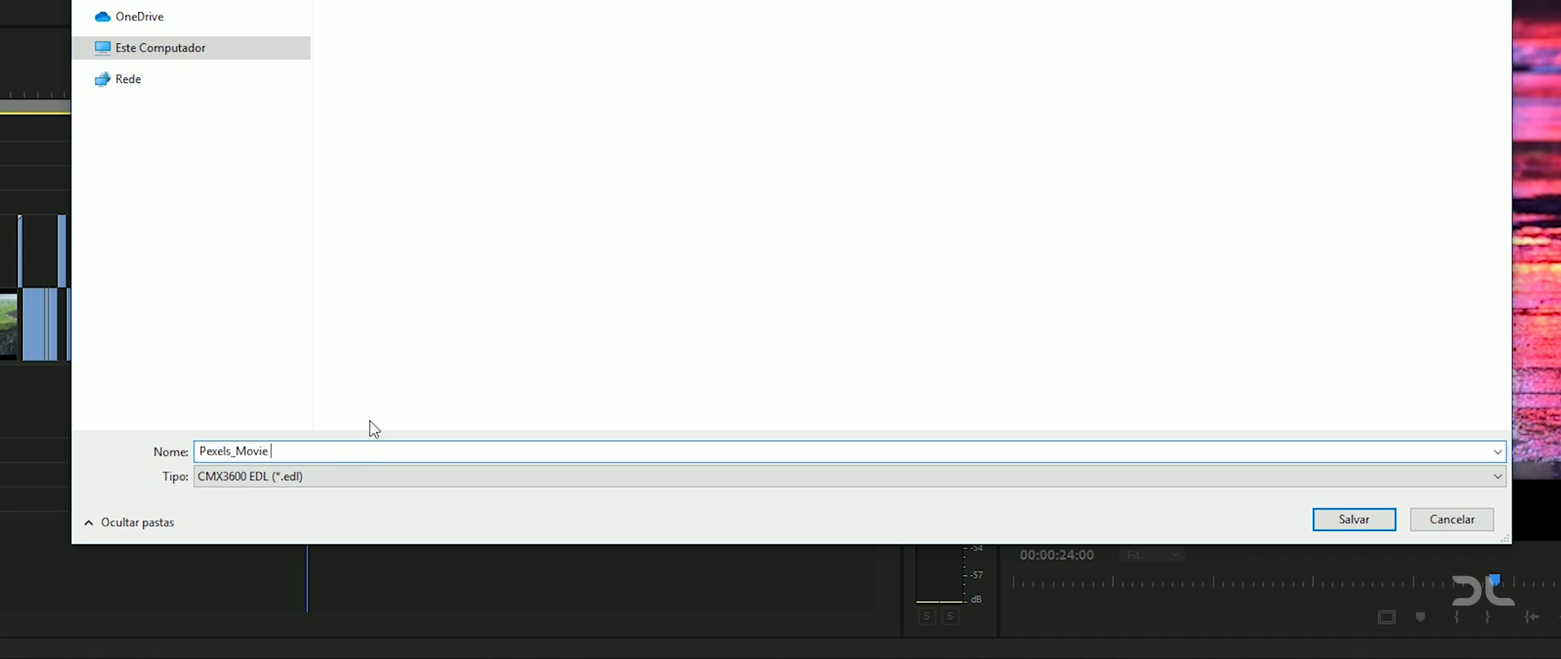
{"action": "type", "text": "EDL 01"}
{"action": "left_click", "coordinate": [1354, 518]}
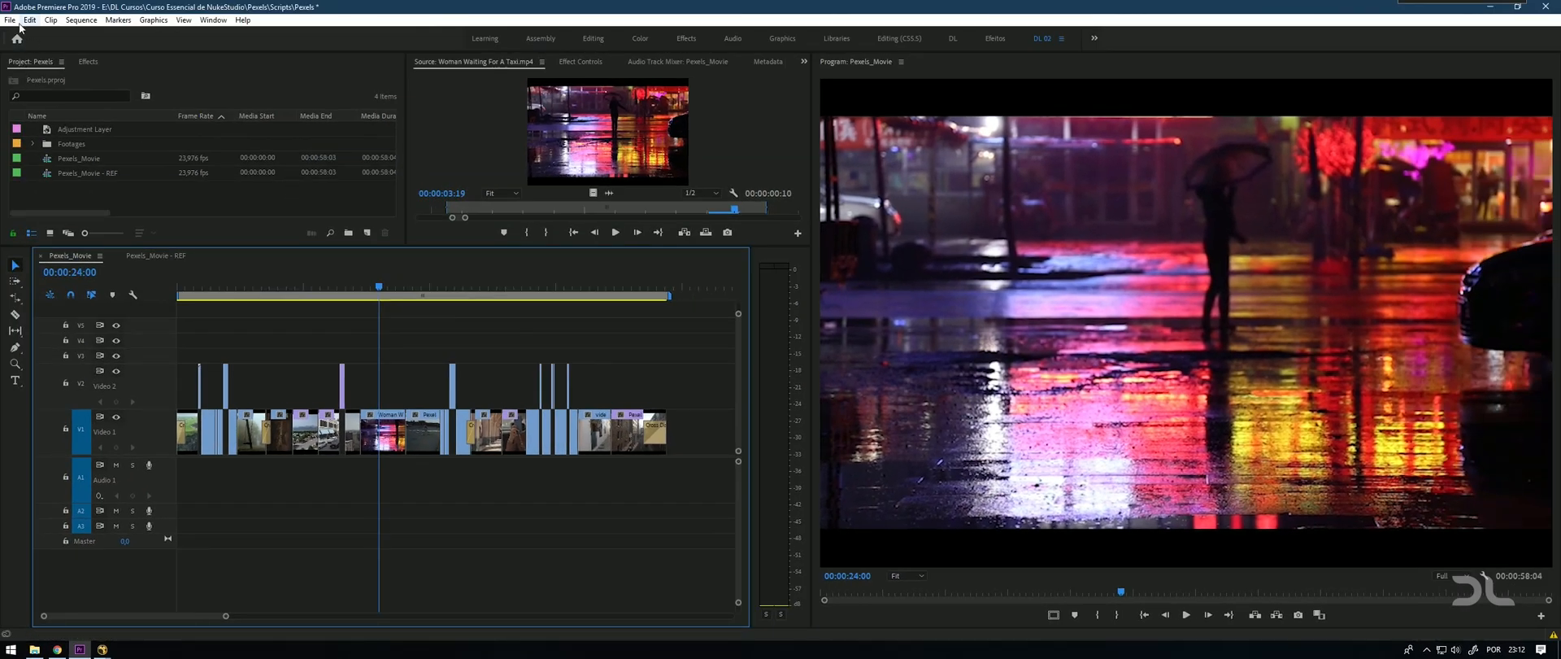
Step: Export the Video 2 track of the Pexels_Movie sequence as an EDL named Pexels_Movie EDL 02
{"action": "left_click", "coordinate": [11, 20]}
{"action": "mouse_move", "coordinate": [104, 380]}
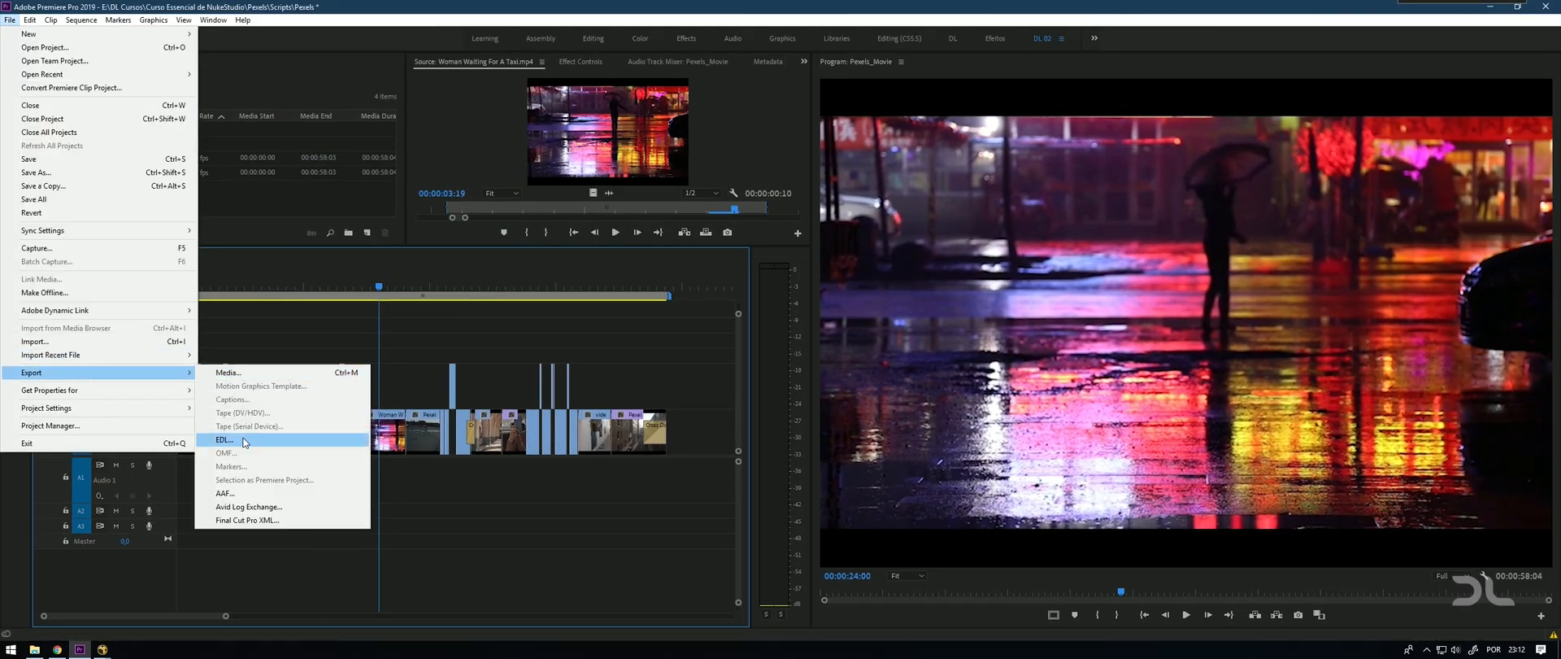
{"action": "left_click", "coordinate": [244, 440]}
{"action": "left_click", "coordinate": [732, 364]}
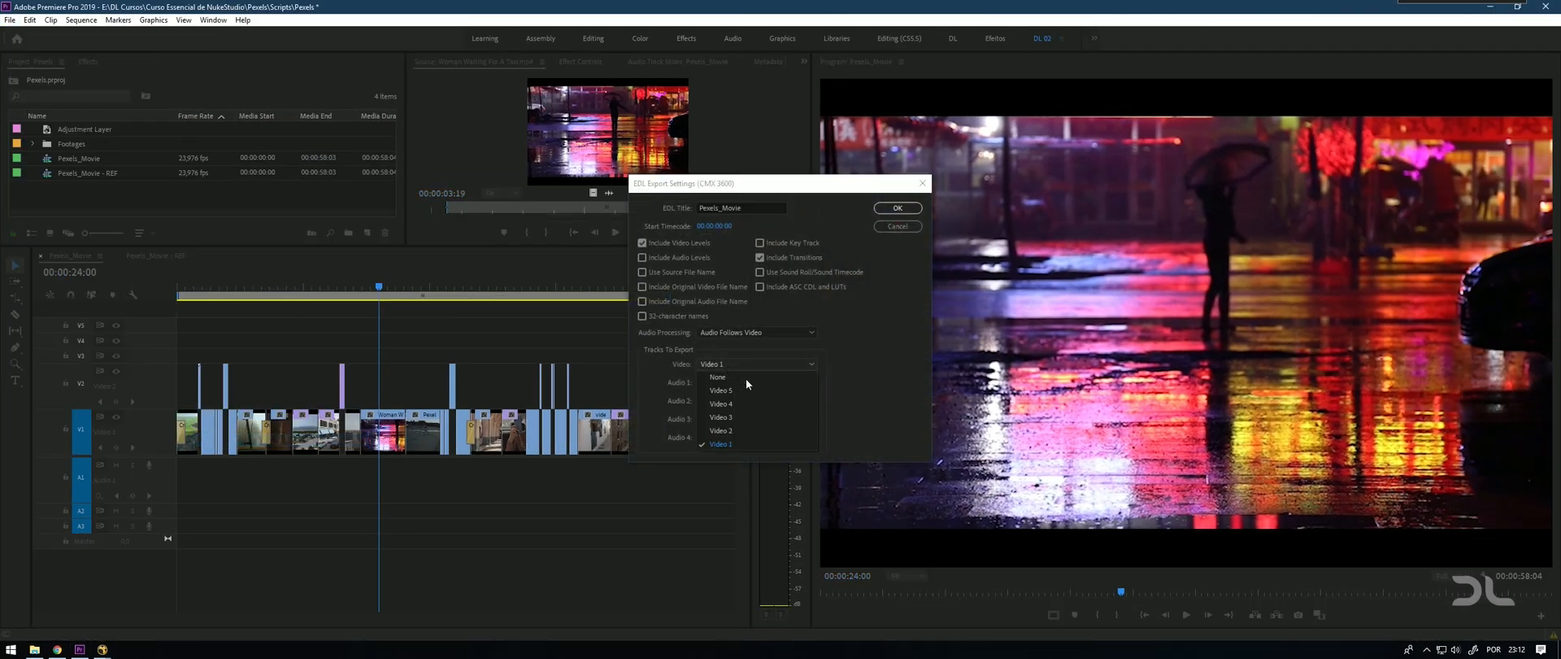
{"action": "left_click", "coordinate": [735, 431]}
{"action": "left_click", "coordinate": [898, 208]}
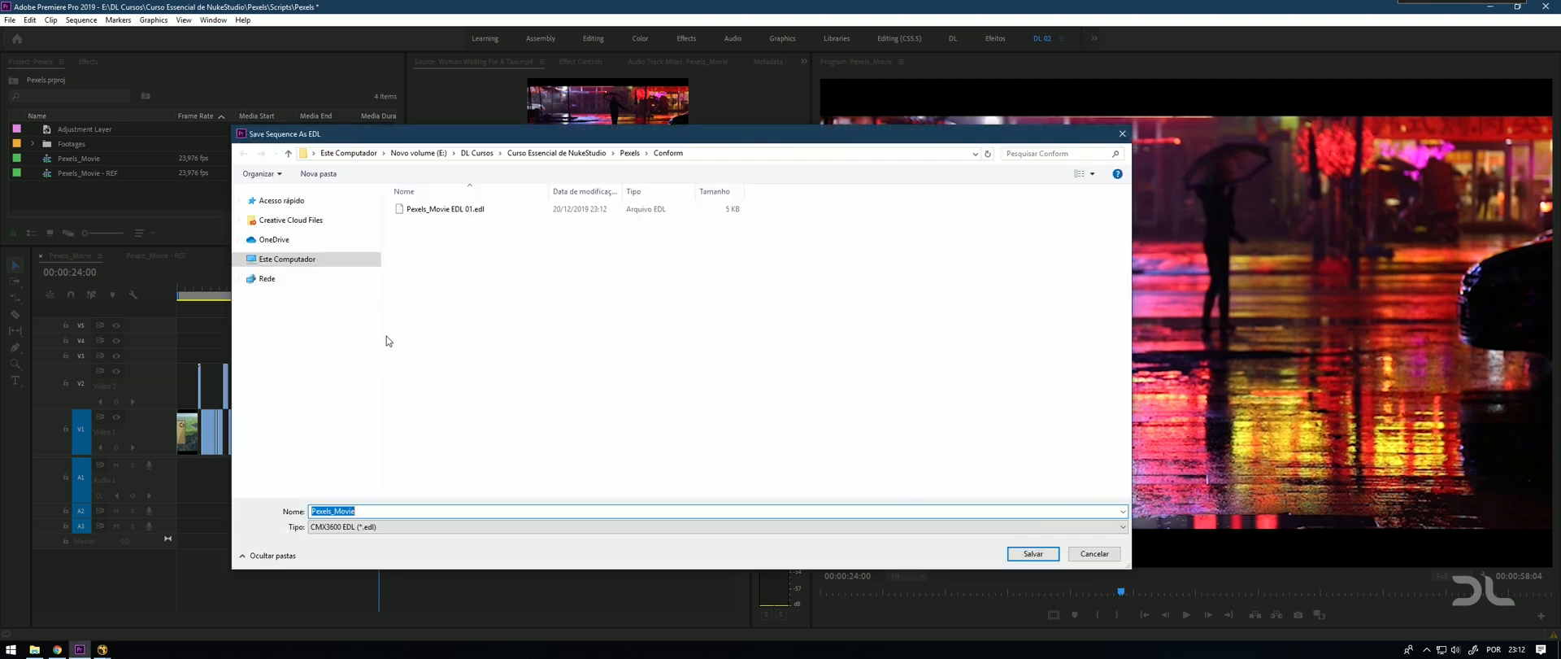
{"action": "left_click", "coordinate": [472, 210]}
{"action": "left_click", "coordinate": [382, 511]}
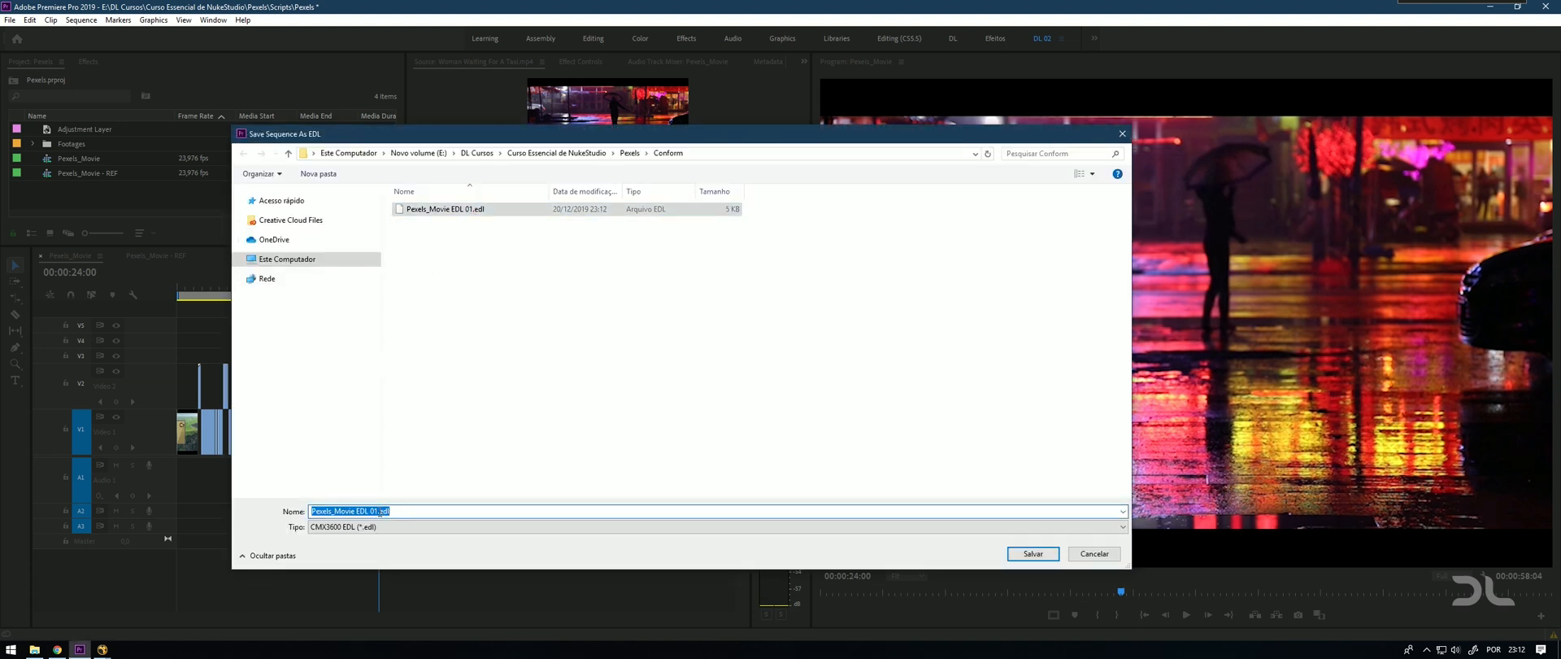
{"action": "left_click", "coordinate": [372, 511]}
{"action": "key", "text": "Delete"}
{"action": "type", "text": "2"}
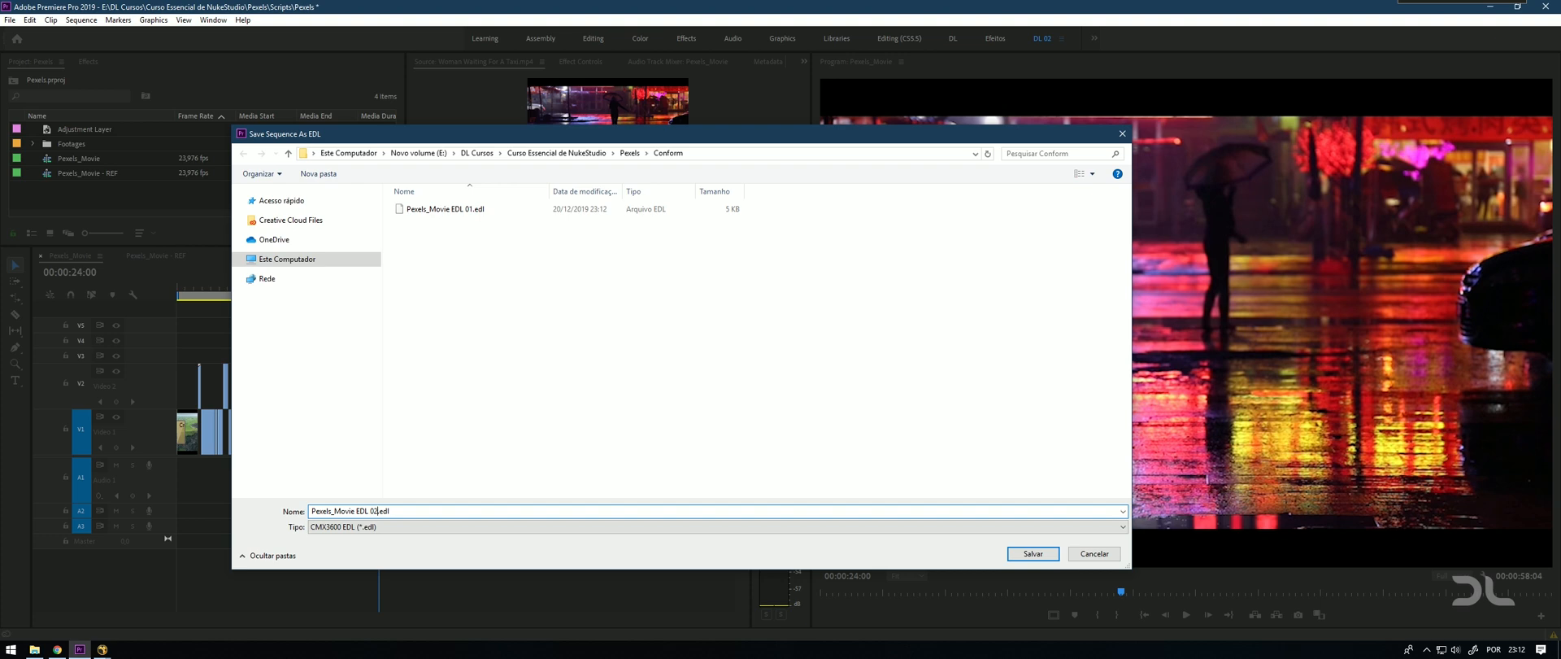
{"action": "left_click", "coordinate": [1033, 553]}
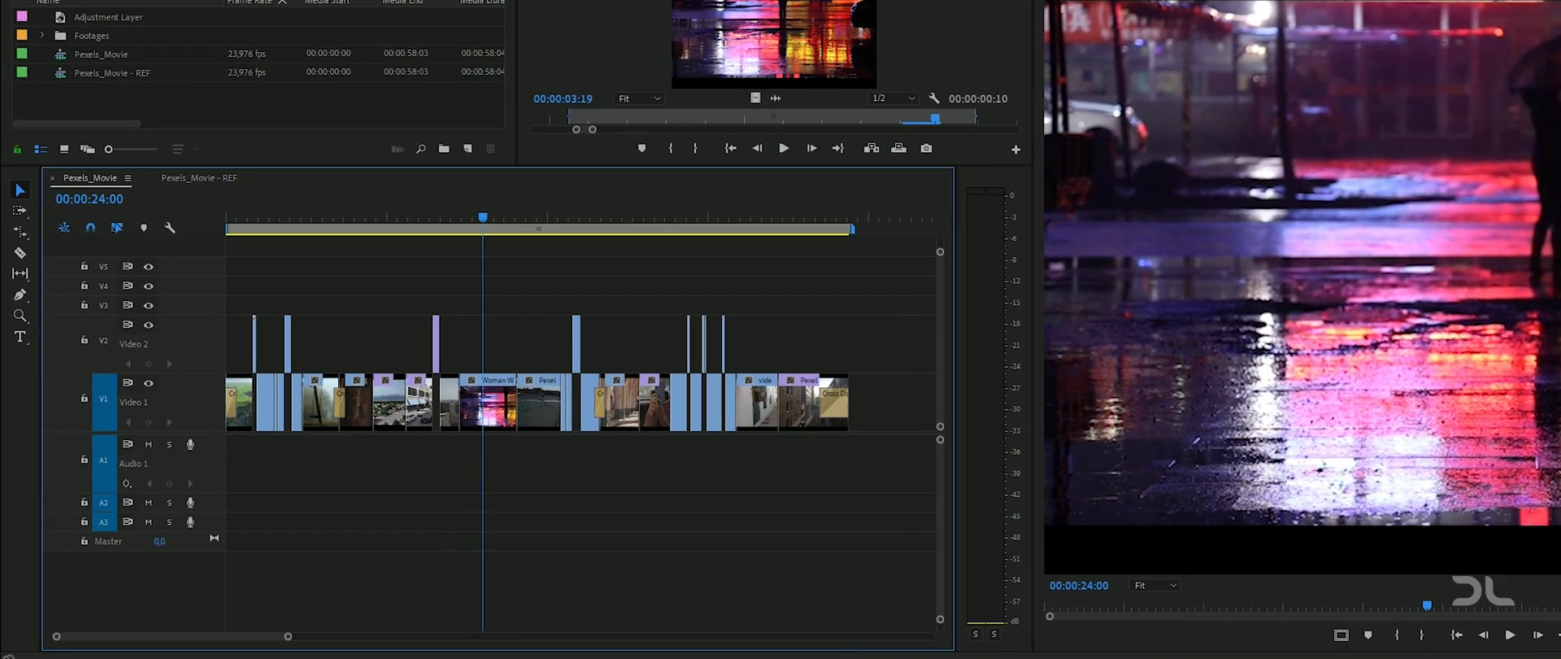
Step: Export the Pexels_Movie sequence as an AAF with the default settings, named Pexels_Movie AAF, in the Conform folder
{"action": "left_click", "coordinate": [10, 20]}
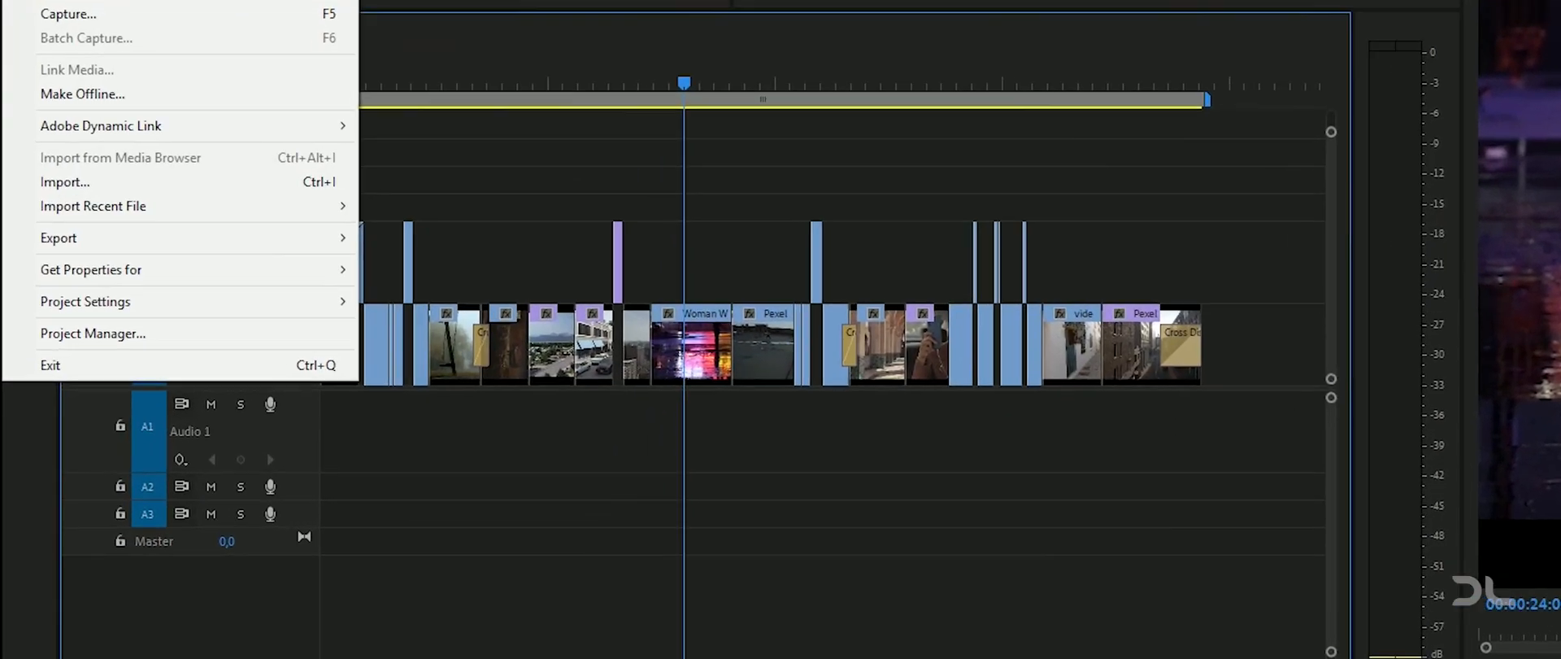
{"action": "mouse_move", "coordinate": [240, 238]}
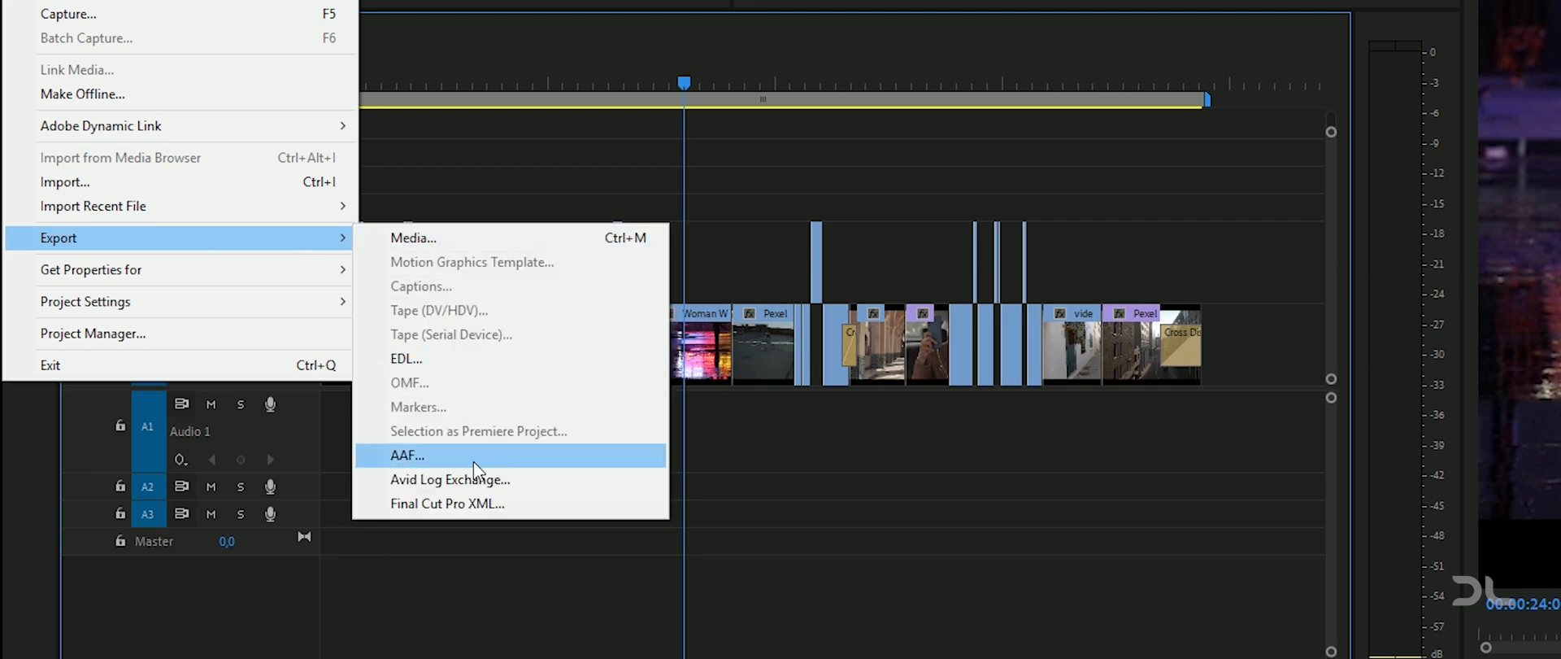
{"action": "left_click", "coordinate": [472, 452]}
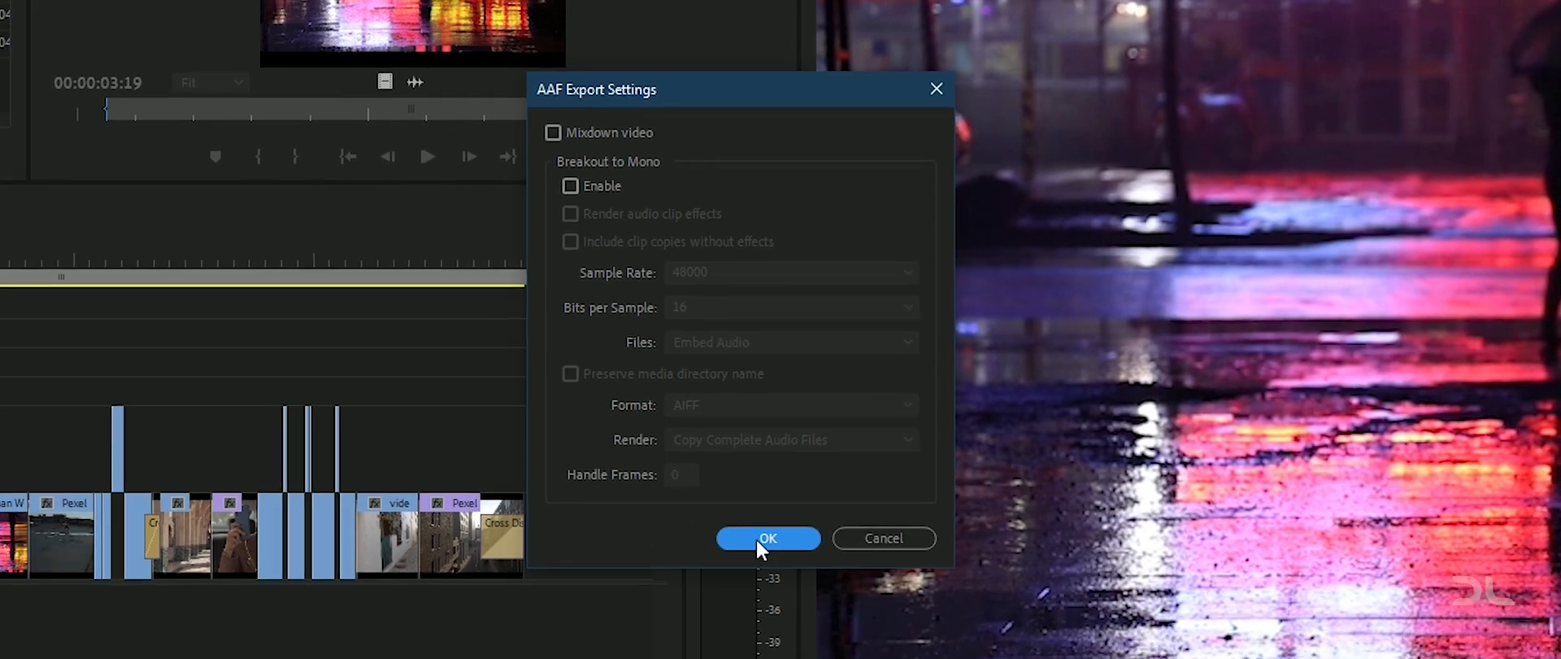
{"action": "left_click", "coordinate": [741, 559]}
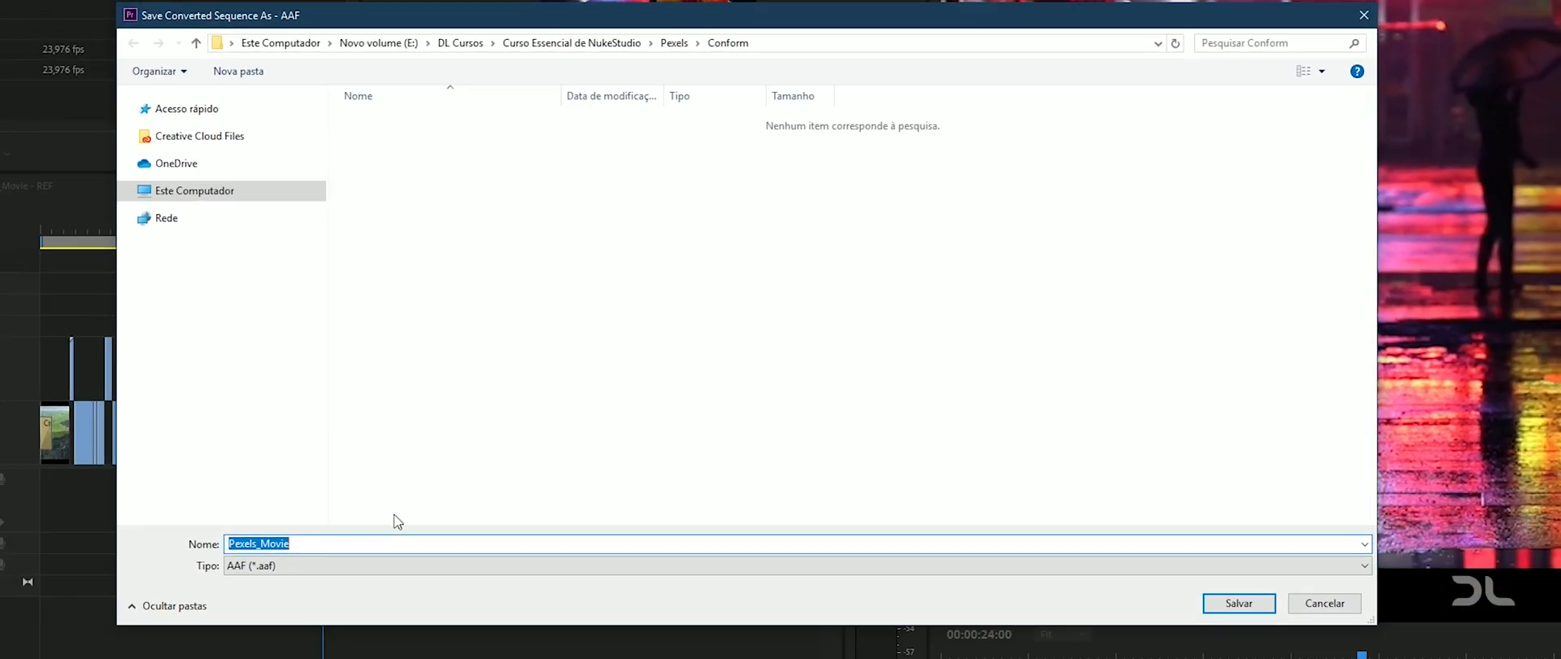
{"action": "key", "text": "End"}
{"action": "type", "text": "AAF"}
{"action": "key", "text": "Return"}
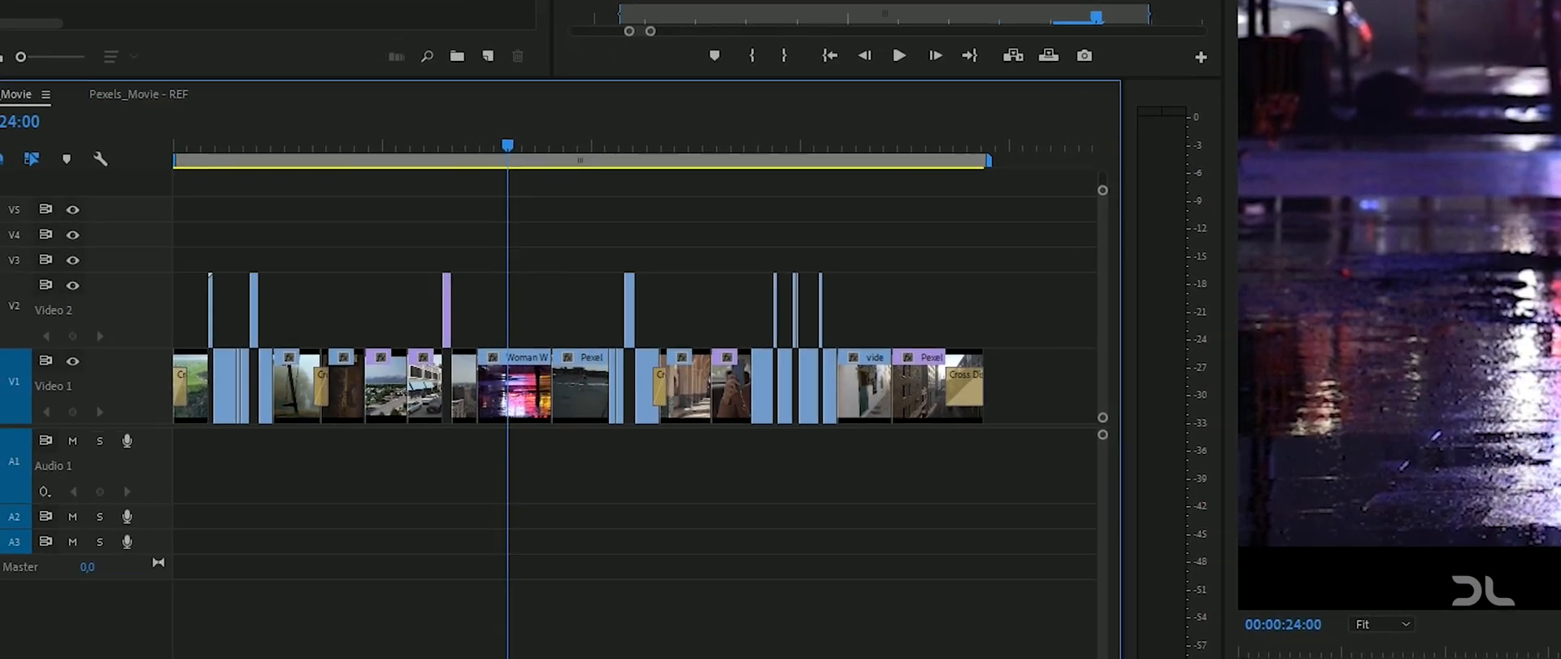
Step: Export the Pexels_Movie sequence as a Final Cut Pro XML file named Pexels_Movie XML
{"action": "left_click", "coordinate": [6, 6]}
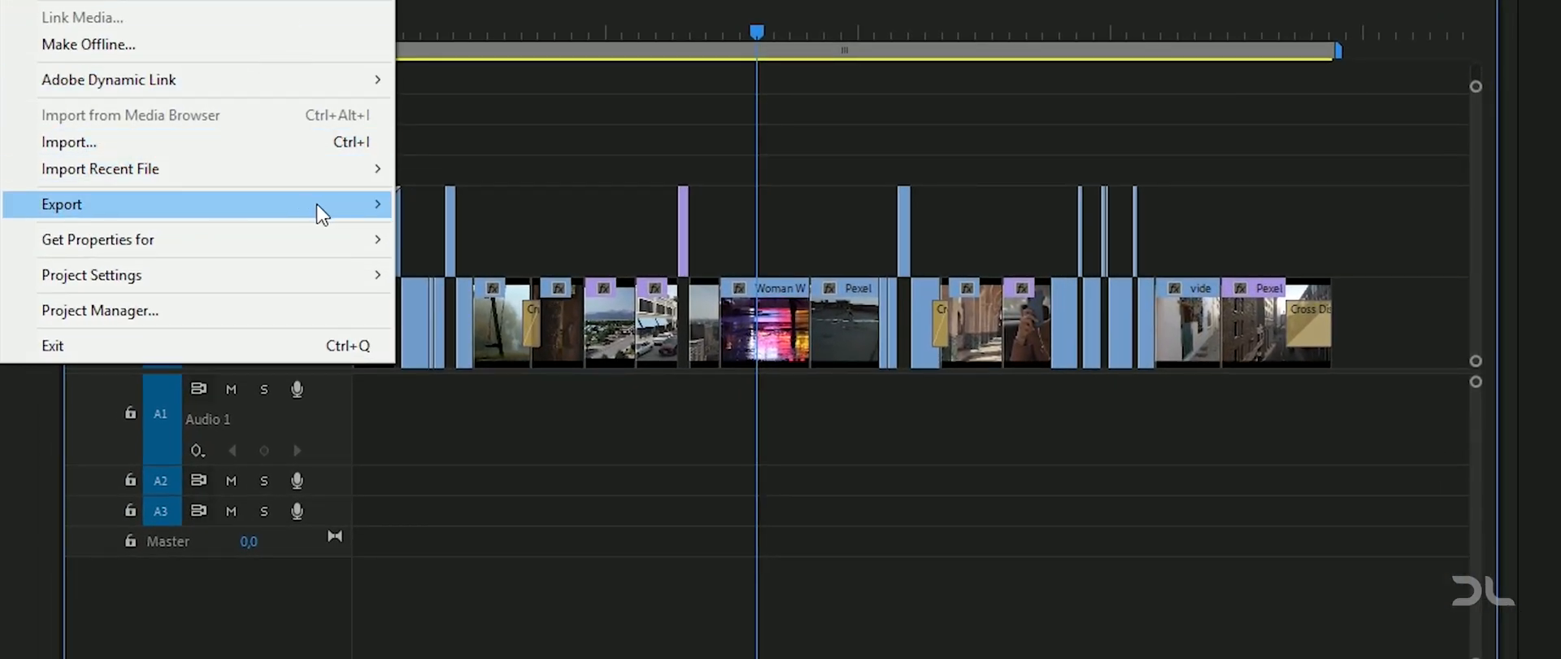
{"action": "left_click", "coordinate": [309, 212]}
{"action": "left_click", "coordinate": [597, 500]}
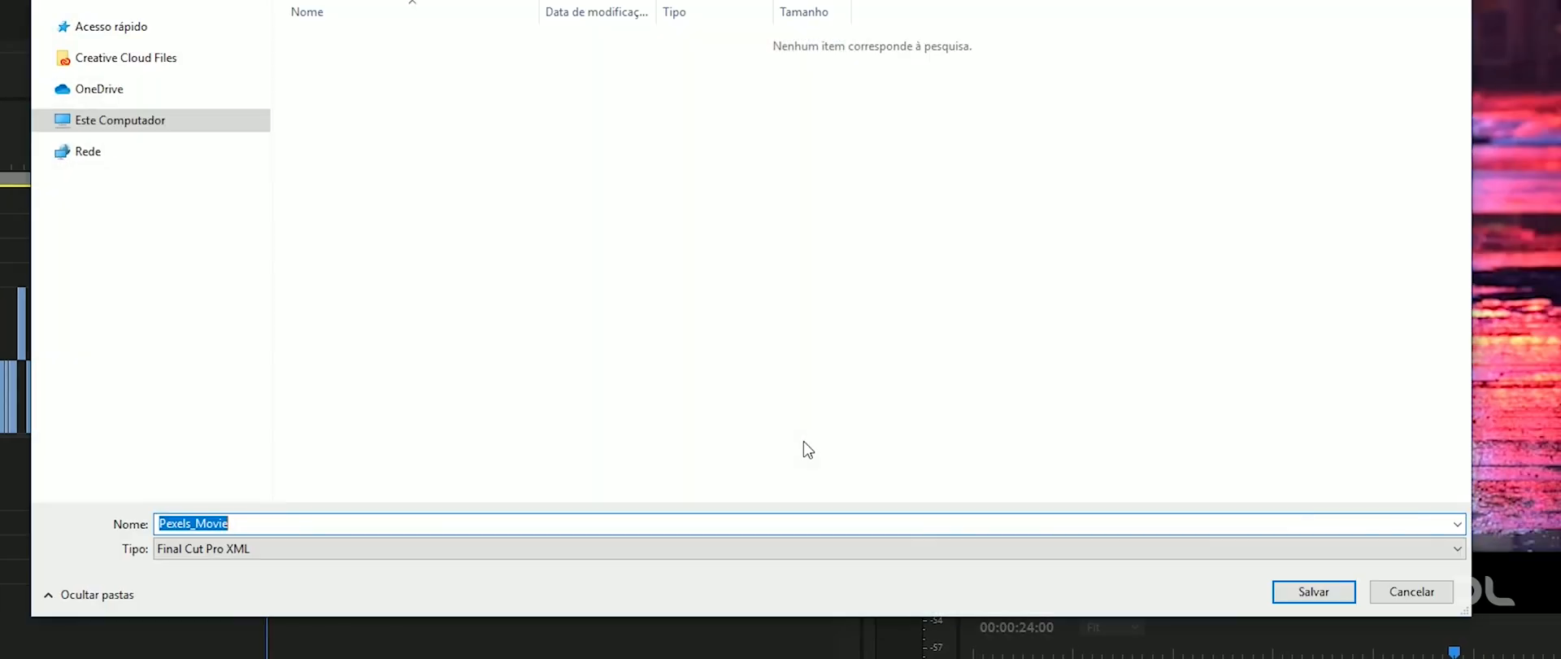
{"action": "left_click", "coordinate": [331, 526]}
{"action": "type", "text": "XML"}
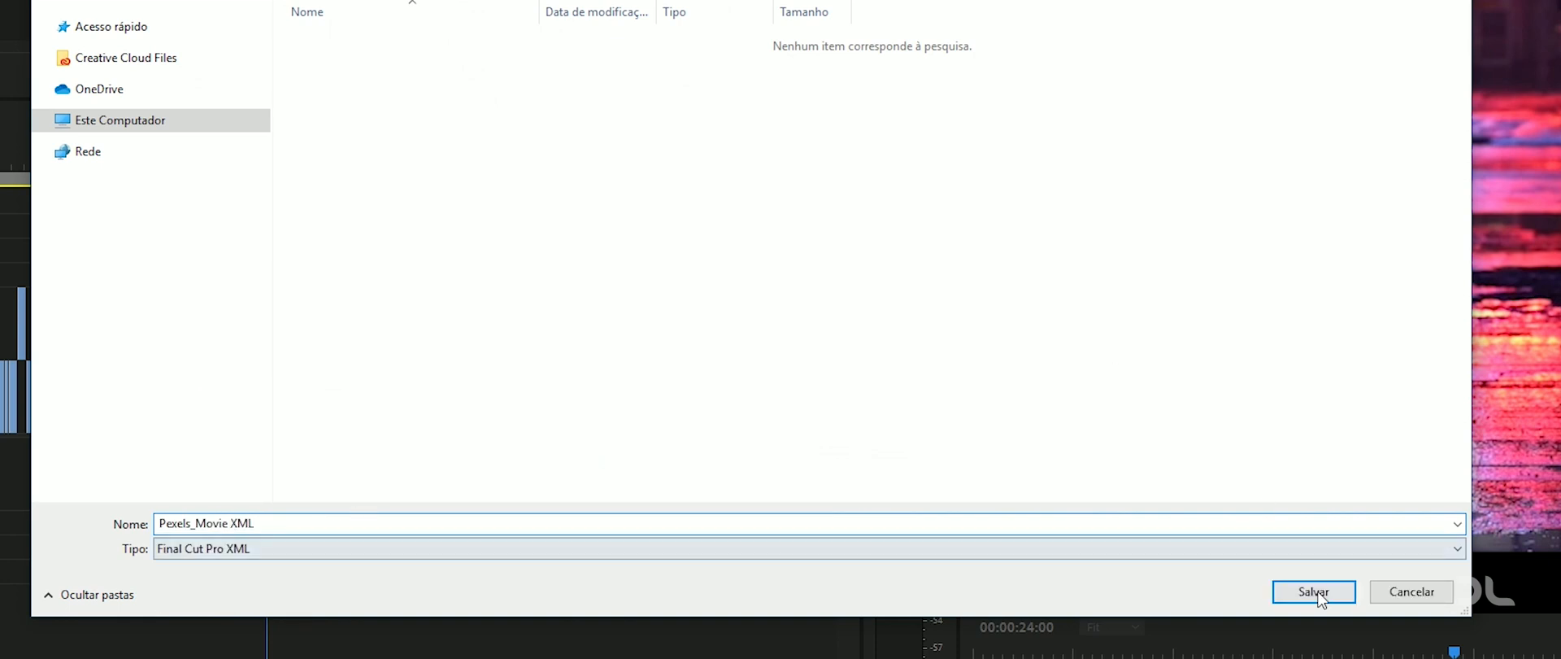
{"action": "left_click", "coordinate": [1313, 591]}
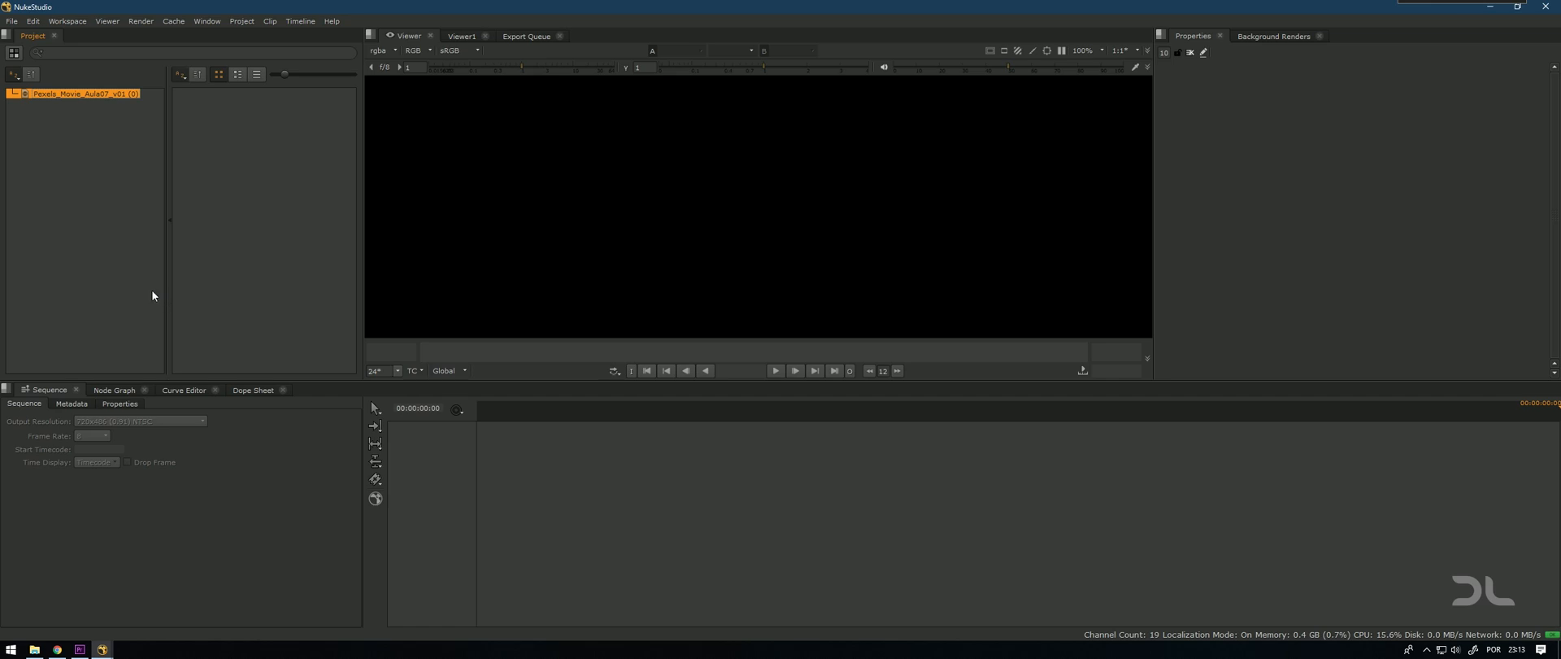
Step: In NukeStudio, import Pexels_Movie AAF.aaf from the Conform folder into the Pexels_Movie_Aula07_v01 project and scrub its timeline to 00:00:10:04
{"action": "right_click", "coordinate": [58, 139]}
{"action": "mouse_move", "coordinate": [127, 161]}
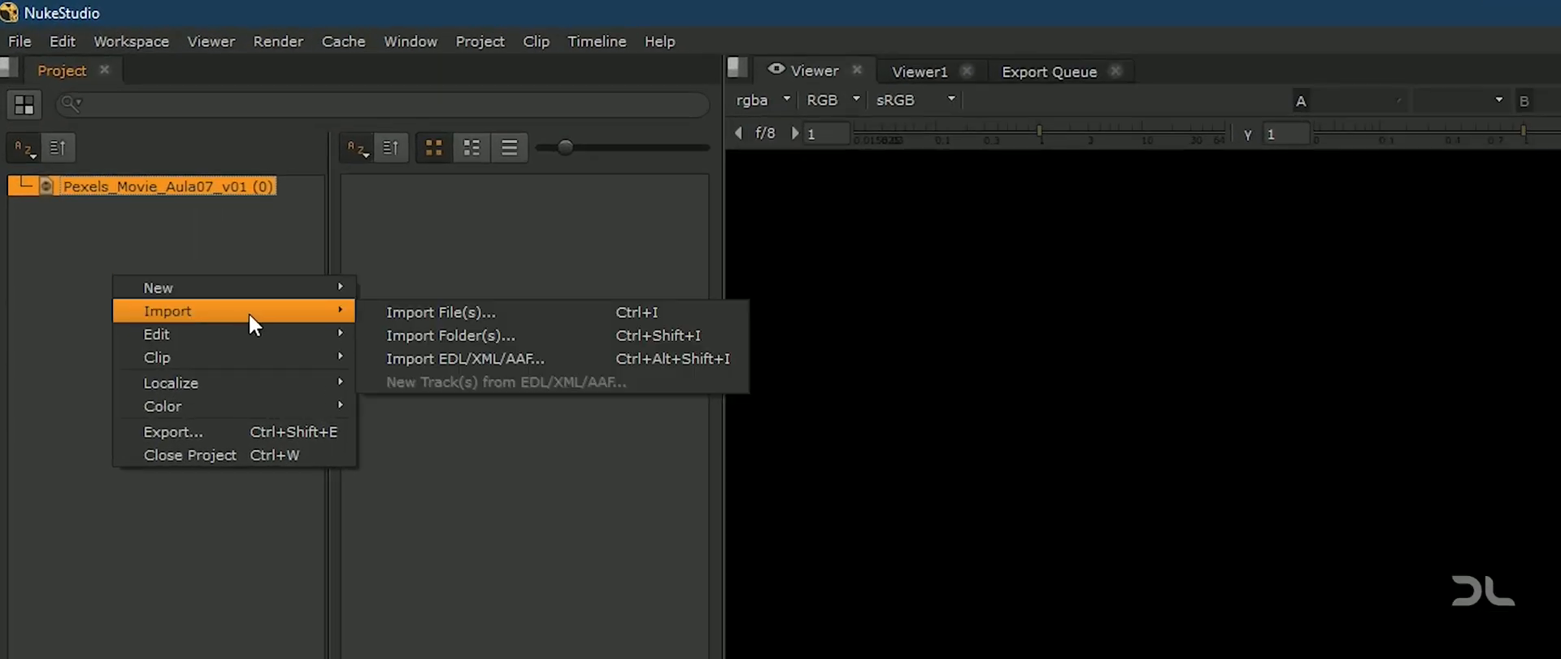
{"action": "left_click", "coordinate": [579, 360]}
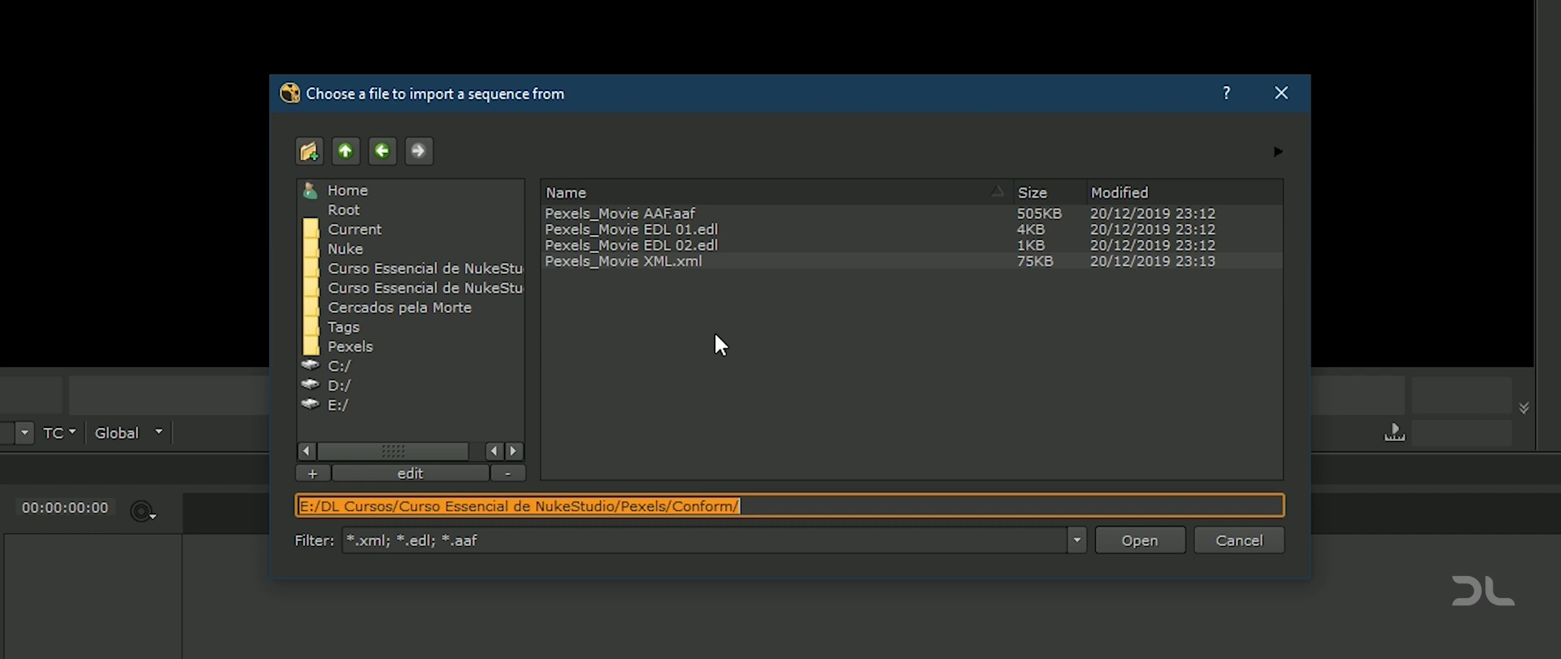
{"action": "left_click", "coordinate": [700, 213]}
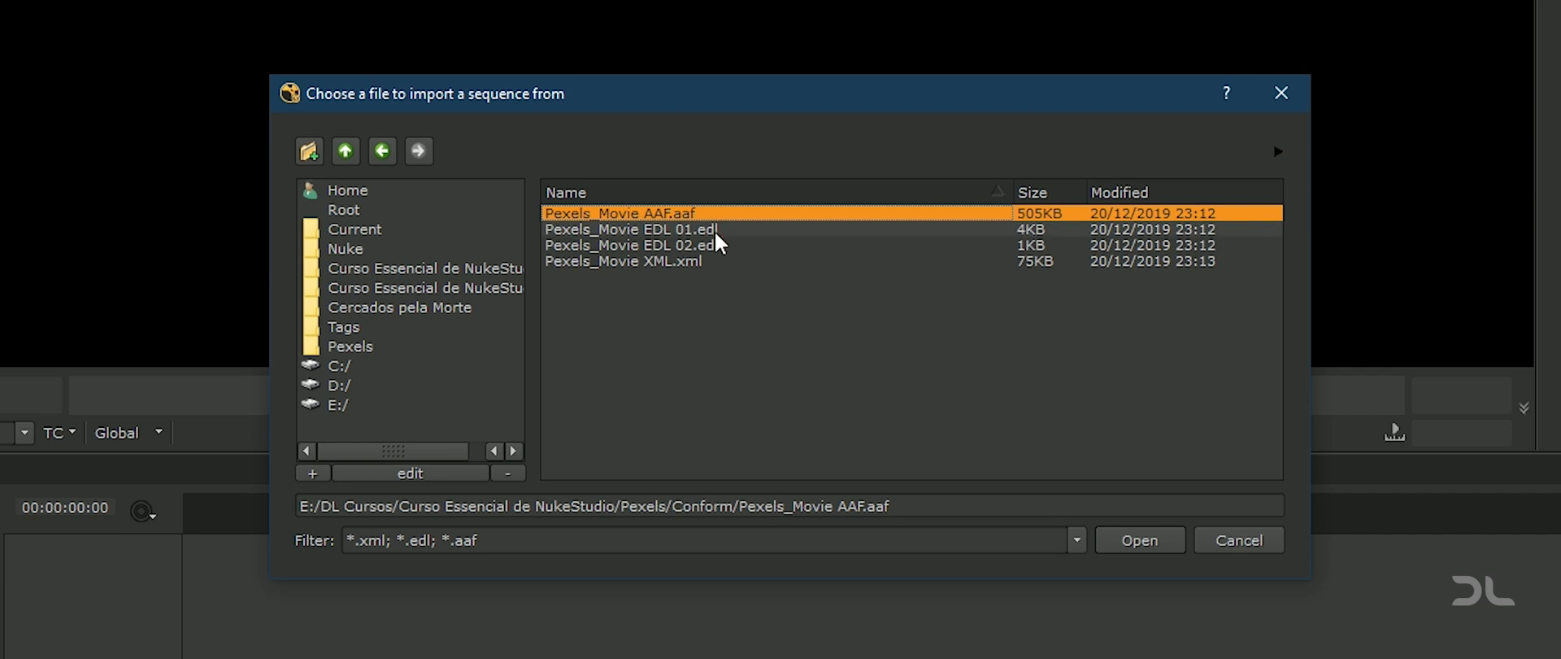
{"action": "left_click", "coordinate": [1144, 540]}
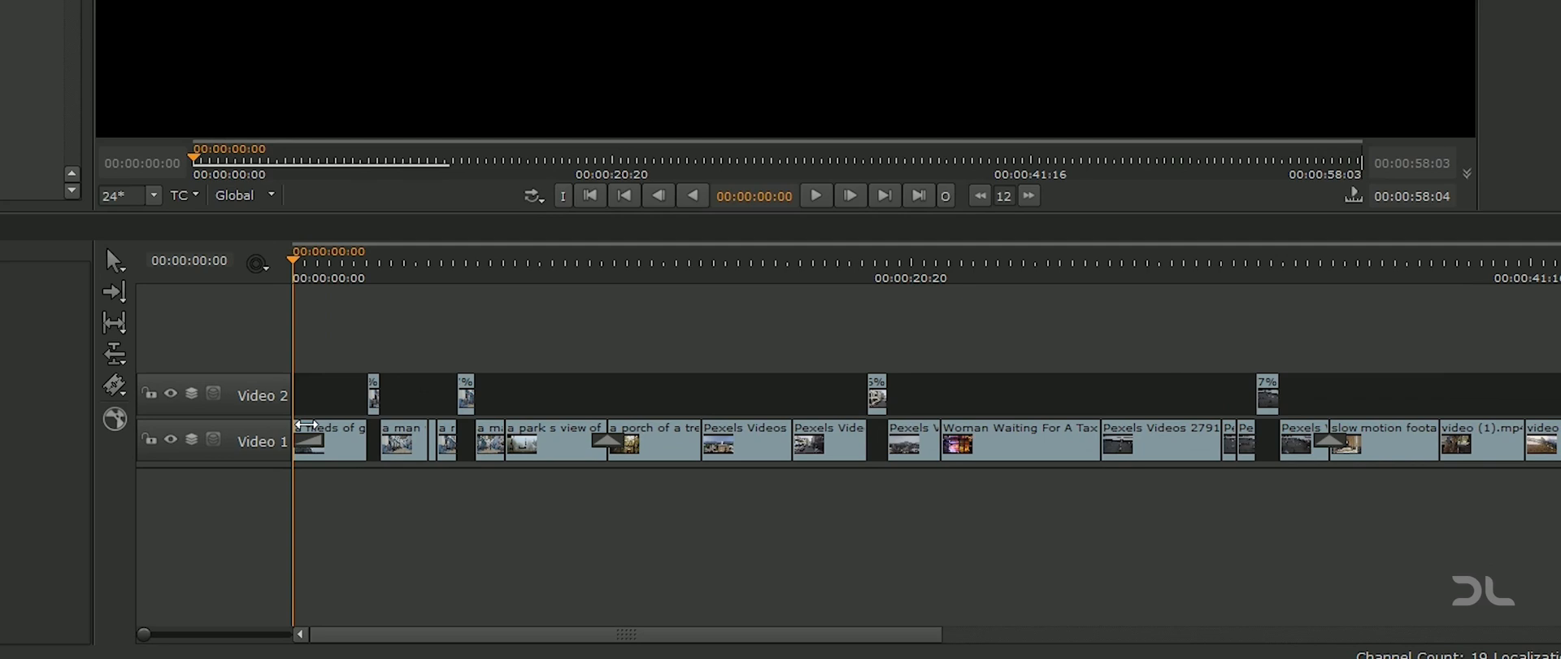
{"action": "left_click_drag", "start_coordinate": [304, 271], "coordinate": [342, 272]}
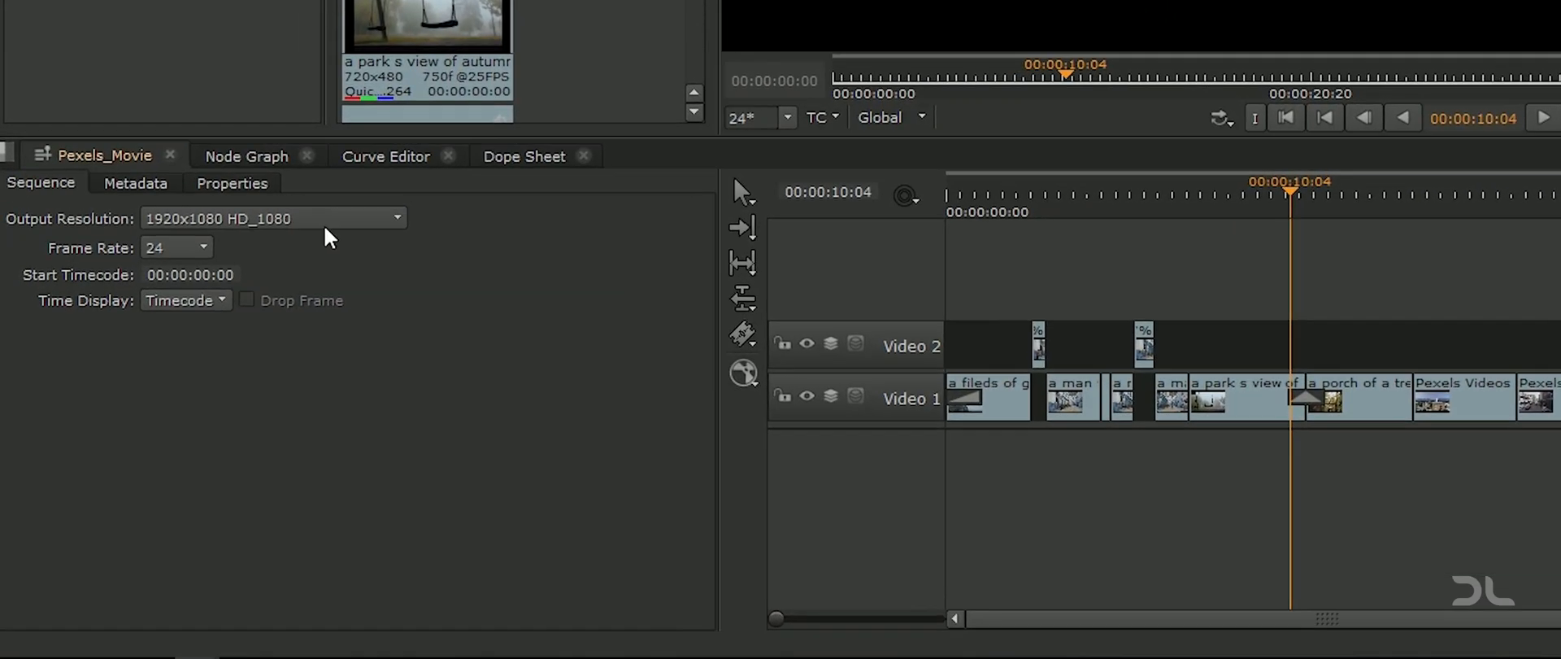
Step: Set the Pexels_Movie sequence's output resolution to a new custom format named SD, 720 wide by 480 high
{"action": "left_click", "coordinate": [326, 228]}
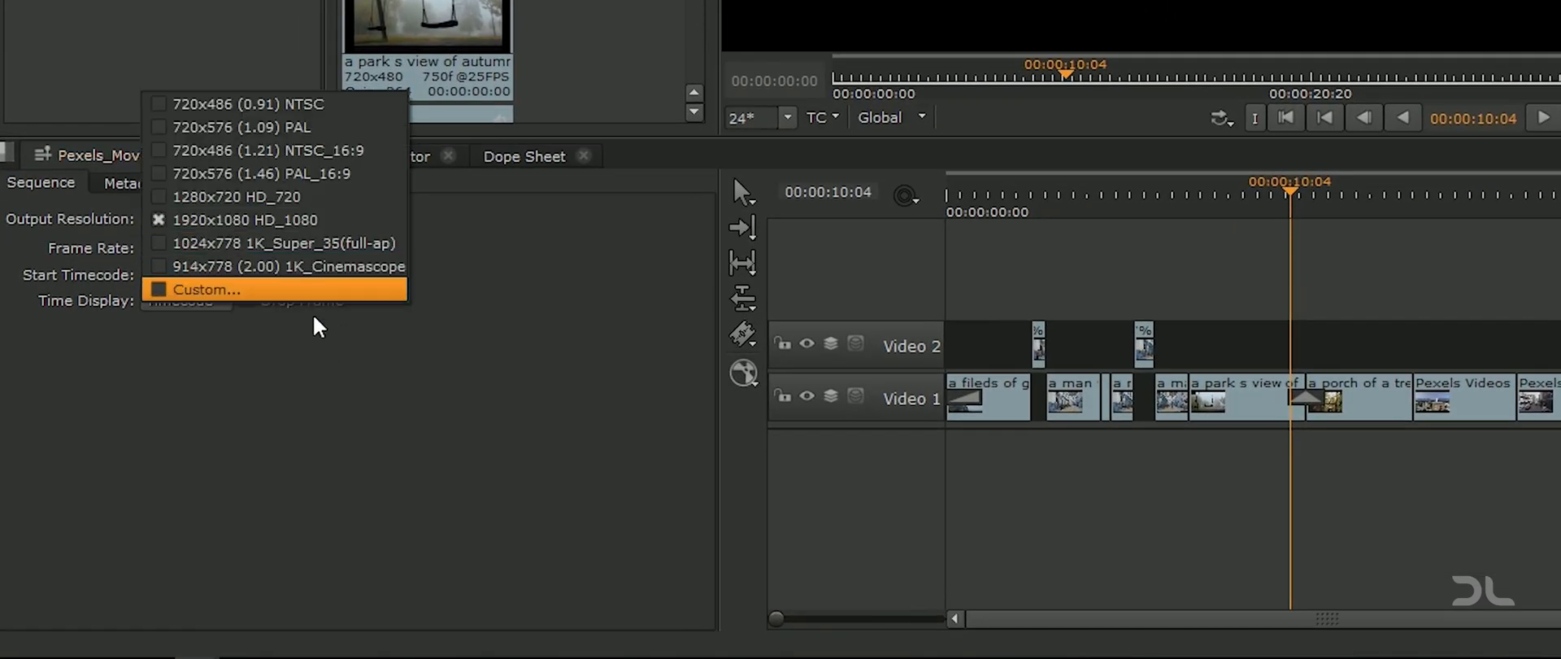
{"action": "left_click", "coordinate": [280, 289]}
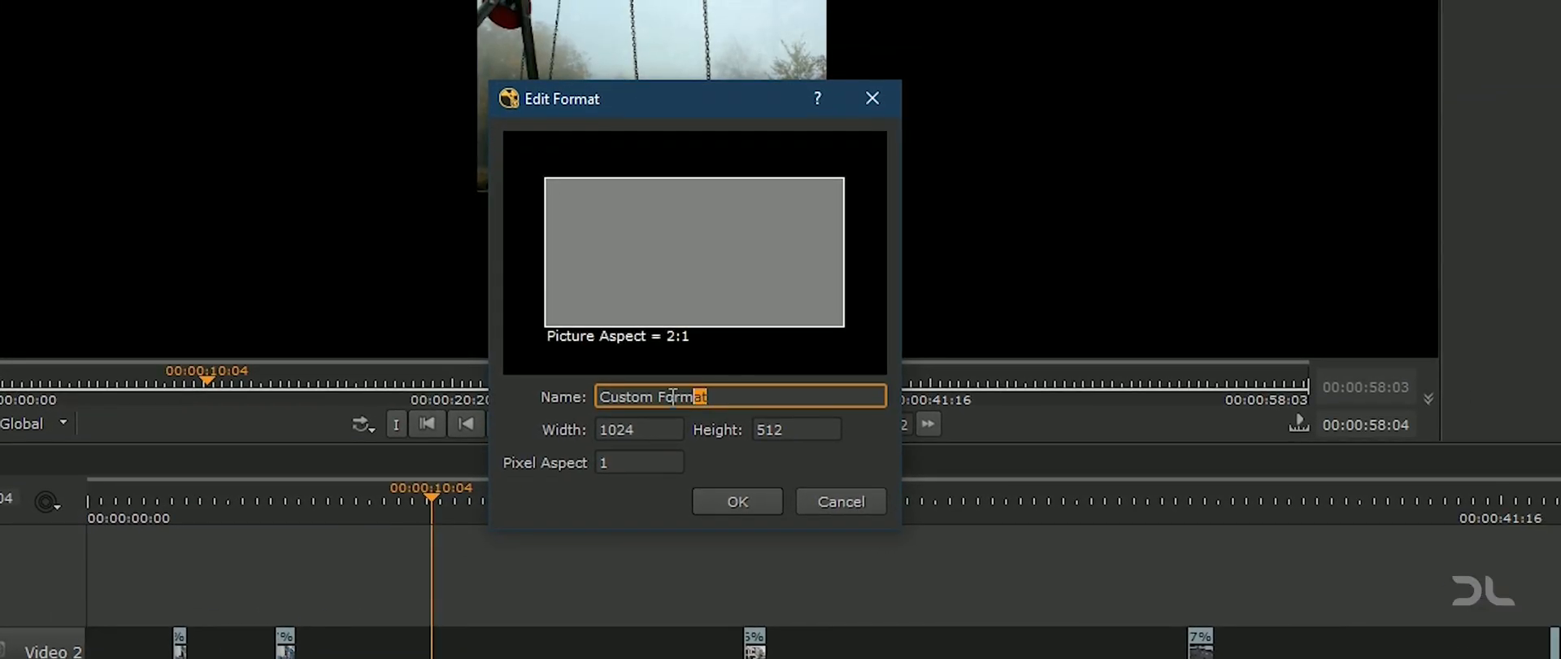
{"action": "triple_click", "coordinate": [1025, 296]}
{"action": "type", "text": "SD"}
{"action": "key", "text": "Tab"}
{"action": "type", "text": "720"}
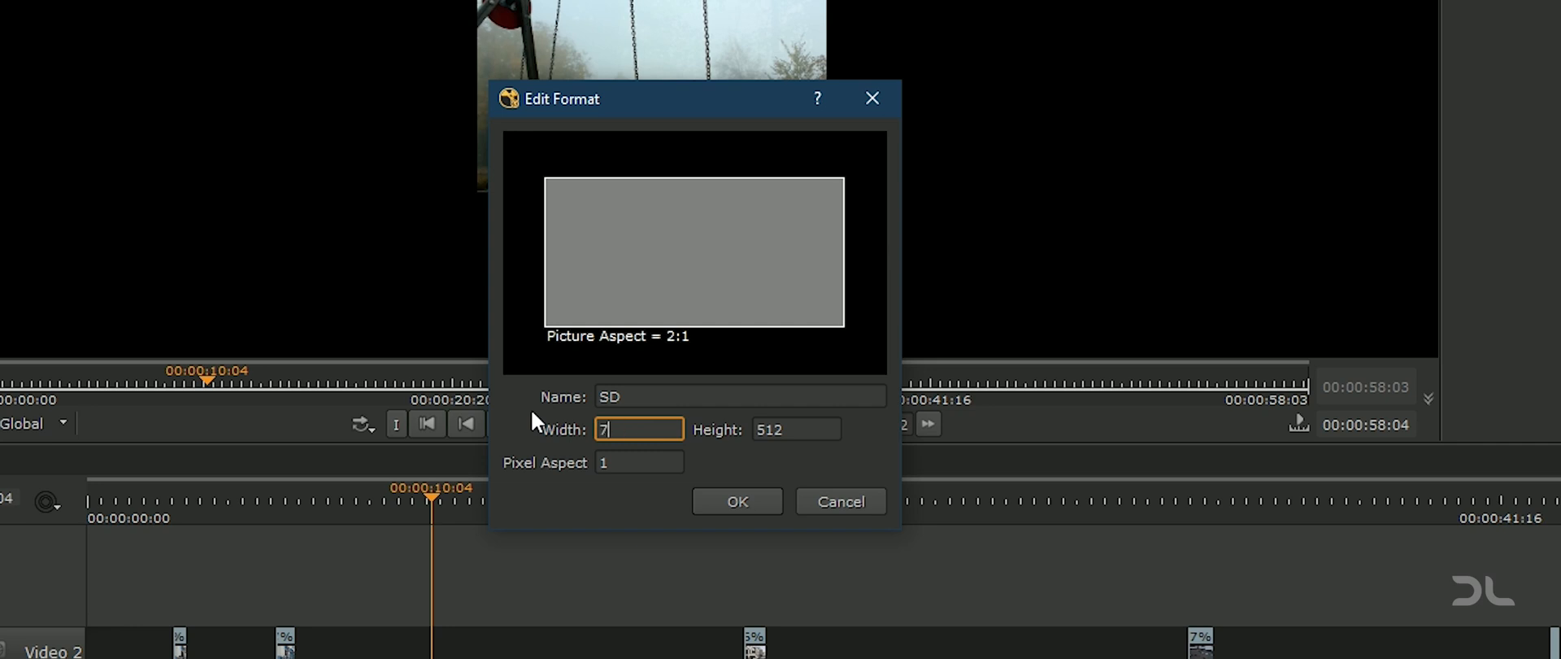
{"action": "key", "text": "Tab"}
{"action": "type", "text": "480"}
{"action": "key", "text": "Tab"}
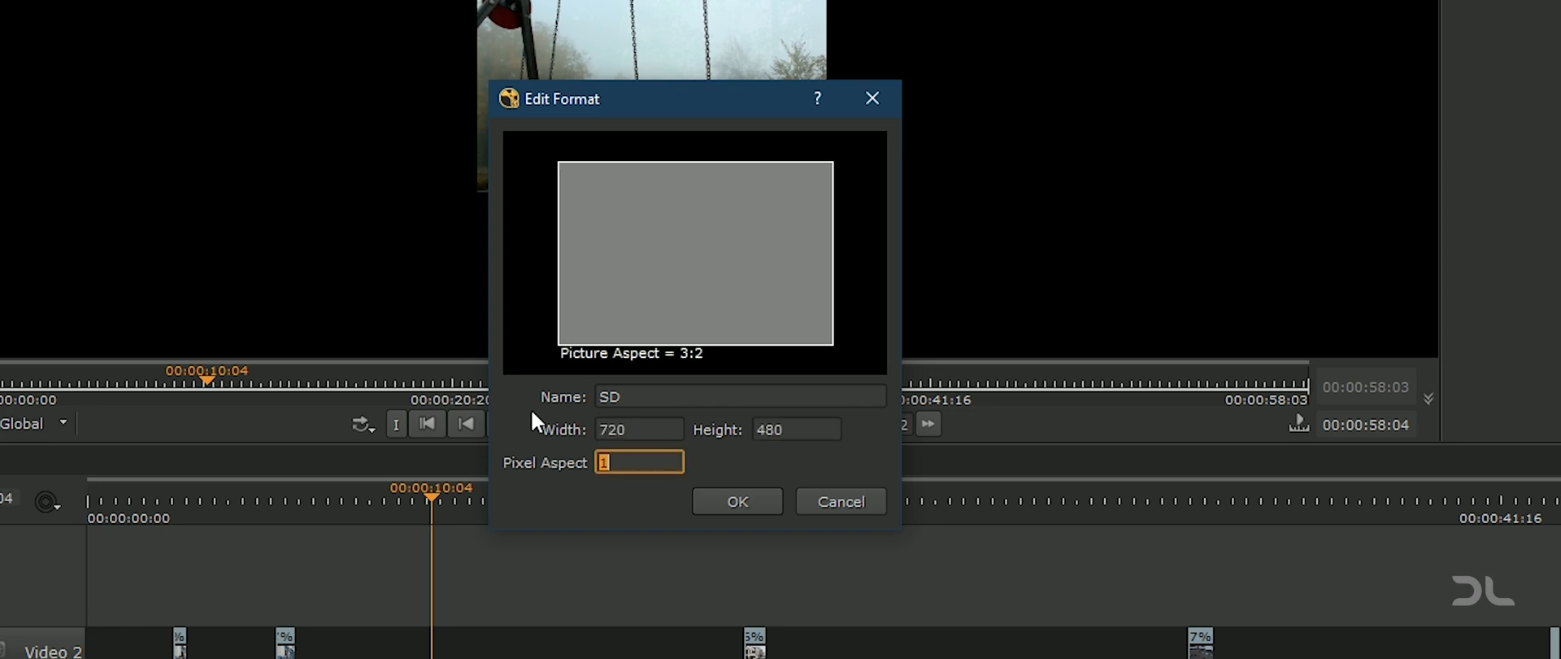
{"action": "left_click", "coordinate": [709, 497]}
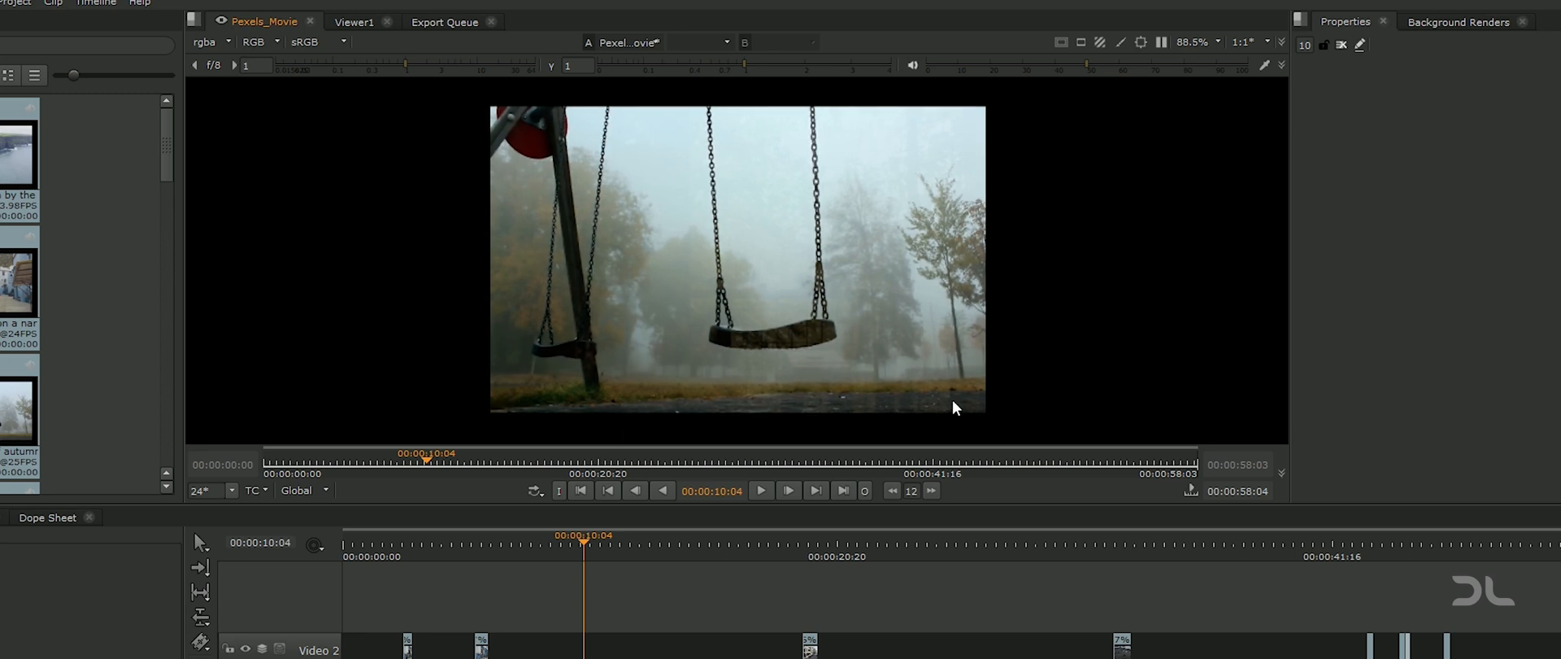
Step: Turn on the Format overlay in the viewer and inspect the image against the sequence's frame boundary
{"action": "left_click", "coordinate": [1063, 44]}
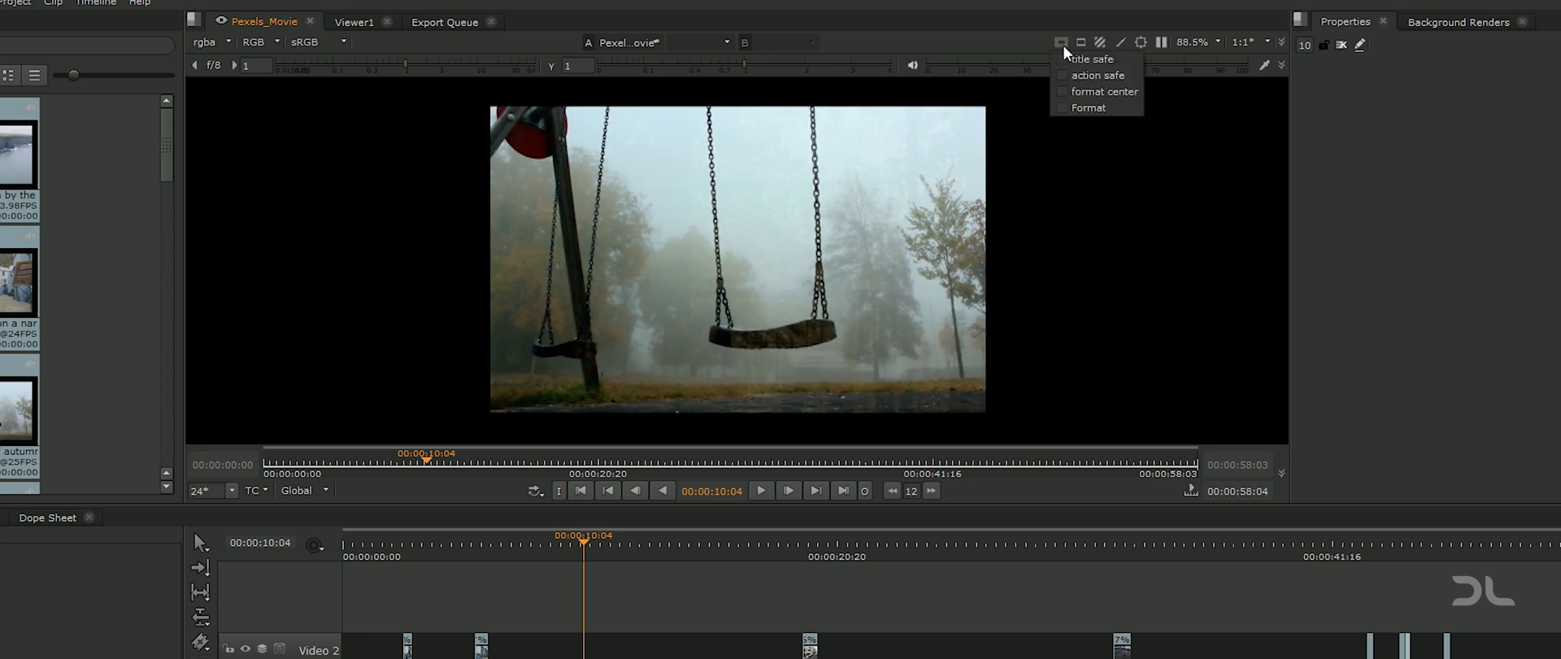
{"action": "left_click", "coordinate": [1106, 108]}
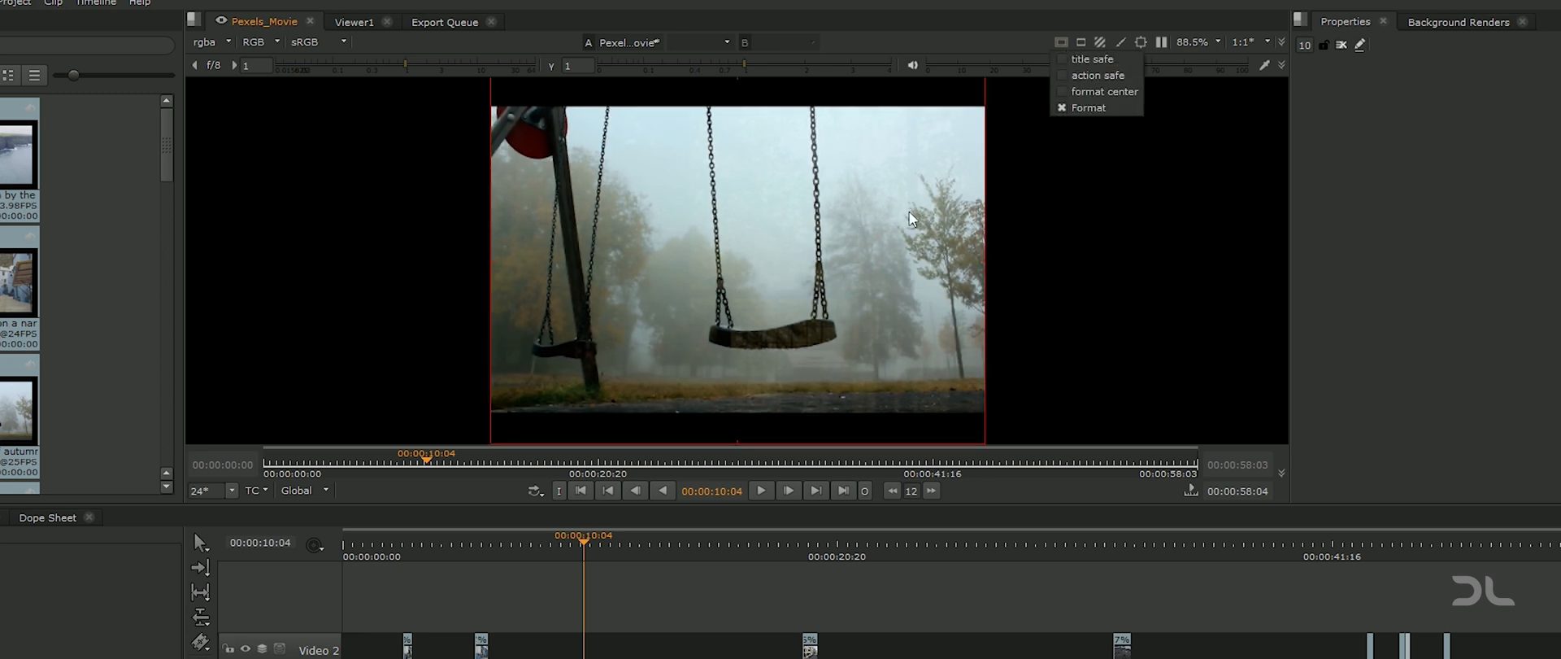
{"action": "left_click_drag", "start_coordinate": [1014, 225], "coordinate": [941, 253]}
{"action": "scroll", "coordinate": [1002, 222], "scroll_direction": "down", "scroll_amount": 2}
{"action": "scroll", "coordinate": [941, 252], "scroll_direction": "up", "scroll_amount": 2}
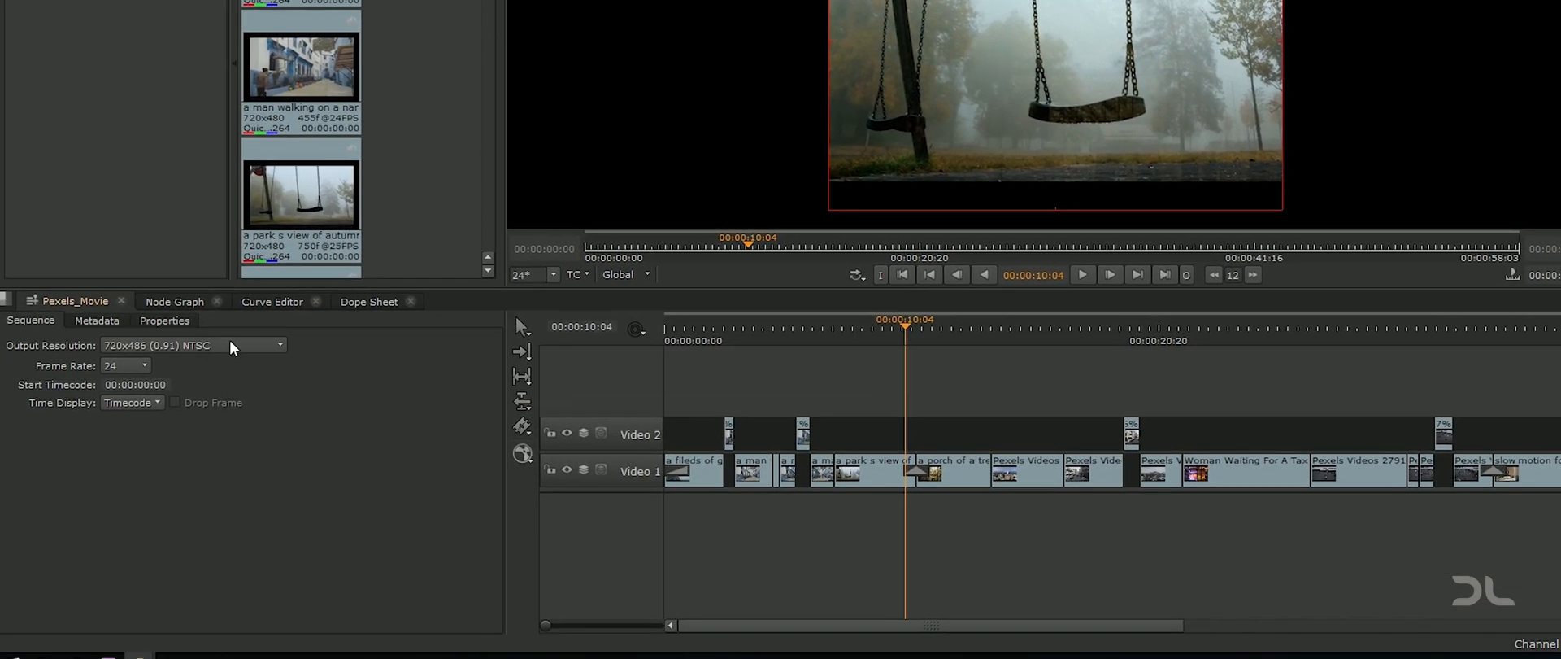
Step: Set the sequence's output resolution to 1920x1080 HD_1080 and fit the whole frame in the viewer
{"action": "left_click", "coordinate": [75, 451]}
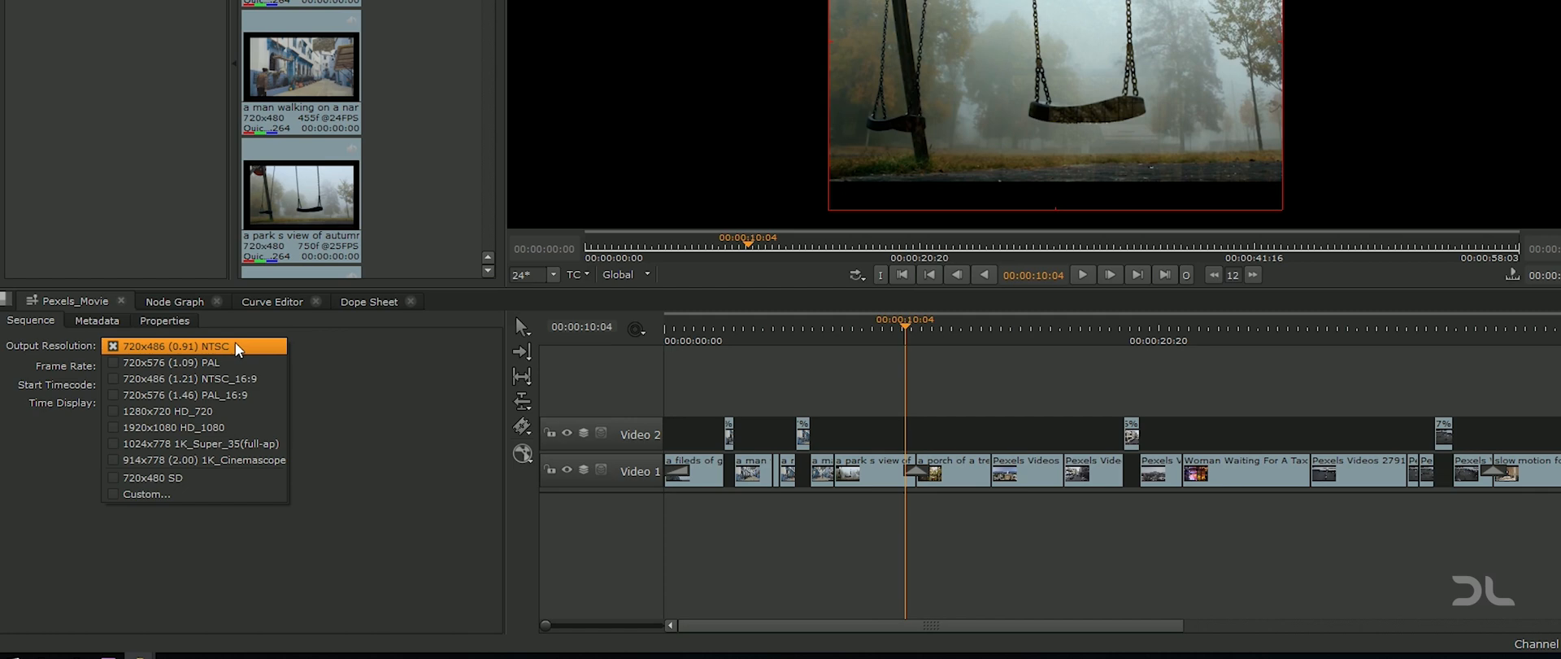
{"action": "left_click", "coordinate": [234, 431]}
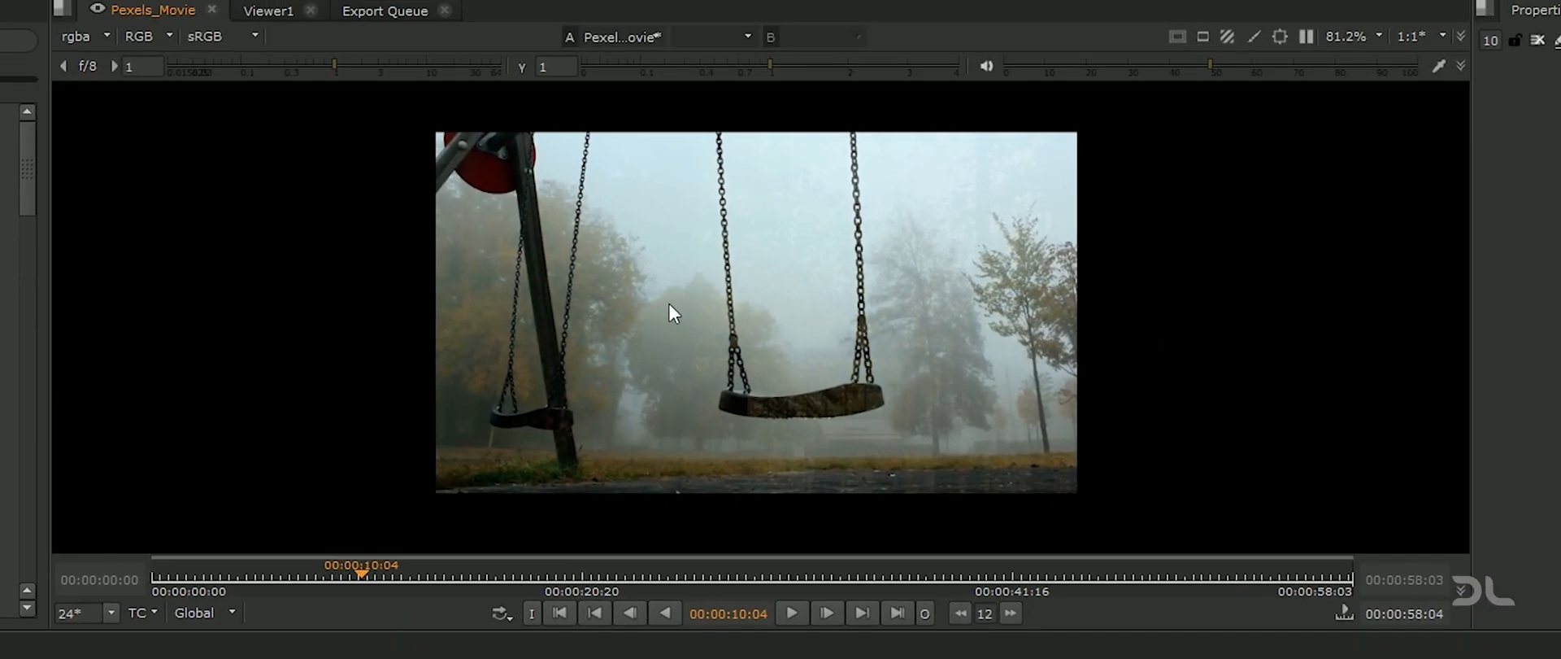
{"action": "key", "text": "f"}
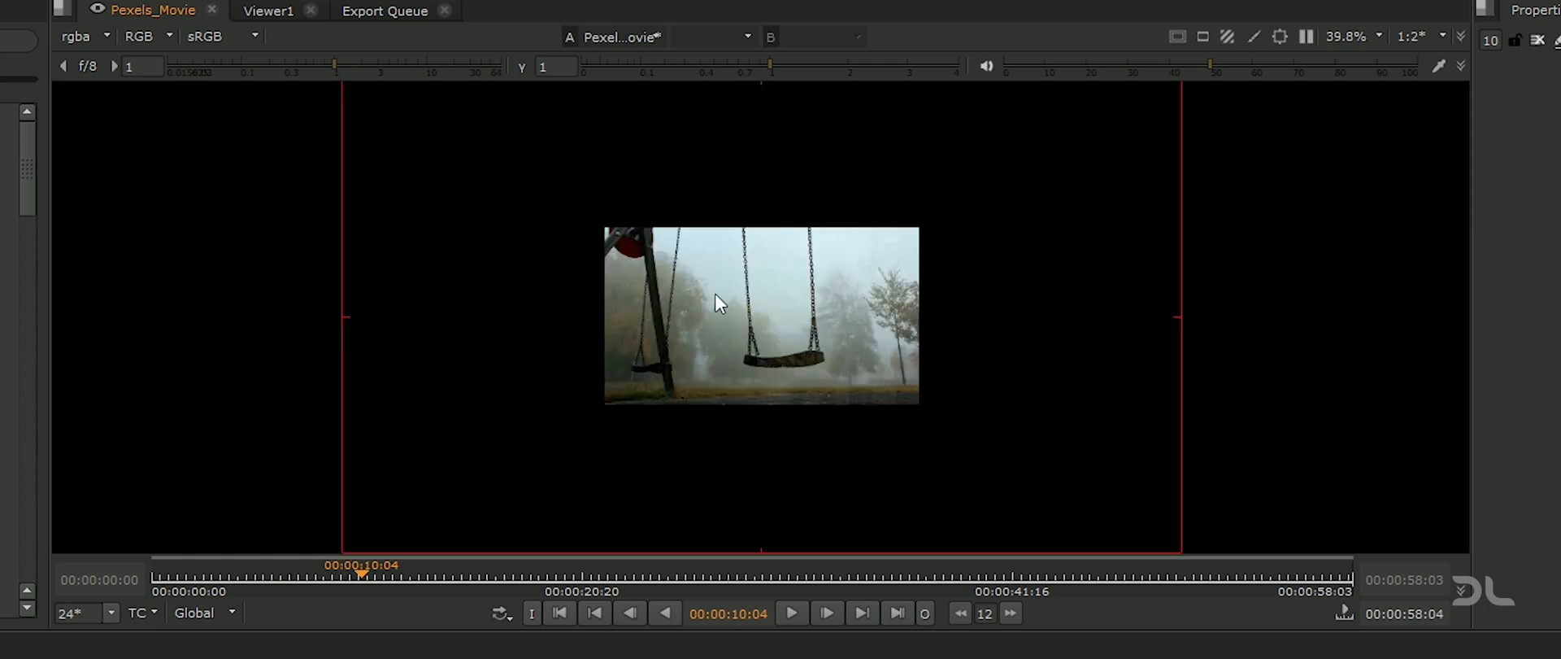
{"action": "scroll", "coordinate": [837, 240], "scroll_direction": "down", "scroll_amount": 2}
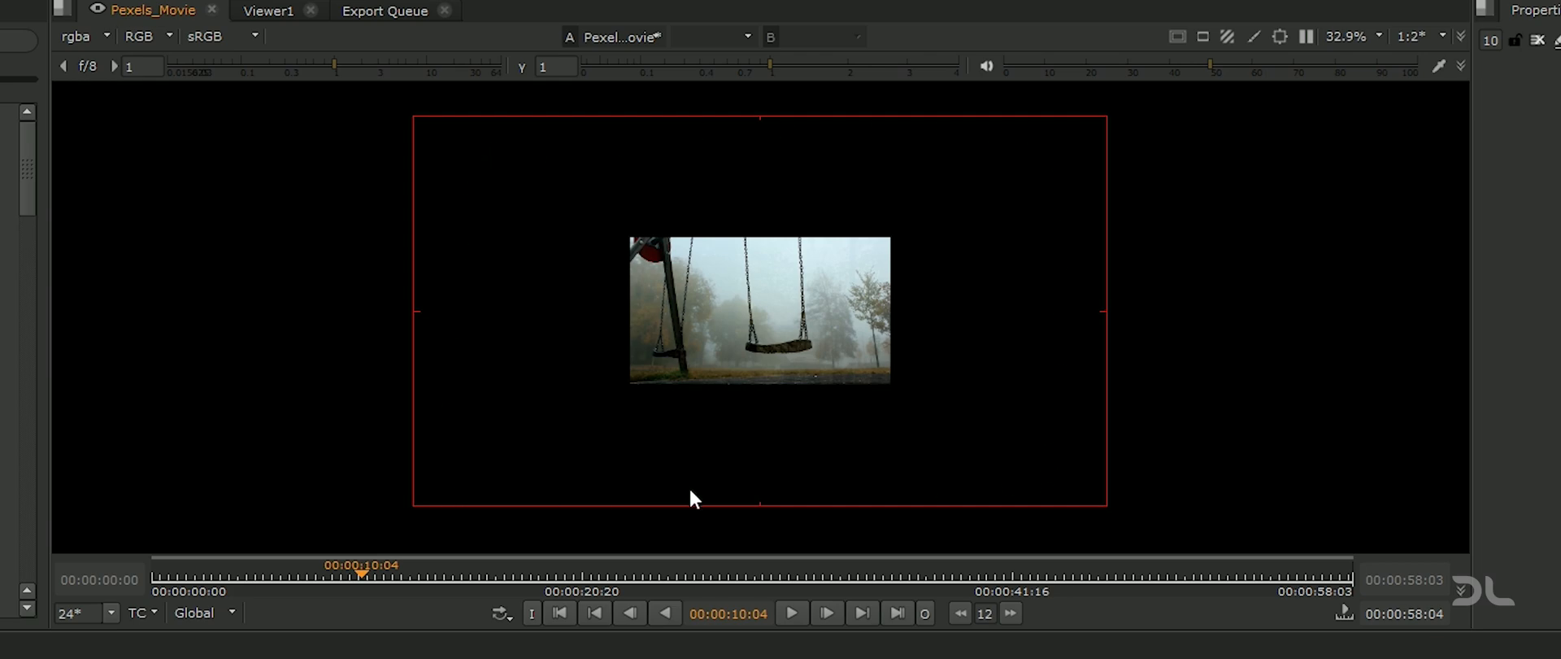
{"action": "key", "text": "f"}
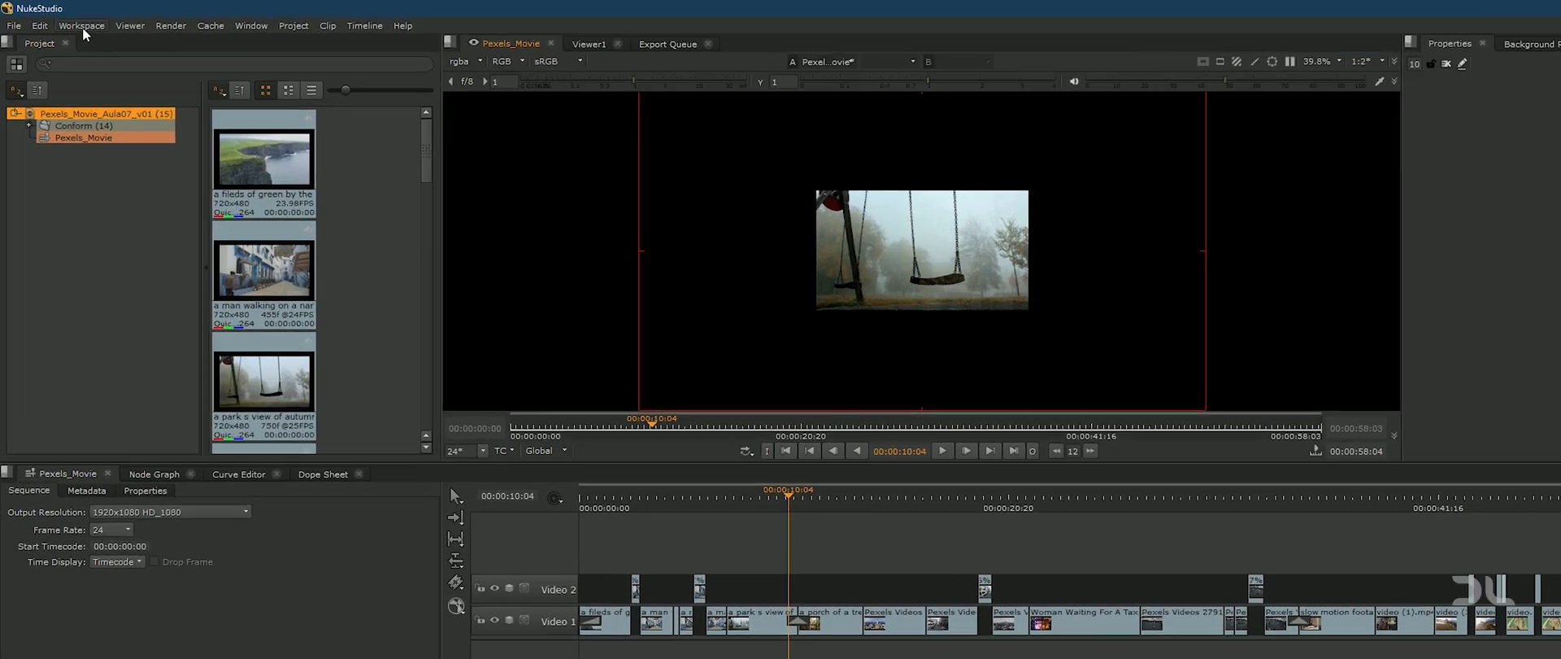
Step: Switch to the Conforming workspace and delete the Conform bin with its clips from the project
{"action": "left_click", "coordinate": [68, 21]}
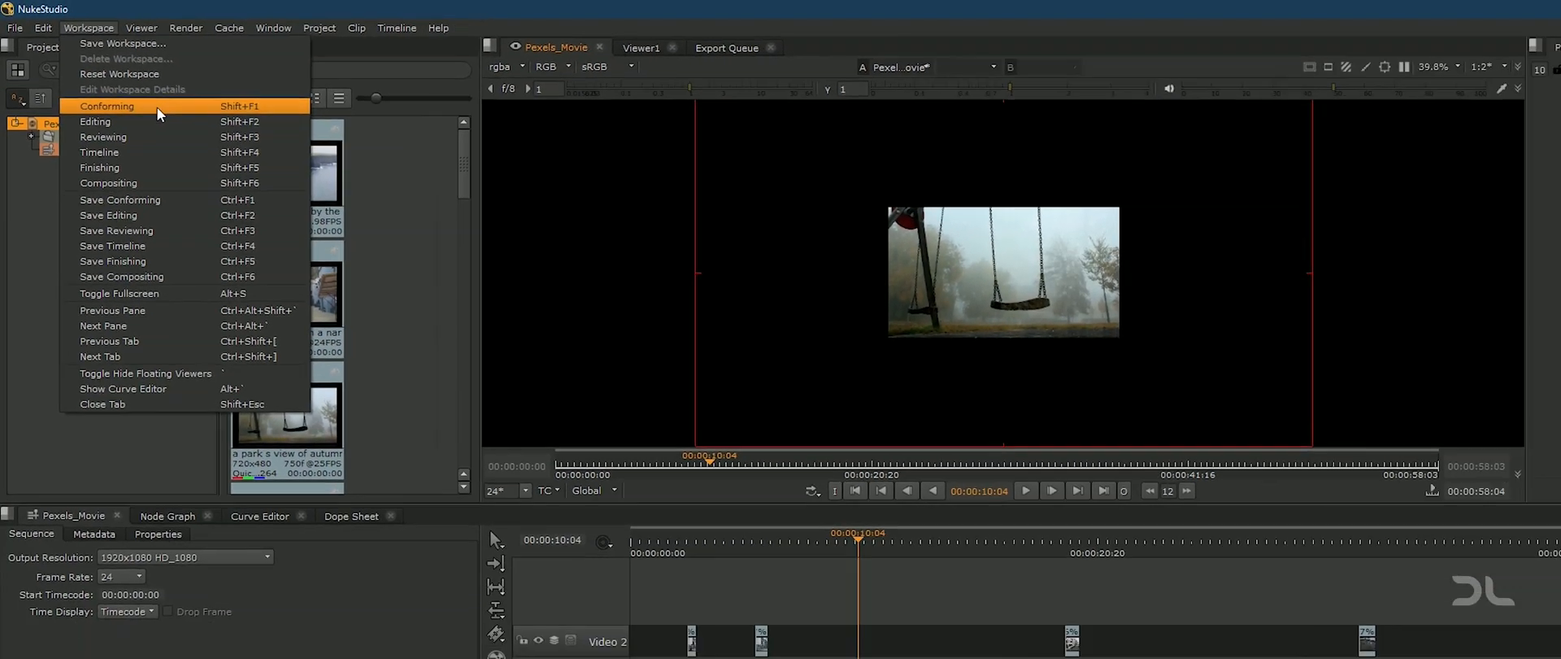
{"action": "left_click", "coordinate": [158, 107]}
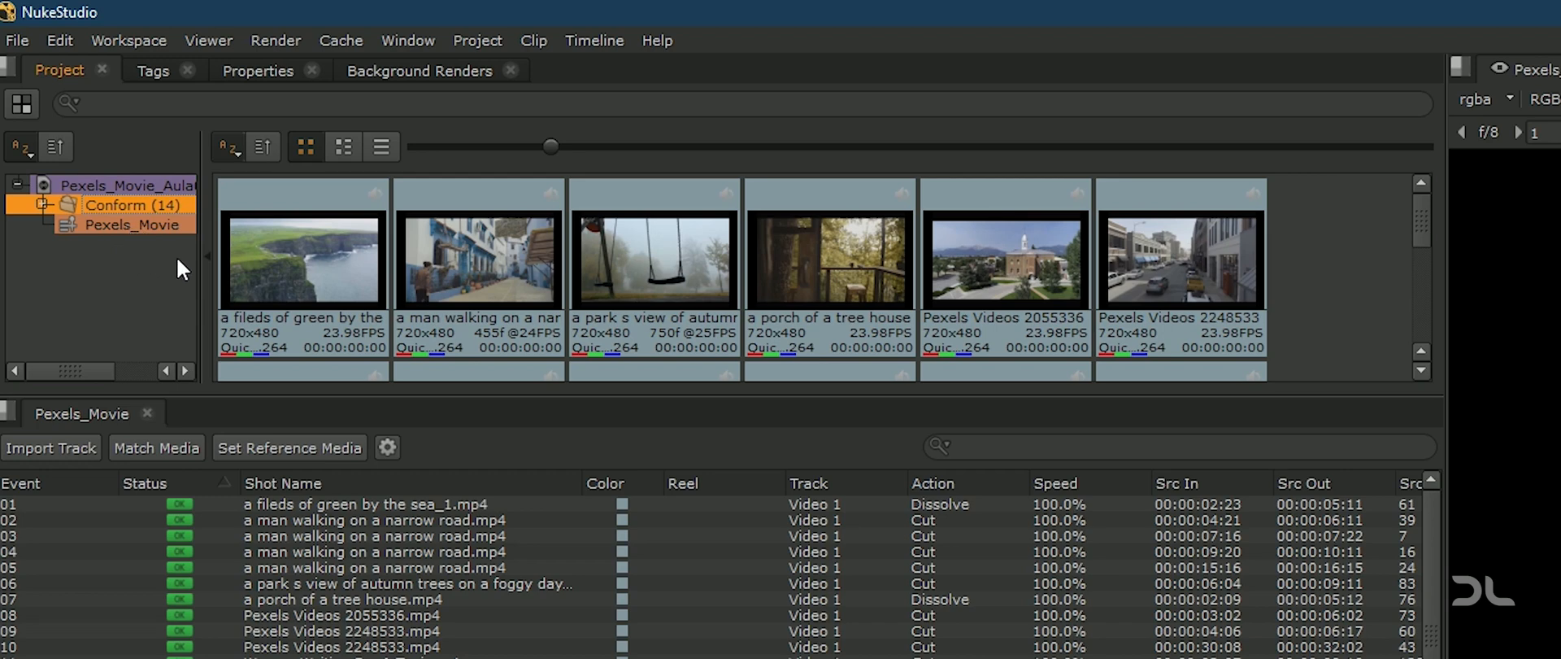
{"action": "left_click_drag", "start_coordinate": [1418, 212], "coordinate": [1428, 173]}
{"action": "key", "text": "Delete"}
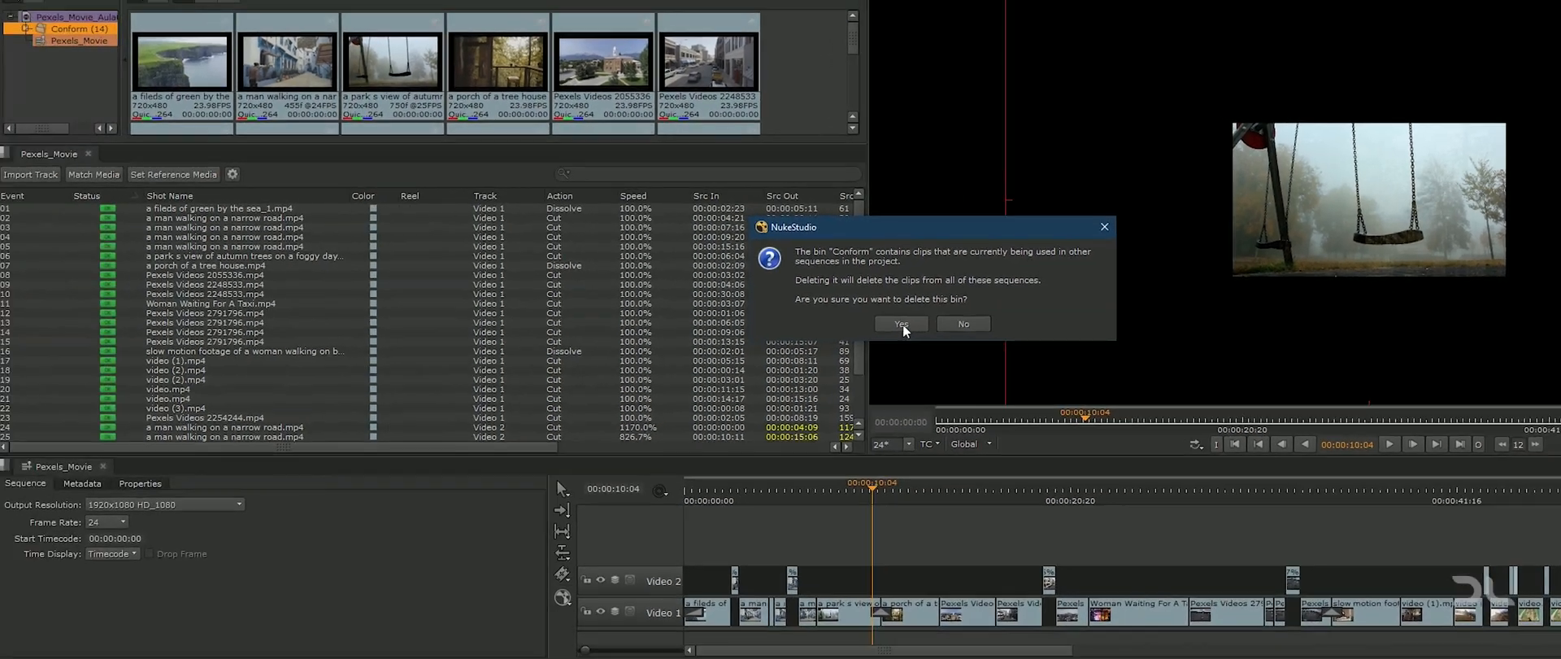
{"action": "left_click", "coordinate": [903, 324]}
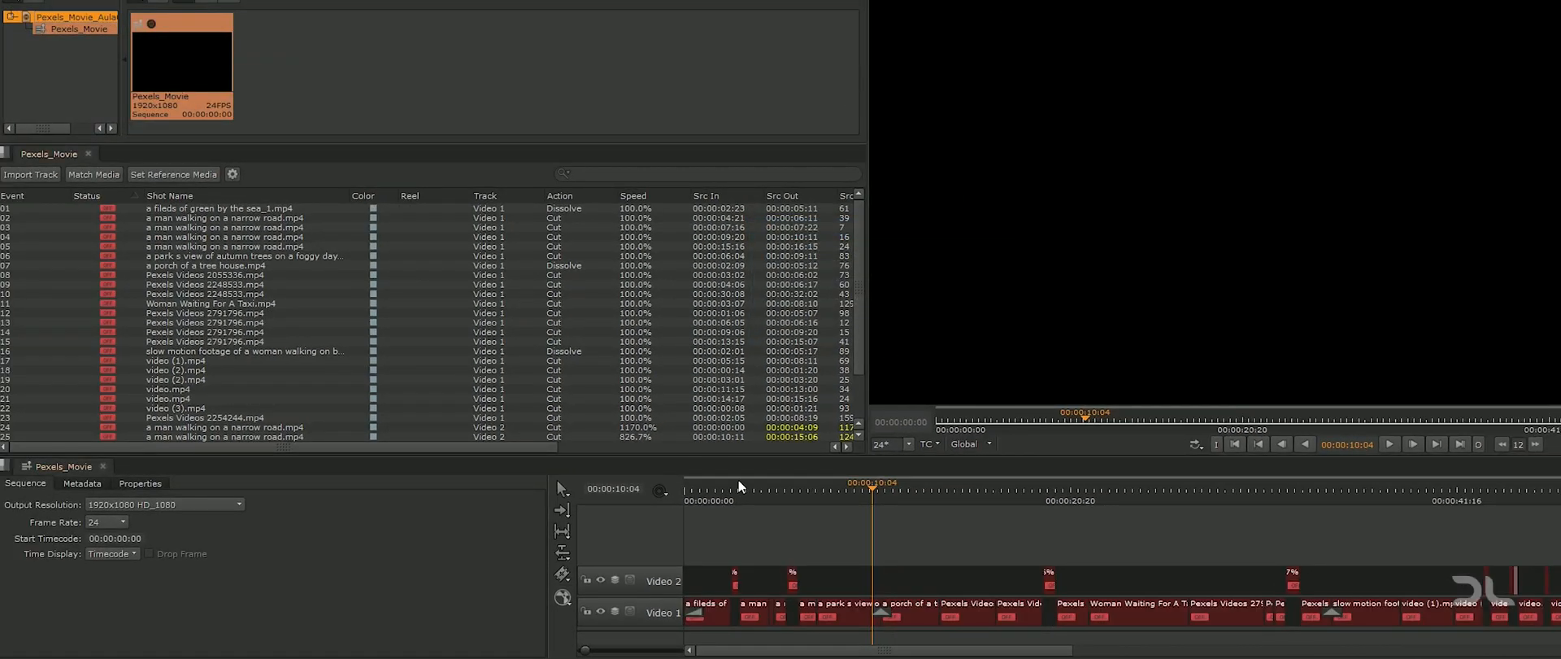
Step: Start matching media for all shots in the Pexels_Movie shot list, using the Footages/HQ folder as the search directory
{"action": "left_click", "coordinate": [228, 246]}
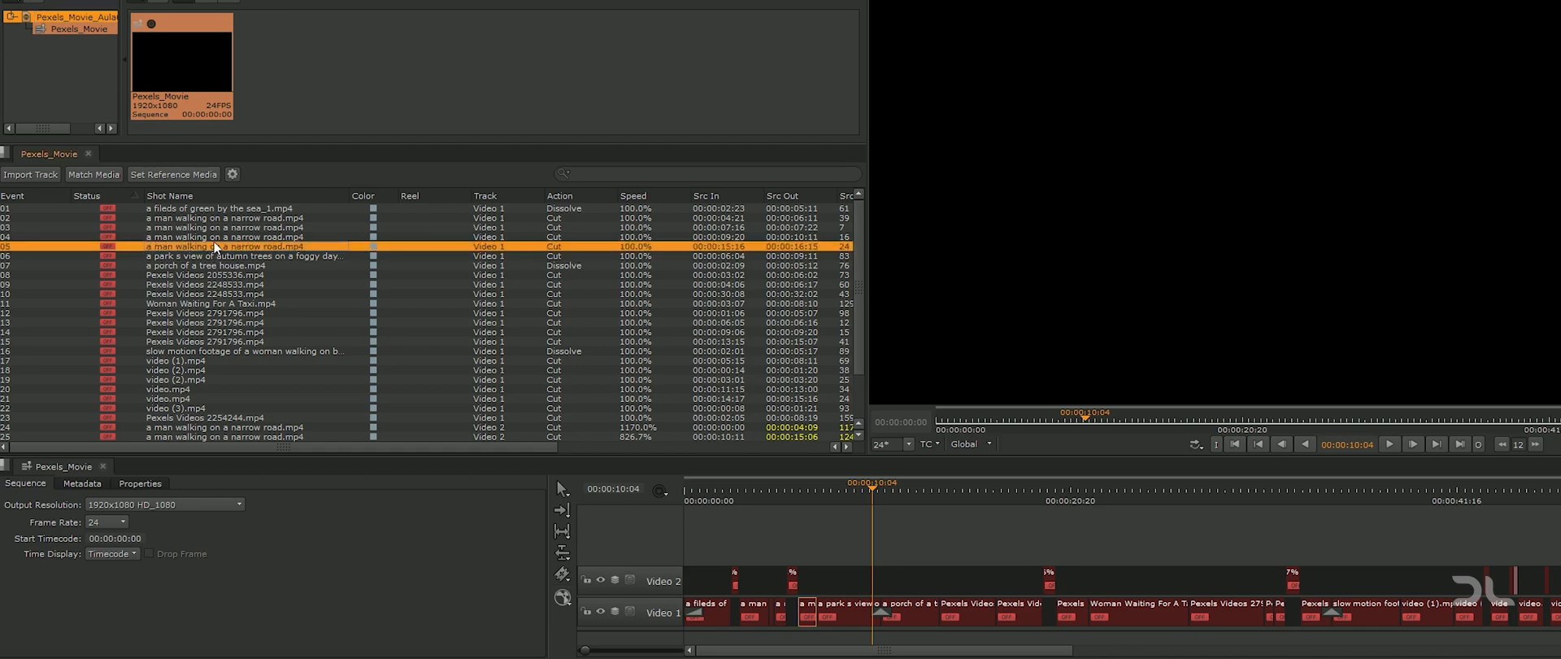
{"action": "key", "text": "ctrl+a"}
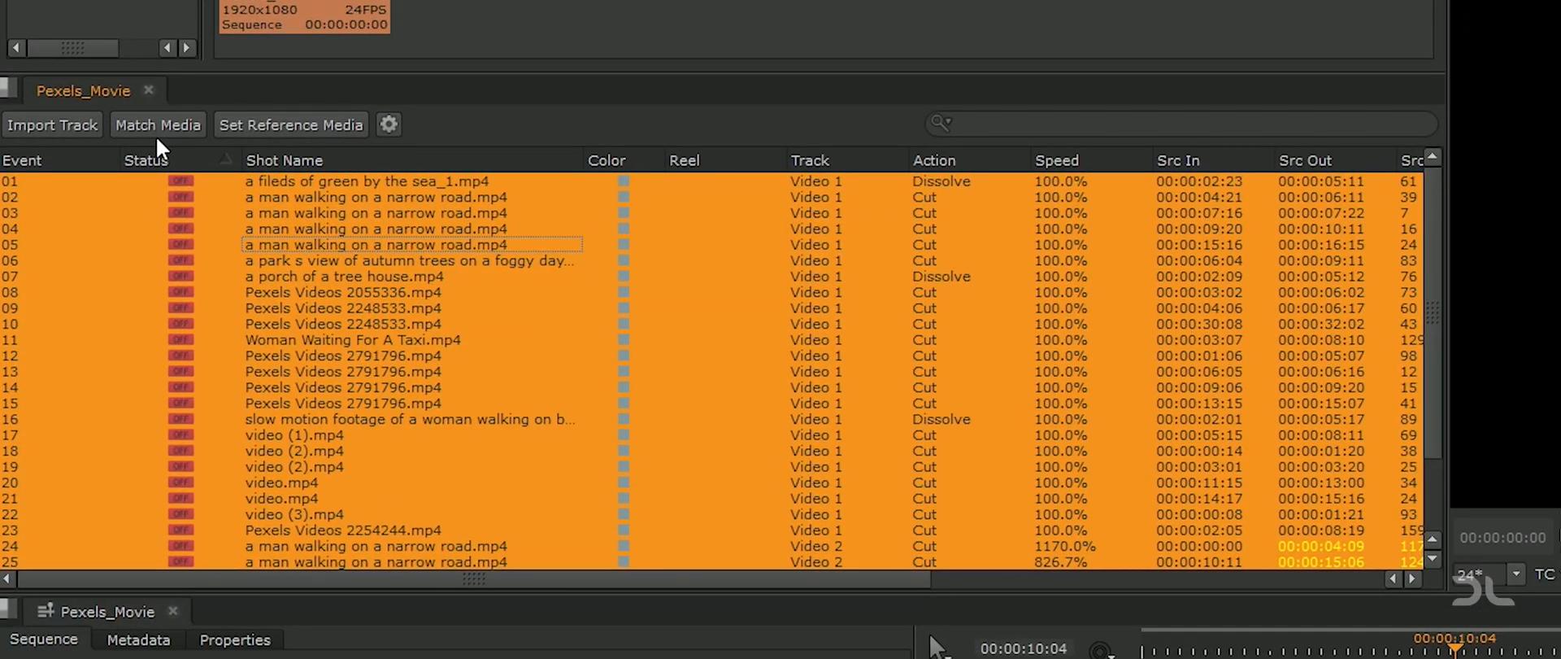
{"action": "left_click", "coordinate": [163, 125]}
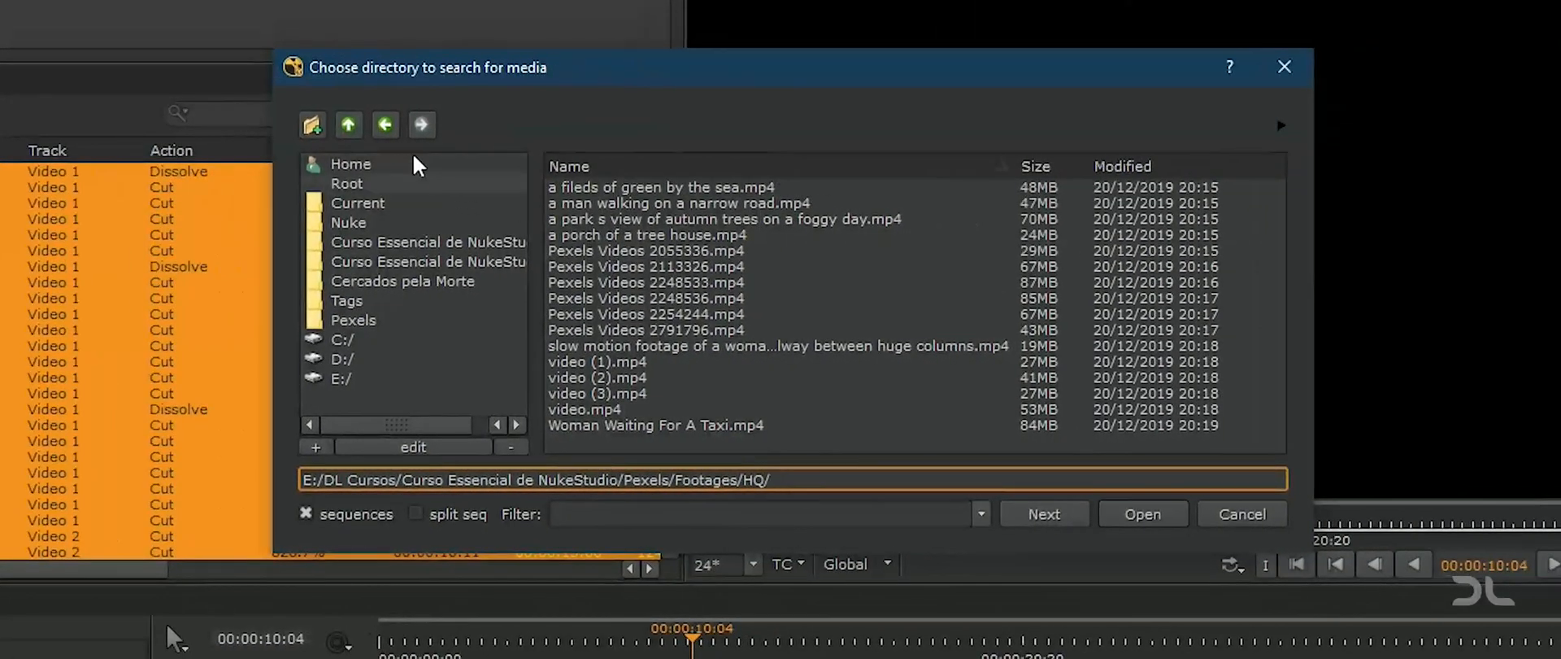
{"action": "left_click", "coordinate": [349, 123]}
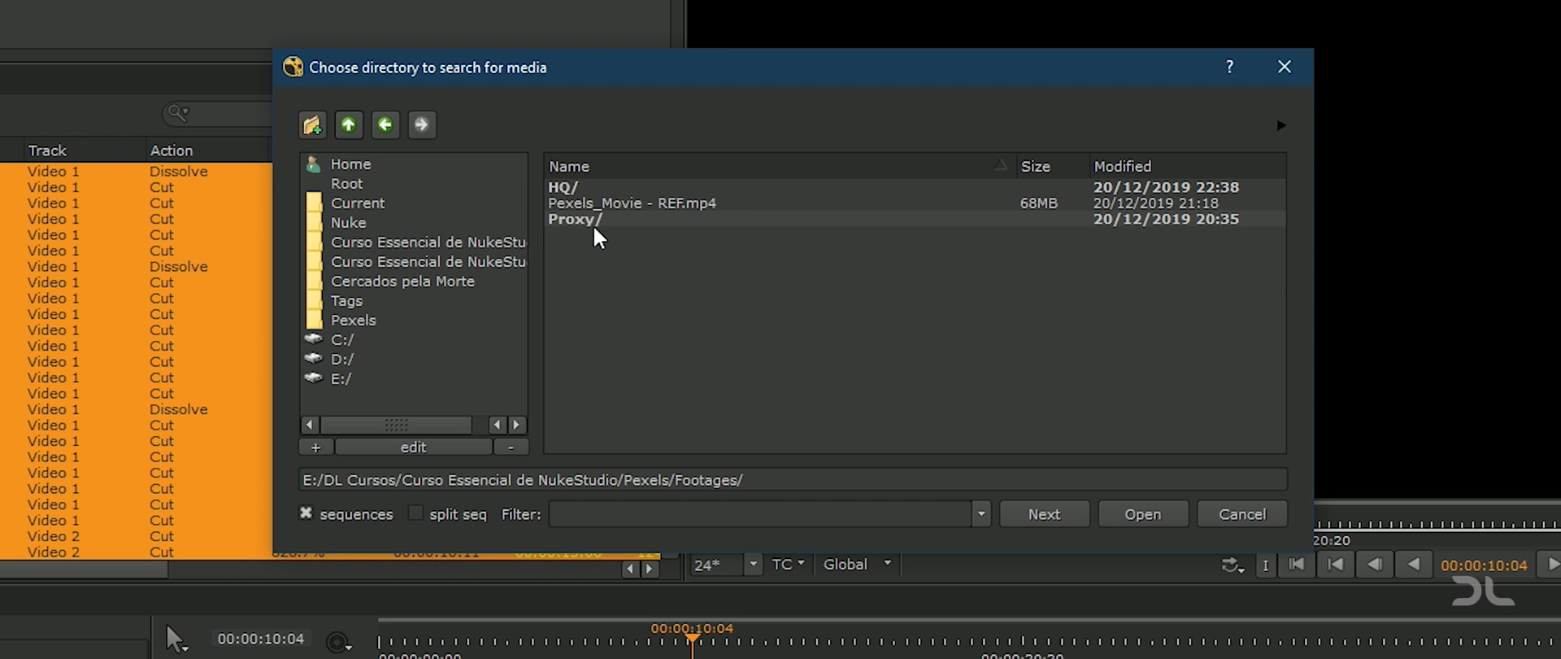
{"action": "double_click", "coordinate": [574, 185]}
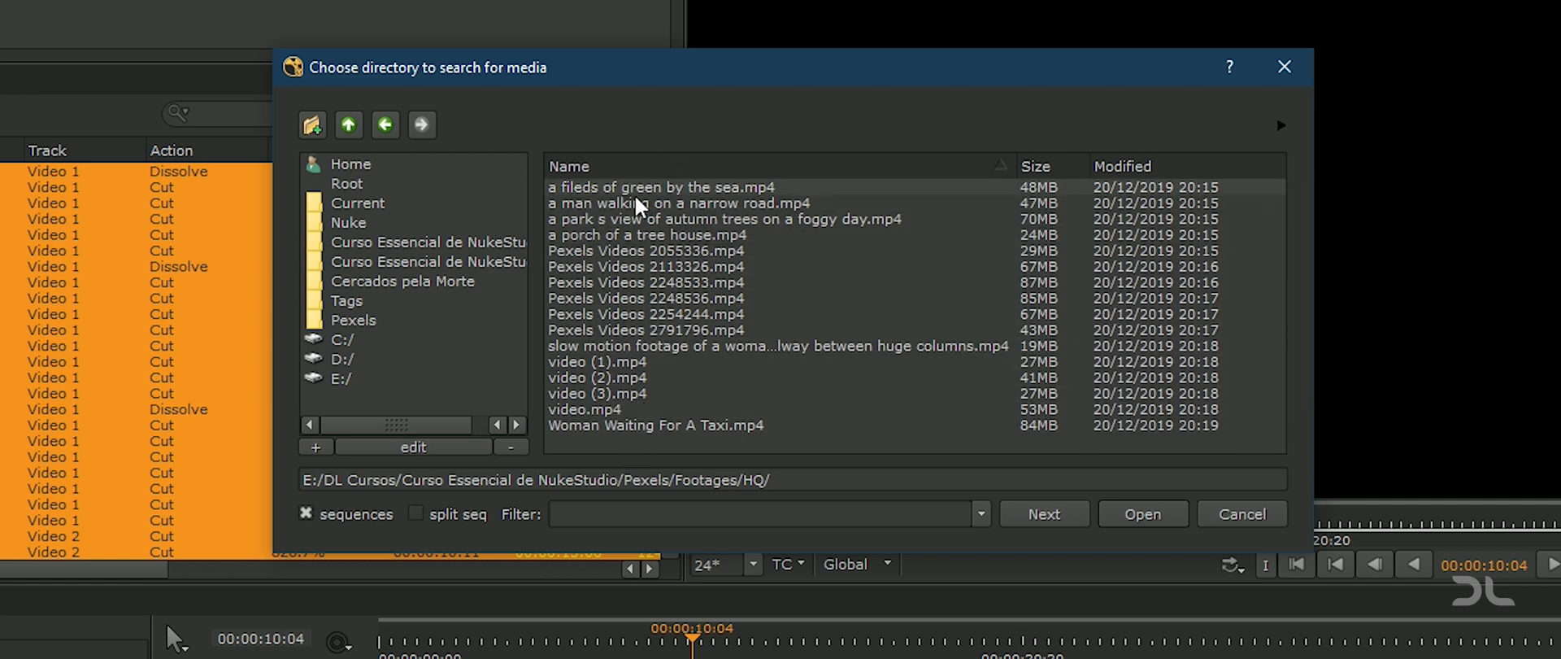
{"action": "left_click", "coordinate": [1072, 517]}
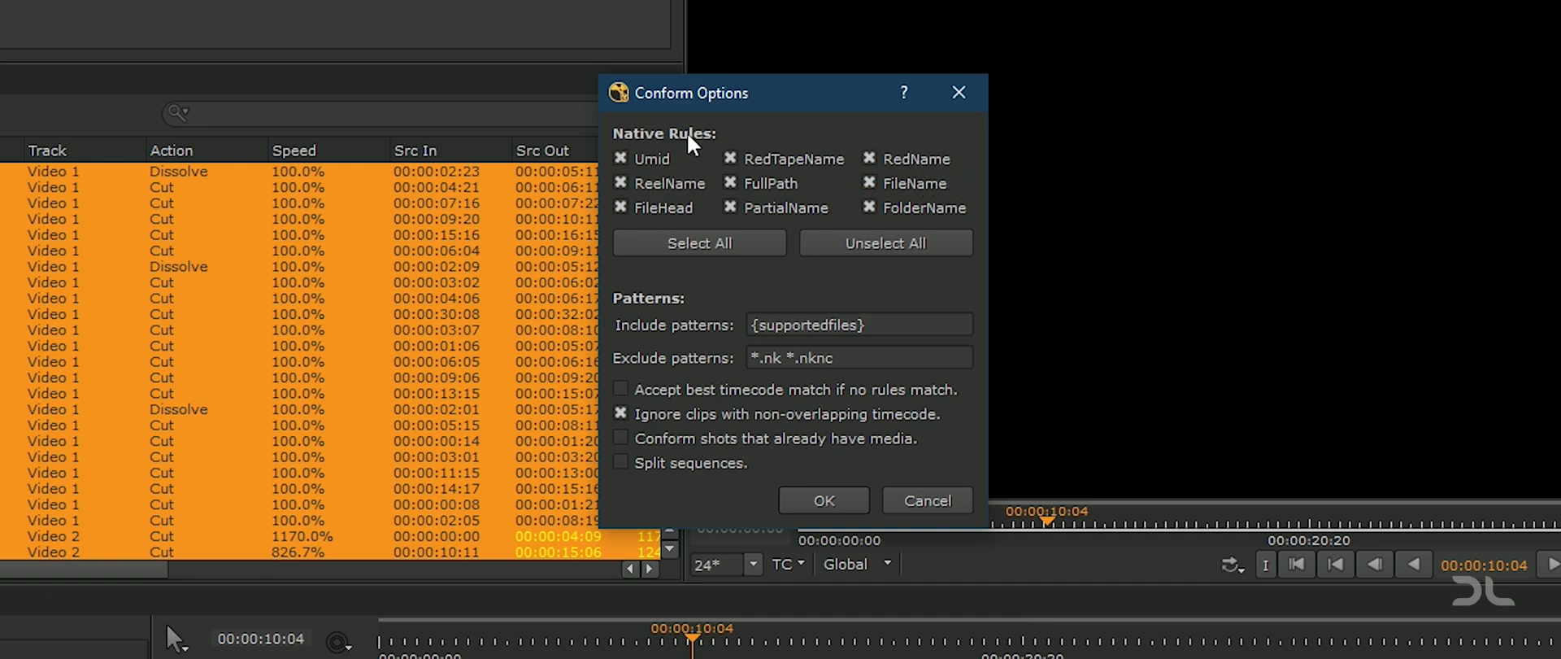
{"action": "left_click_drag", "start_coordinate": [774, 91], "coordinate": [764, 92]}
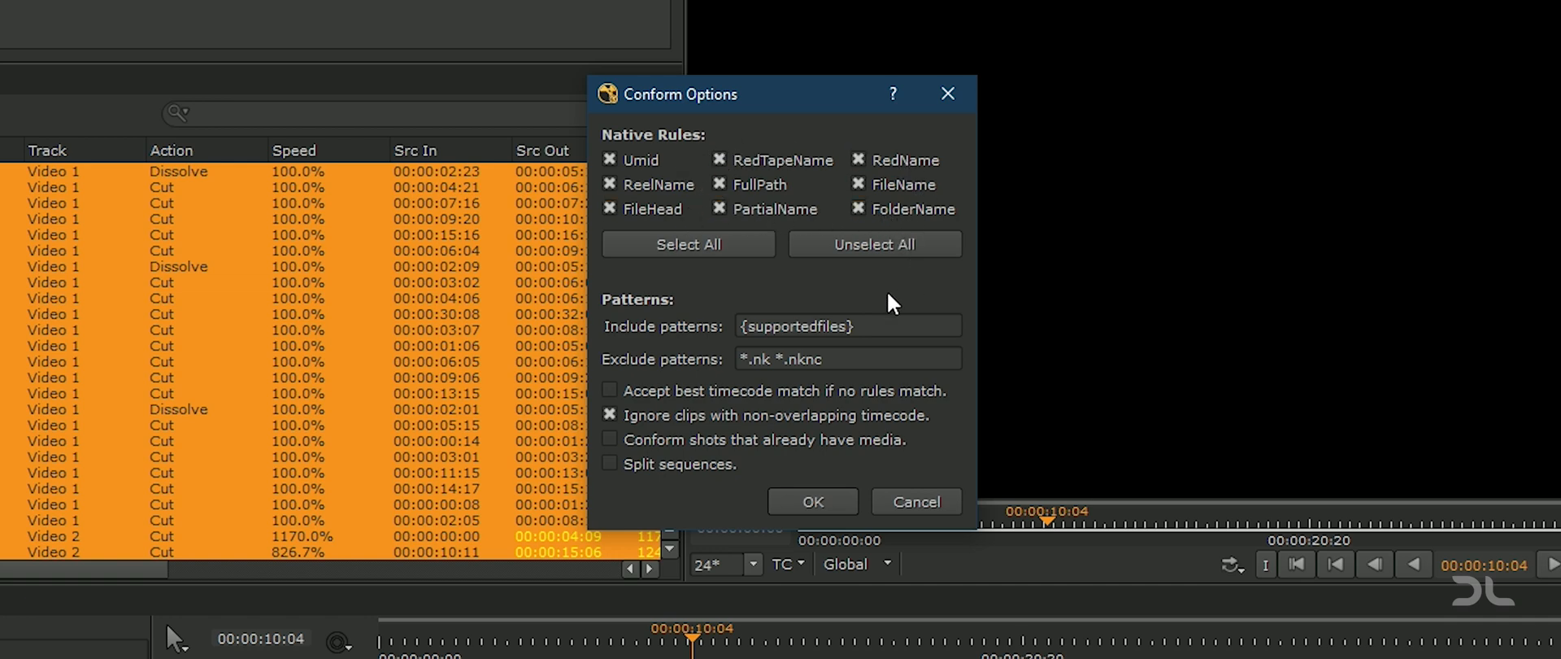
{"action": "left_click", "coordinate": [898, 247]}
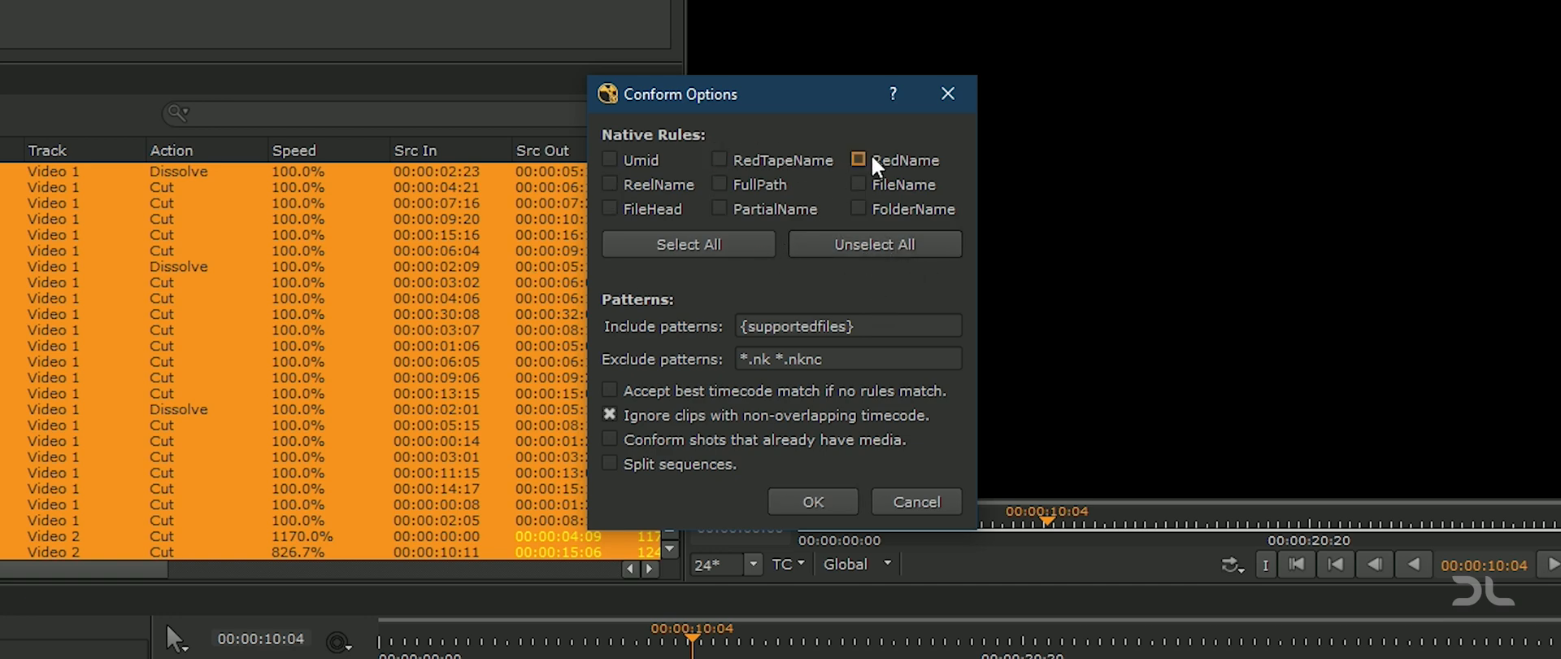
{"action": "left_click", "coordinate": [911, 182]}
{"action": "left_click", "coordinate": [777, 212]}
{"action": "left_click", "coordinate": [699, 247]}
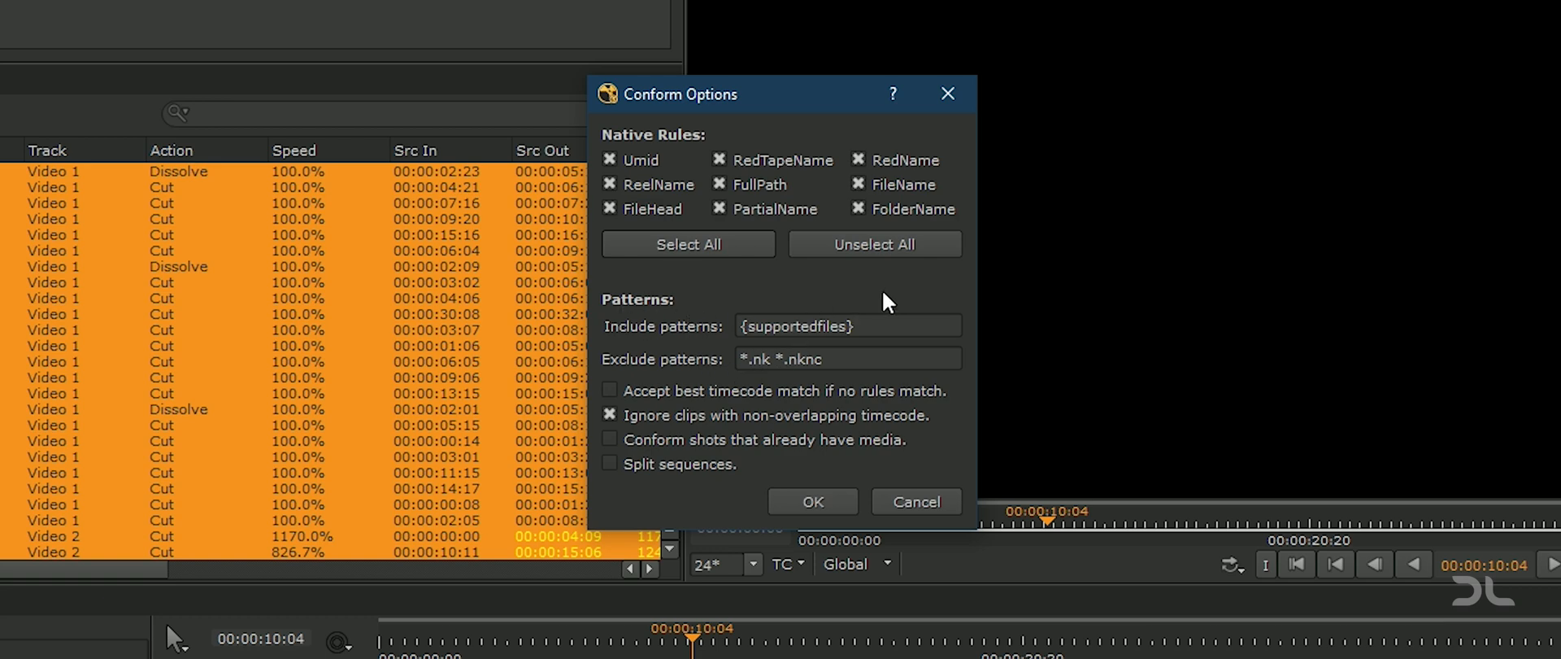
Step: Run the media match with all native rules enabled and the default include and exclude patterns
{"action": "triple_click", "coordinate": [822, 325]}
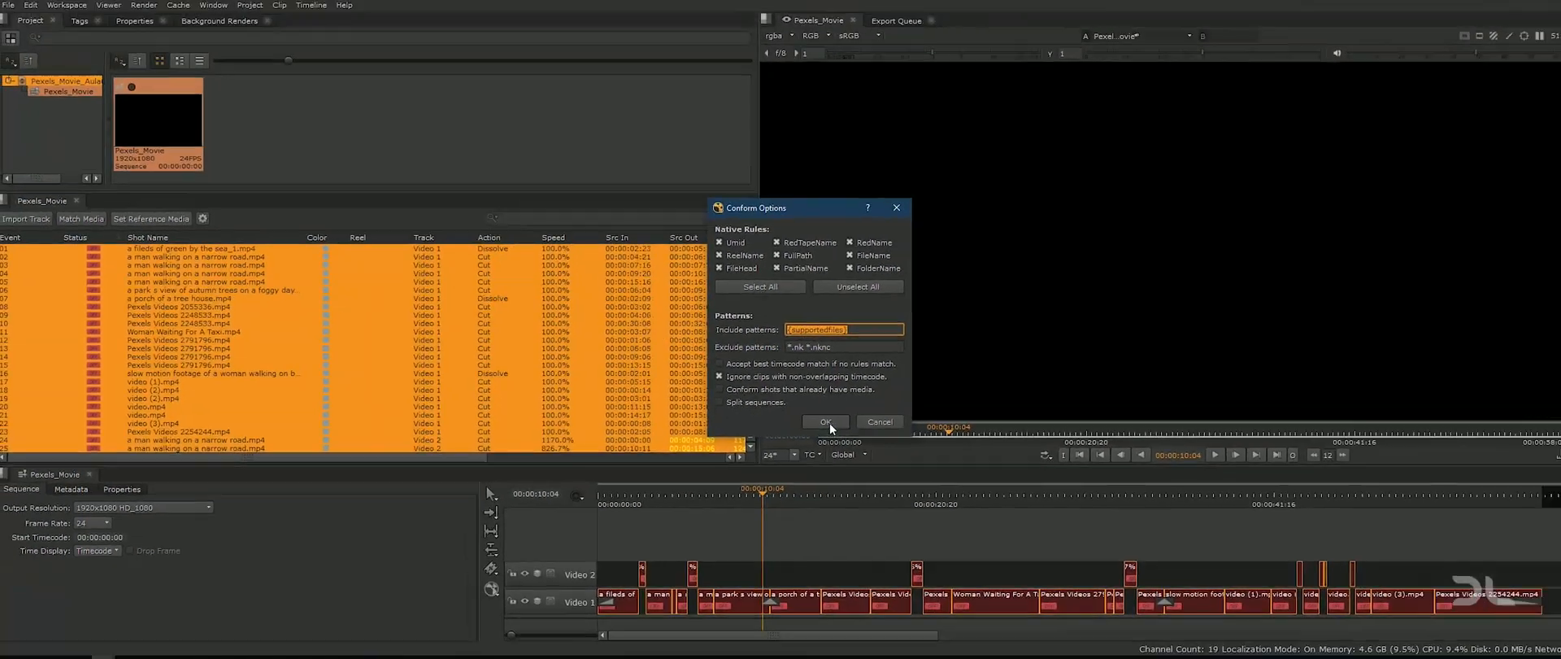
{"action": "left_click", "coordinate": [827, 422]}
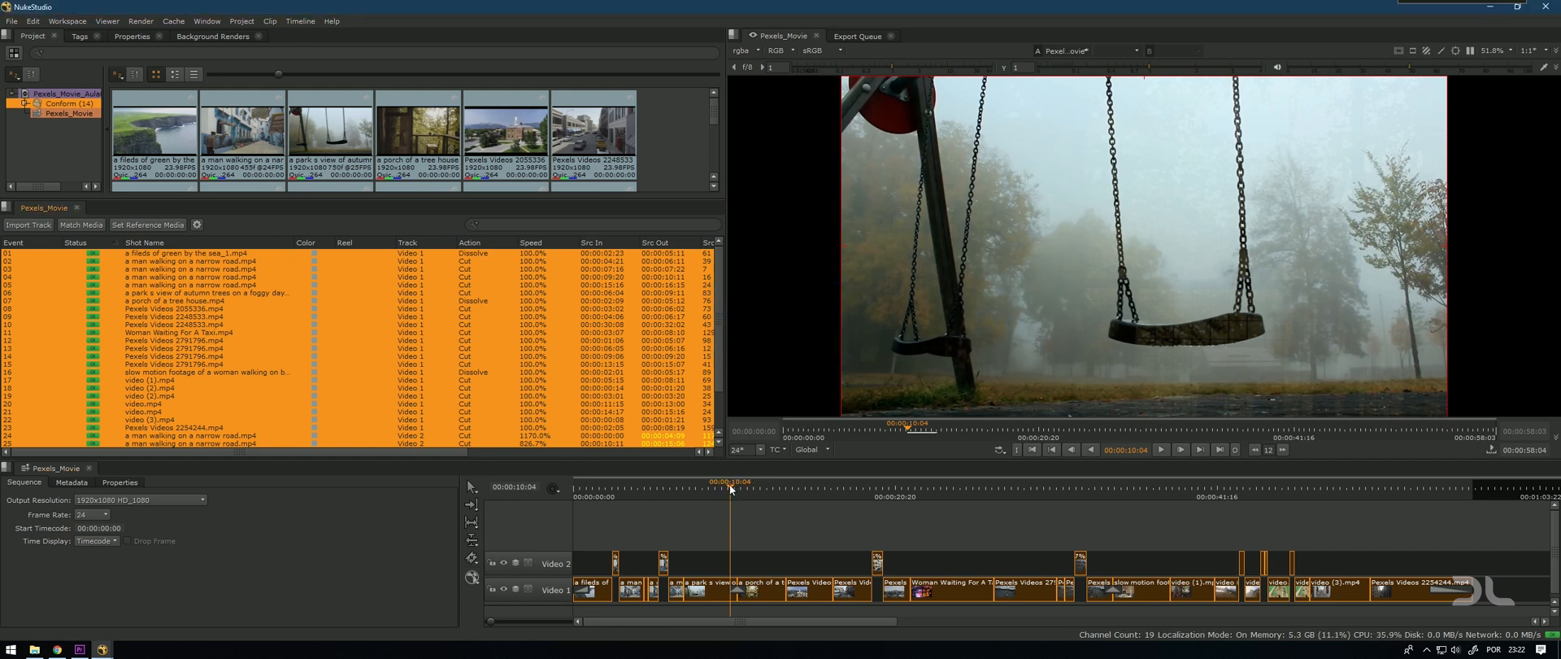
Step: Scrub through the conformed Pexels_Movie timeline and check the relinked clips on both video tracks
{"action": "left_click_drag", "start_coordinate": [729, 485], "coordinate": [701, 494]}
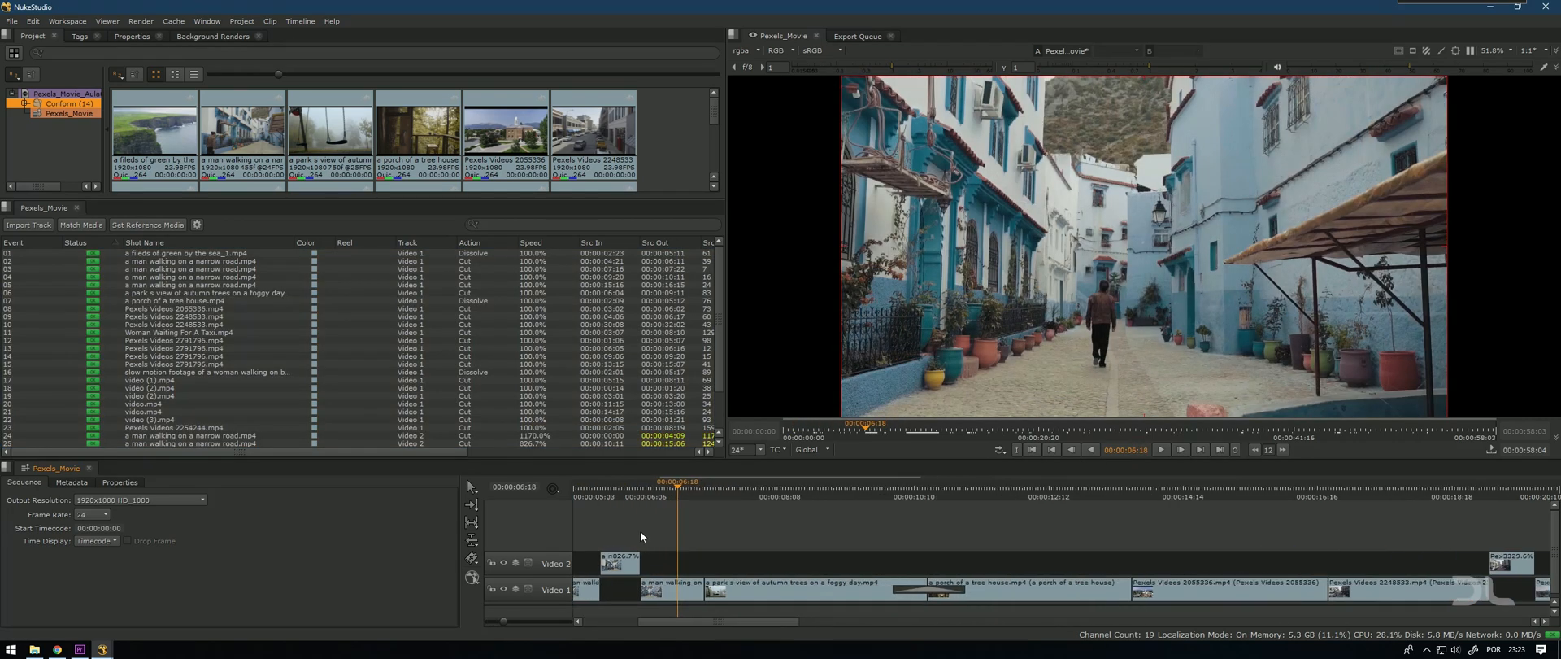
{"action": "scroll", "coordinate": [669, 534], "scroll_direction": "up", "scroll_amount": 3}
{"action": "left_click_drag", "start_coordinate": [670, 534], "coordinate": [975, 527]}
{"action": "scroll", "coordinate": [975, 525], "scroll_direction": "up", "scroll_amount": 3}
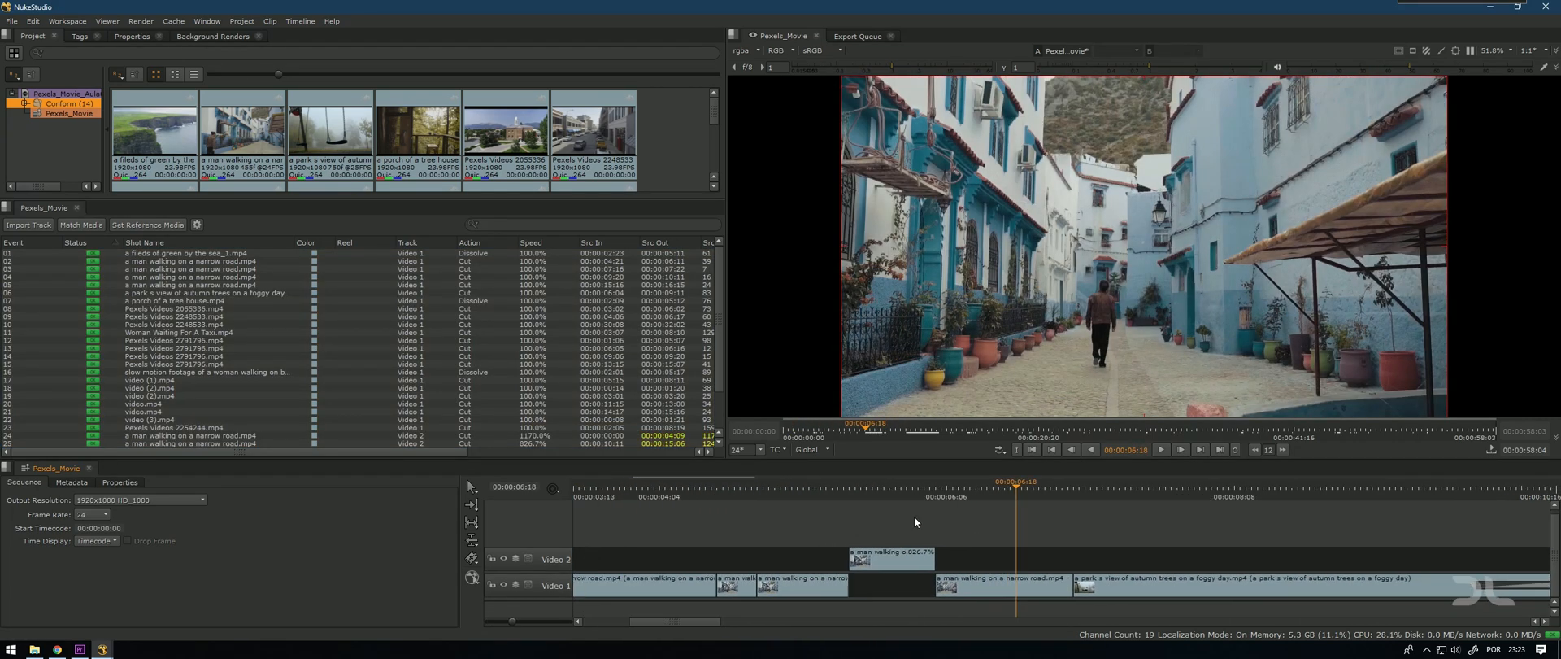
{"action": "left_click_drag", "start_coordinate": [905, 489], "coordinate": [624, 495]}
{"action": "scroll", "coordinate": [600, 521], "scroll_direction": "down", "scroll_amount": 6}
{"action": "scroll", "coordinate": [594, 515], "scroll_direction": "up", "scroll_amount": 3}
{"action": "scroll", "coordinate": [720, 519], "scroll_direction": "down", "scroll_amount": 2}
{"action": "scroll", "coordinate": [942, 536], "scroll_direction": "down", "scroll_amount": 8}
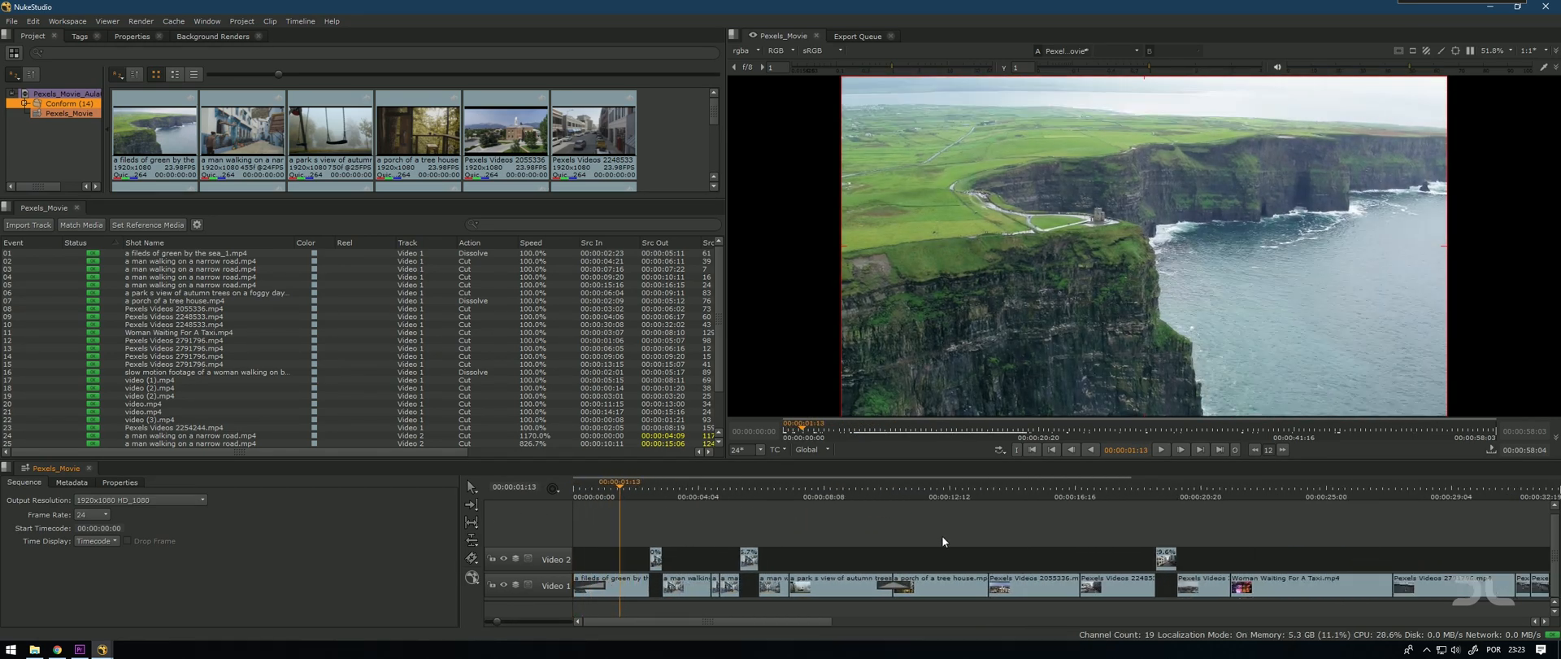
{"action": "left_click_drag", "start_coordinate": [1095, 491], "coordinate": [1123, 493]}
{"action": "scroll", "coordinate": [1126, 497], "scroll_direction": "up", "scroll_amount": 2}
{"action": "scroll", "coordinate": [1109, 506], "scroll_direction": "up", "scroll_amount": 2}
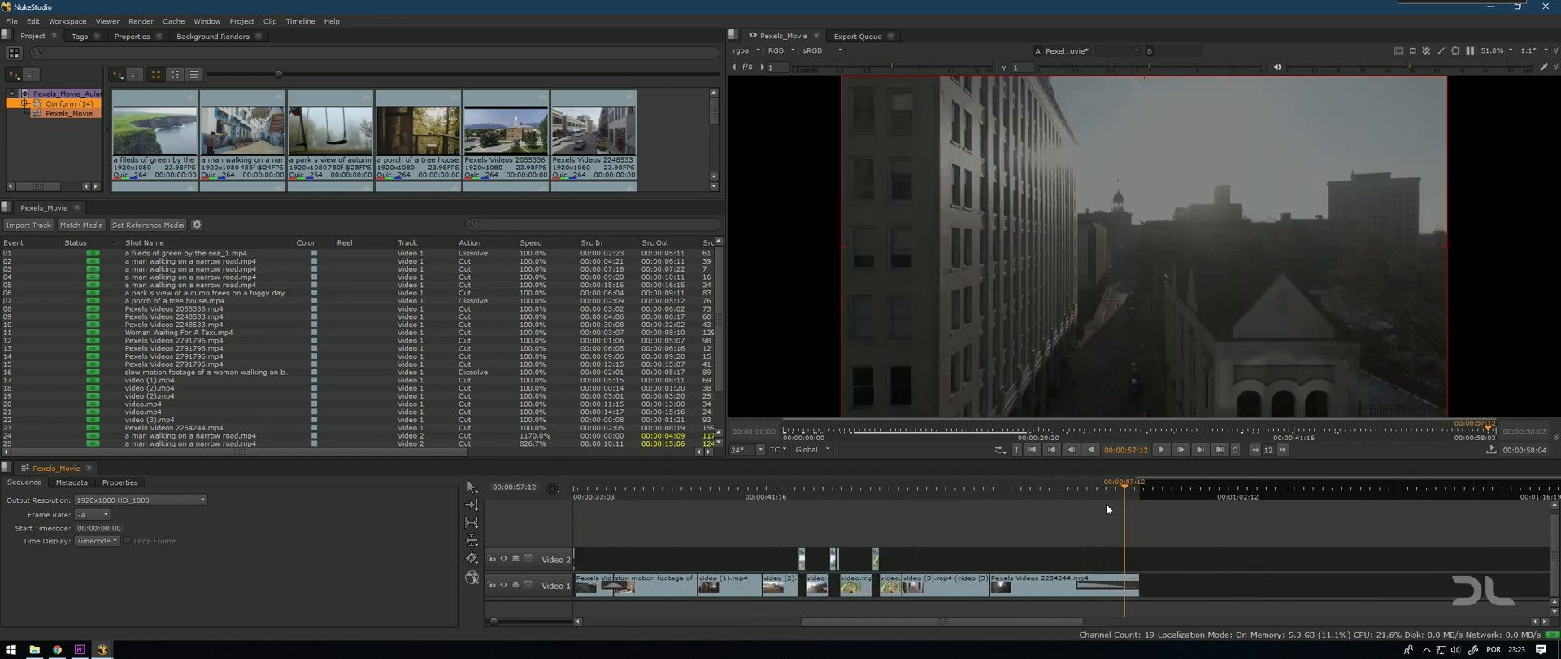
{"action": "scroll", "coordinate": [1113, 496], "scroll_direction": "down", "scroll_amount": 2}
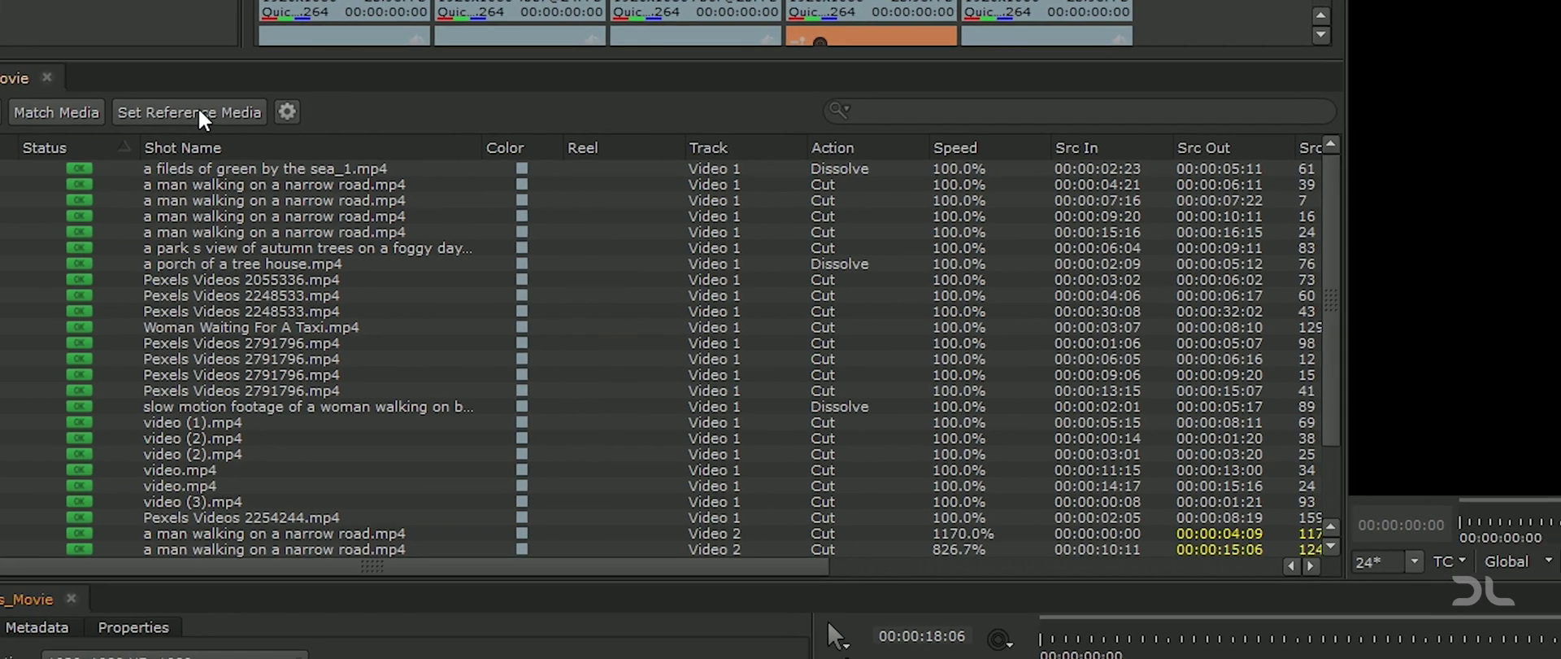
Step: Set Pexels_Movie - REF.mp4 from the Footages folder as the sequence's reference media and select its Reference track
{"action": "left_click", "coordinate": [313, 114]}
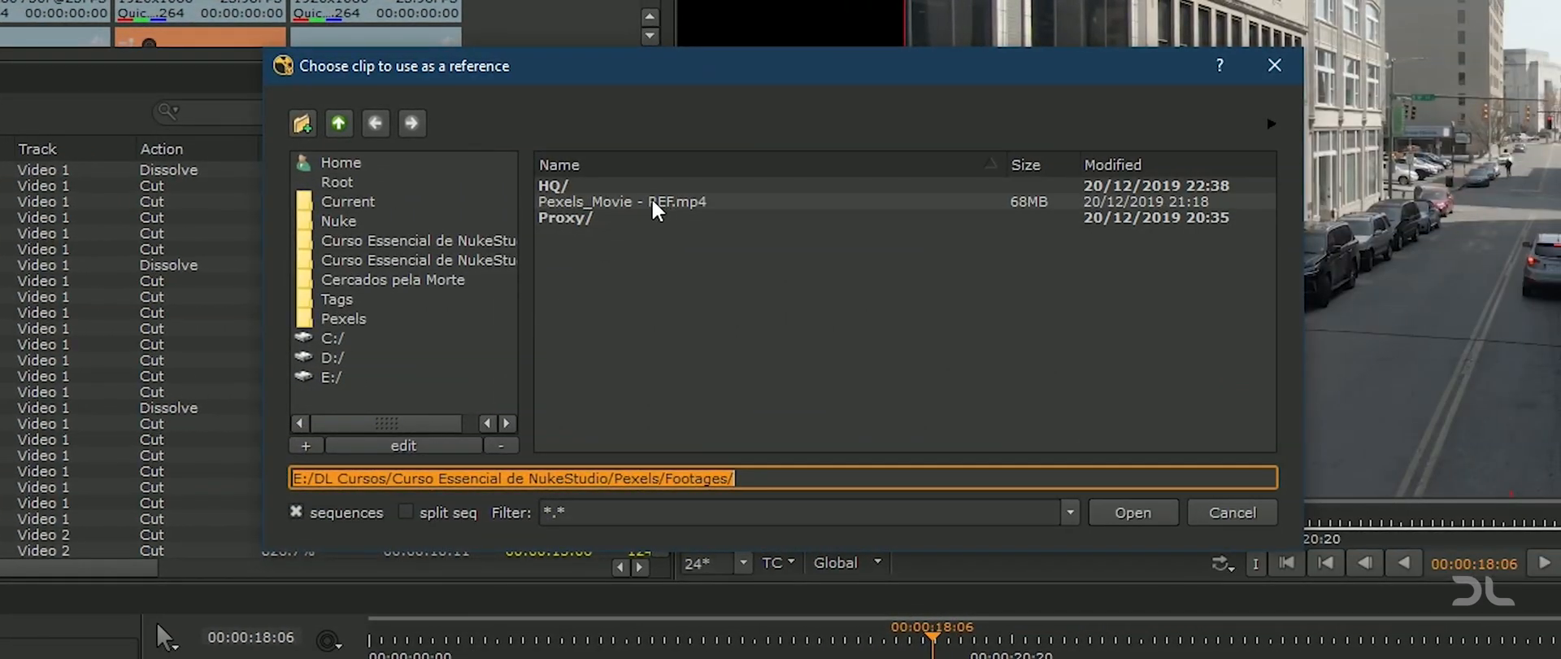
{"action": "left_click", "coordinate": [703, 202]}
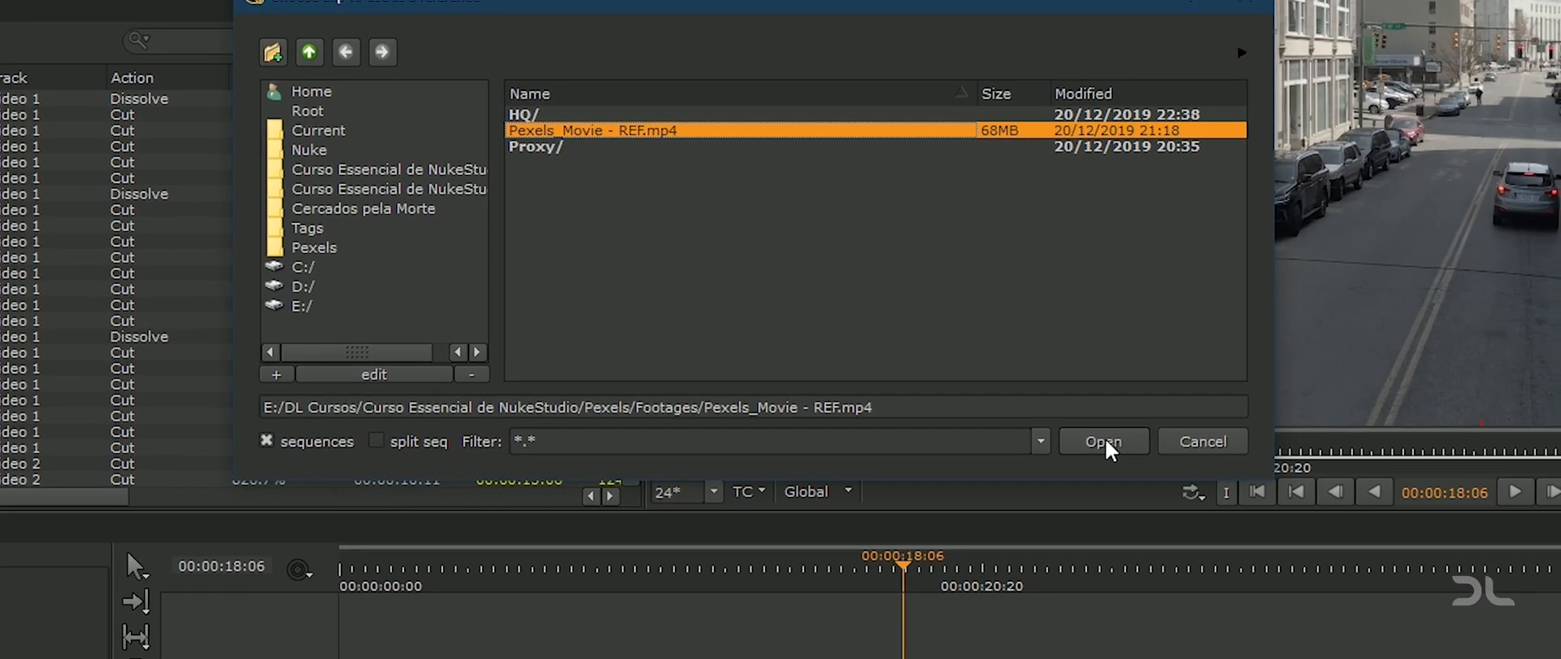
{"action": "left_click", "coordinate": [1133, 512]}
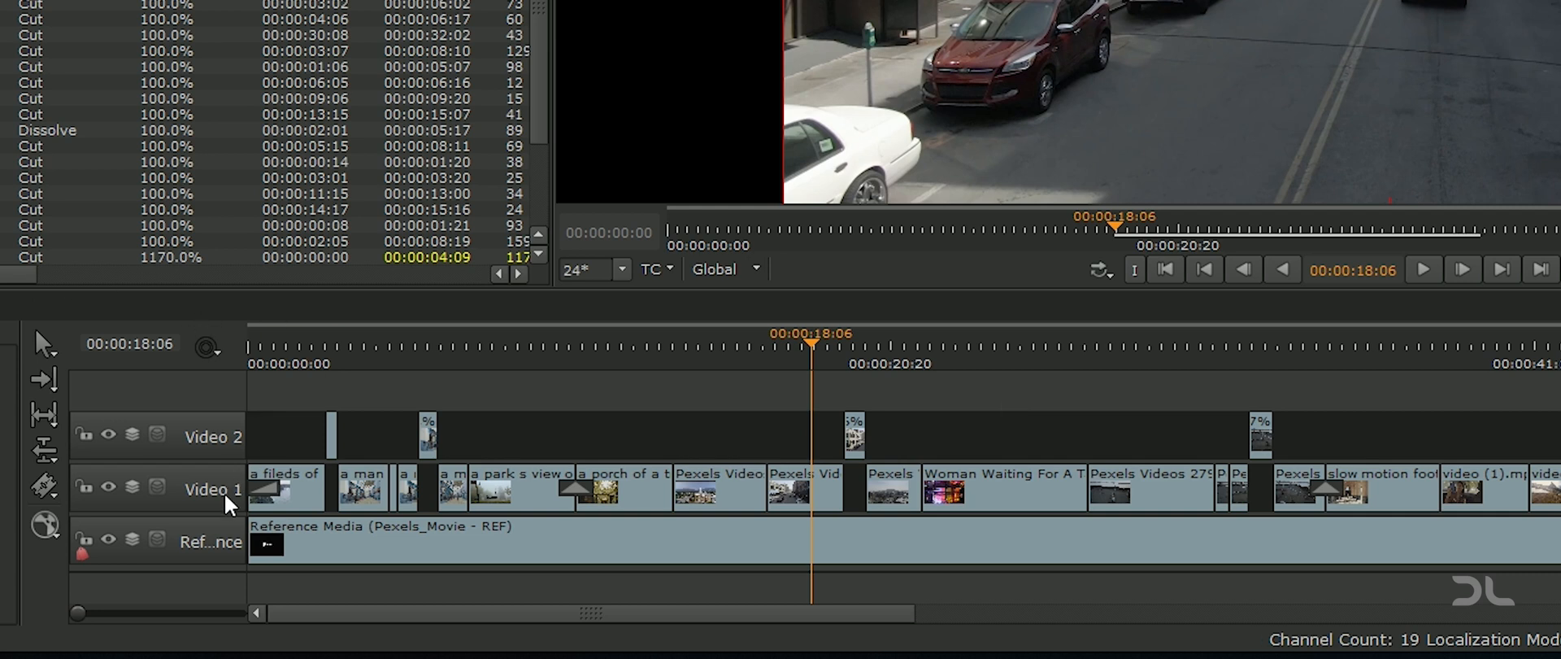
{"action": "left_click", "coordinate": [203, 544]}
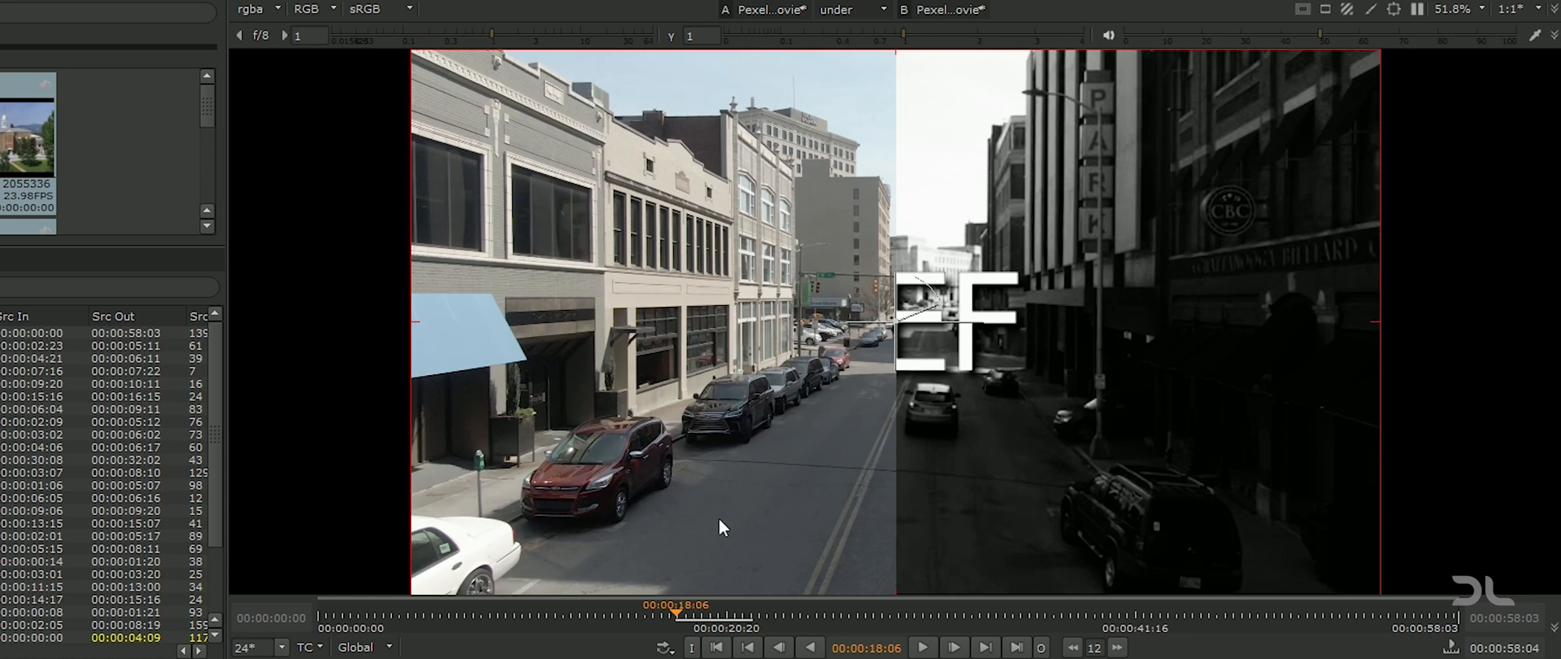
Step: Compare the conformed timeline with the reference media at several frames by moving the viewer's wipe across the image
{"action": "left_click_drag", "start_coordinate": [902, 319], "coordinate": [588, 425]}
{"action": "left_click_drag", "start_coordinate": [588, 425], "coordinate": [1216, 310]}
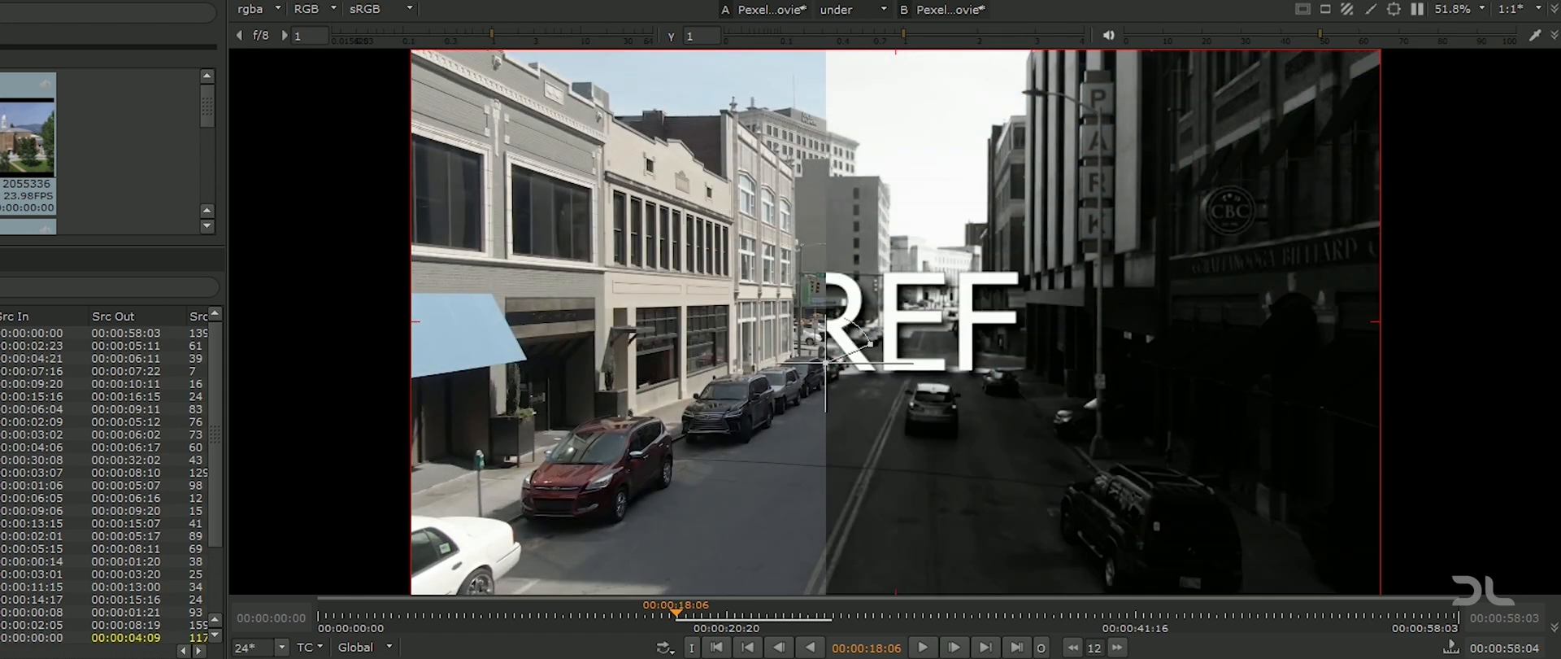
{"action": "left_click_drag", "start_coordinate": [676, 613], "coordinate": [630, 613]}
{"action": "left_click_drag", "start_coordinate": [826, 362], "coordinate": [1005, 407]}
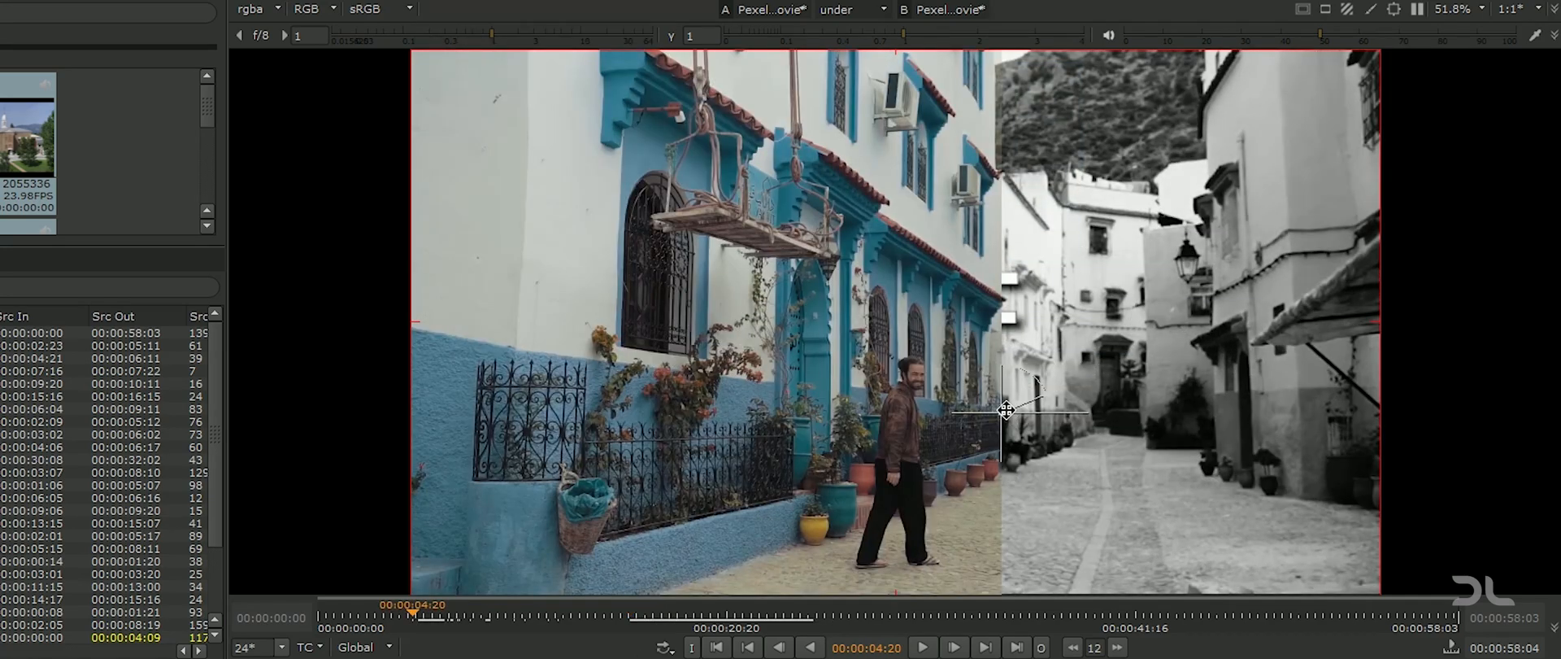
{"action": "left_click_drag", "start_coordinate": [1006, 410], "coordinate": [727, 351]}
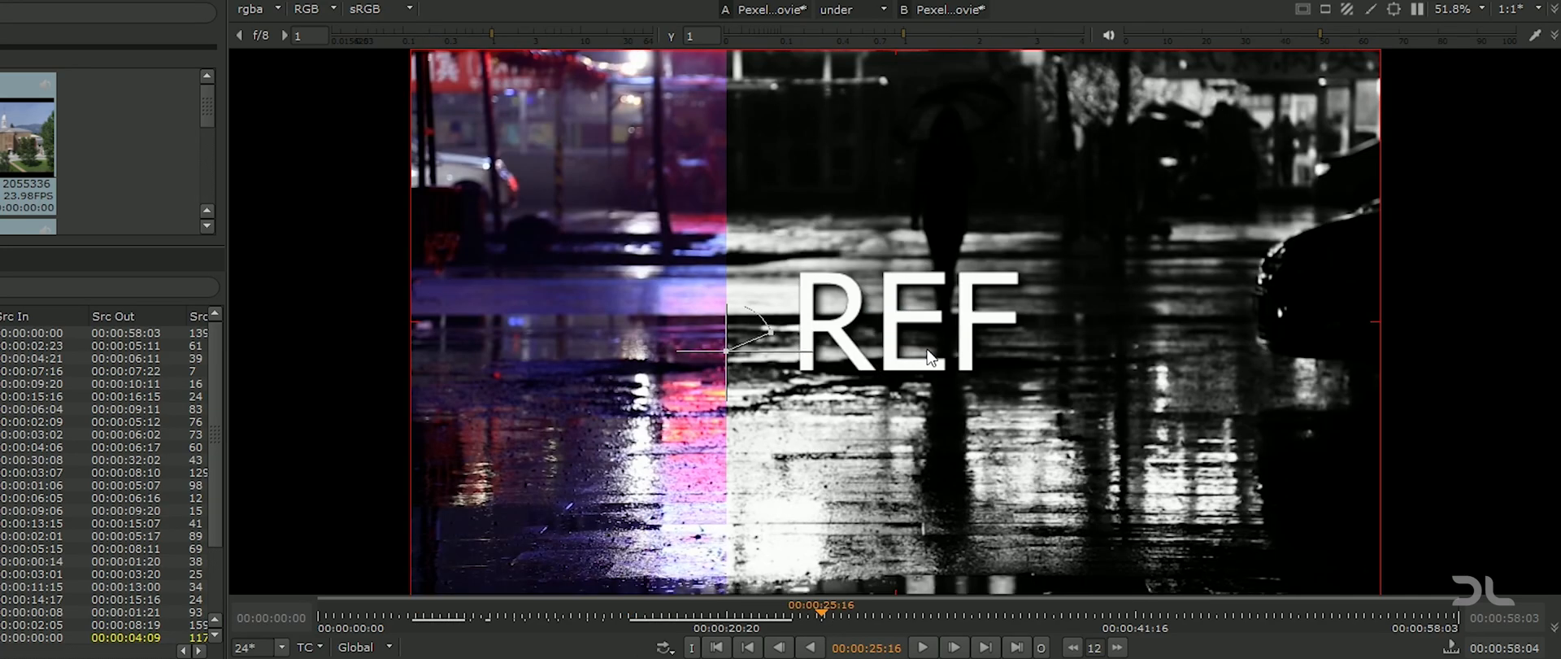
{"action": "left_click_drag", "start_coordinate": [728, 366], "coordinate": [1016, 328]}
{"action": "left_click", "coordinate": [919, 648]}
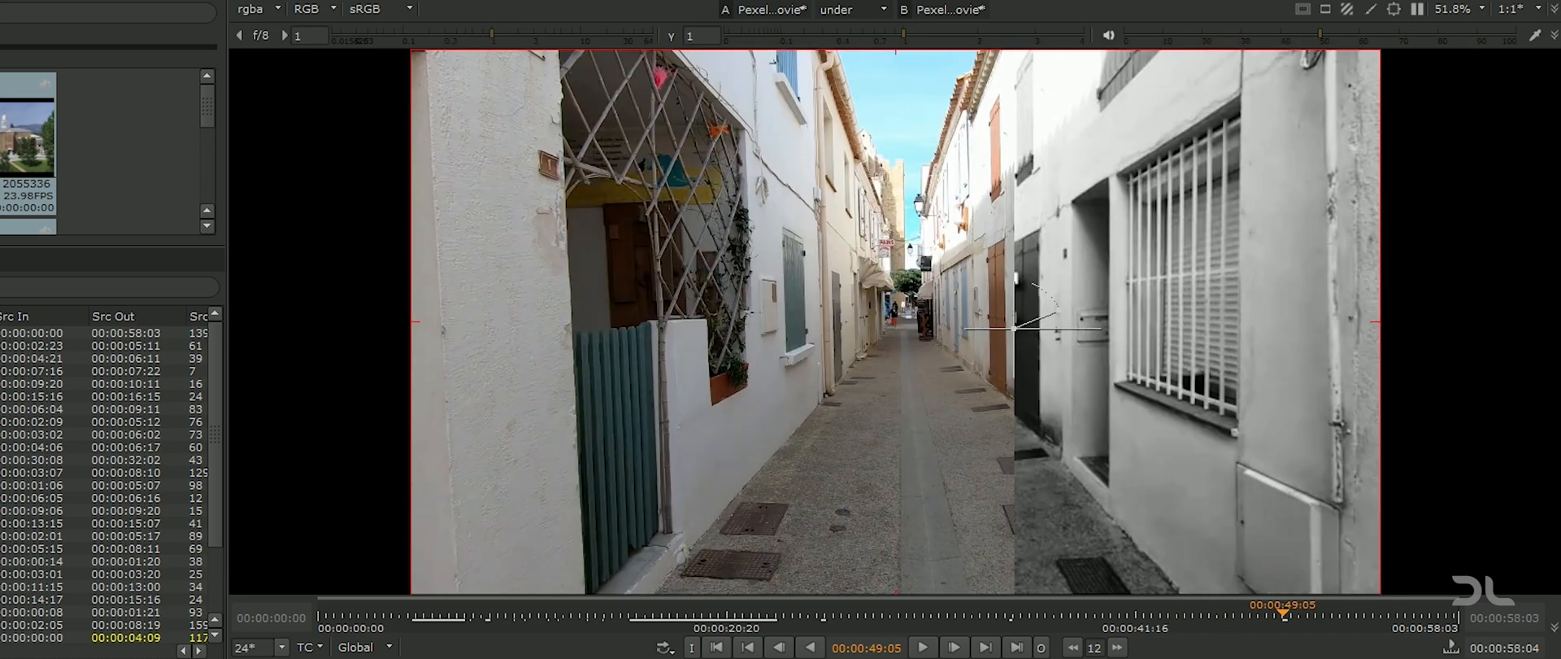
{"action": "left_click_drag", "start_coordinate": [1014, 329], "coordinate": [1078, 398]}
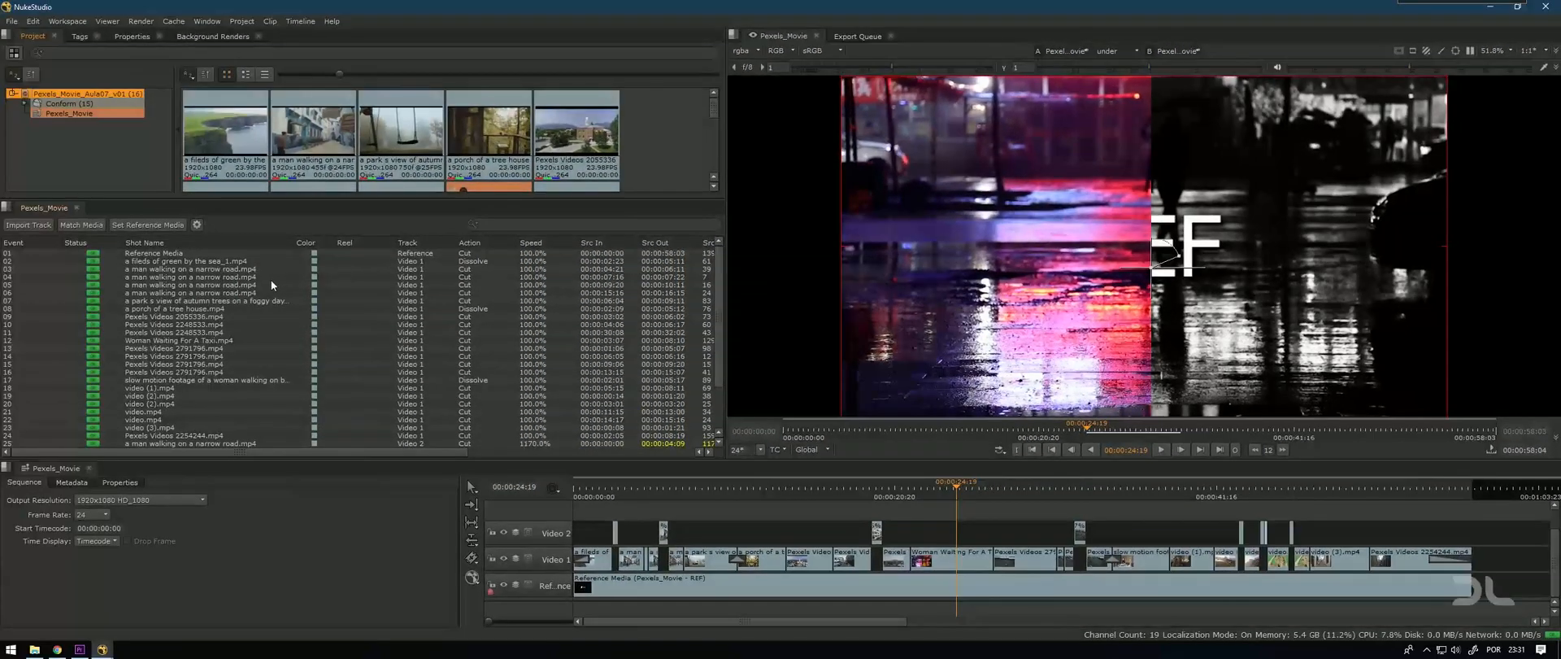
Step: Clear the sequence and the Conform bin from the project and import Pexels_Movie EDL 01.edl at a 23.98 frame rate
{"action": "left_click", "coordinate": [71, 113]}
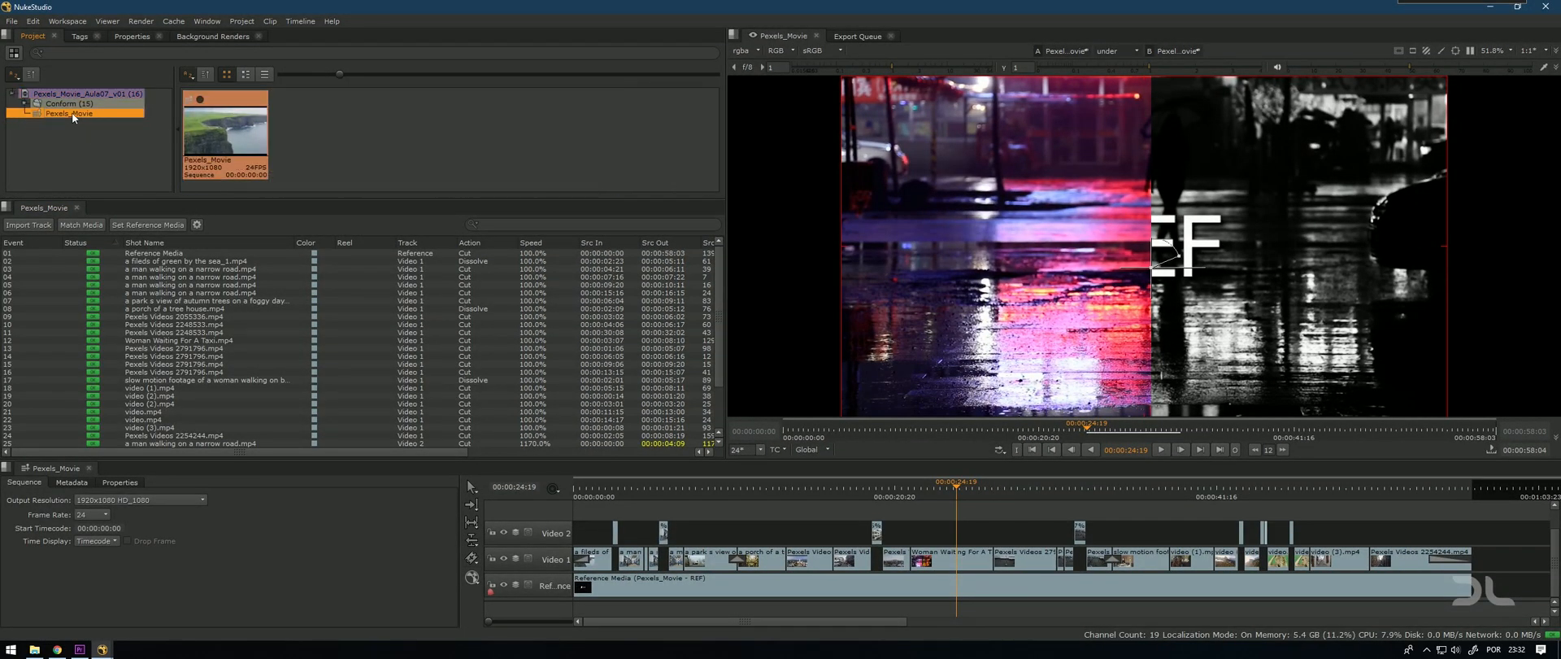
{"action": "key", "text": "Delete"}
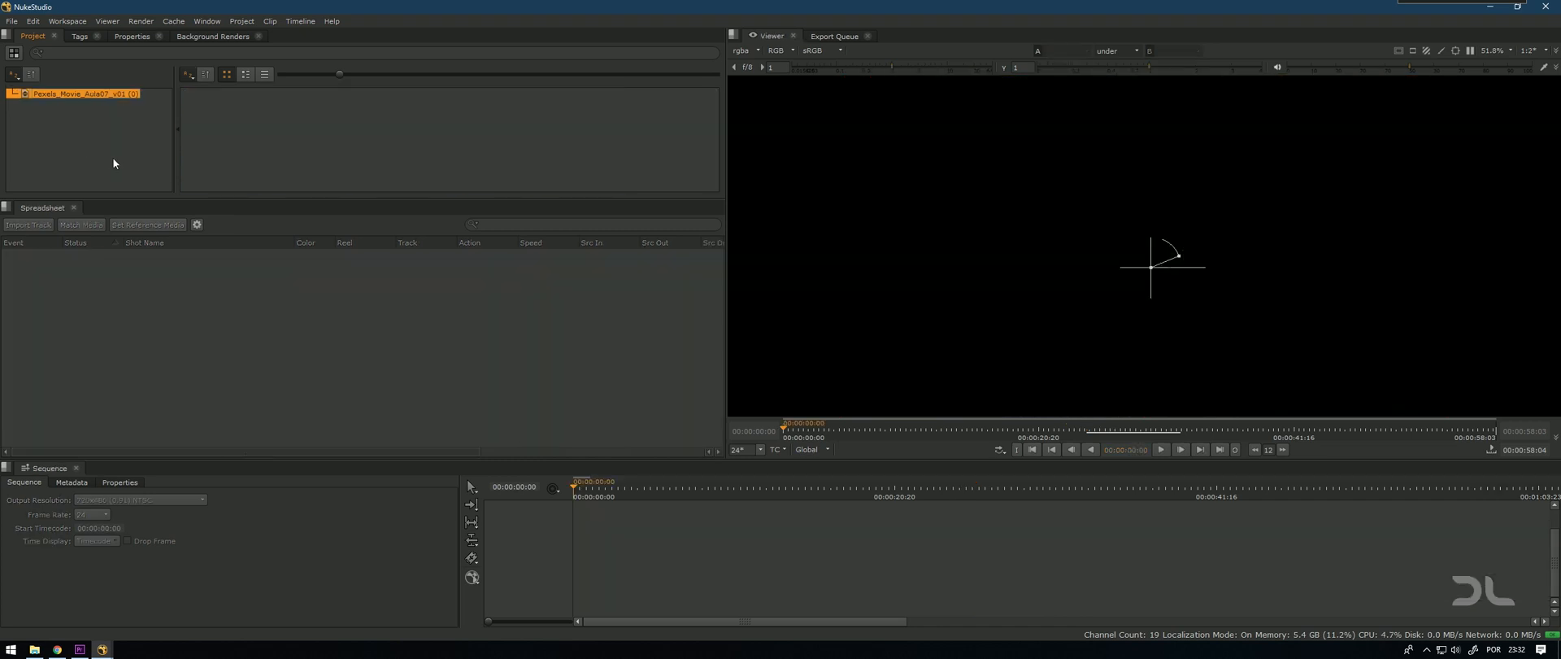
{"action": "right_click", "coordinate": [74, 116]}
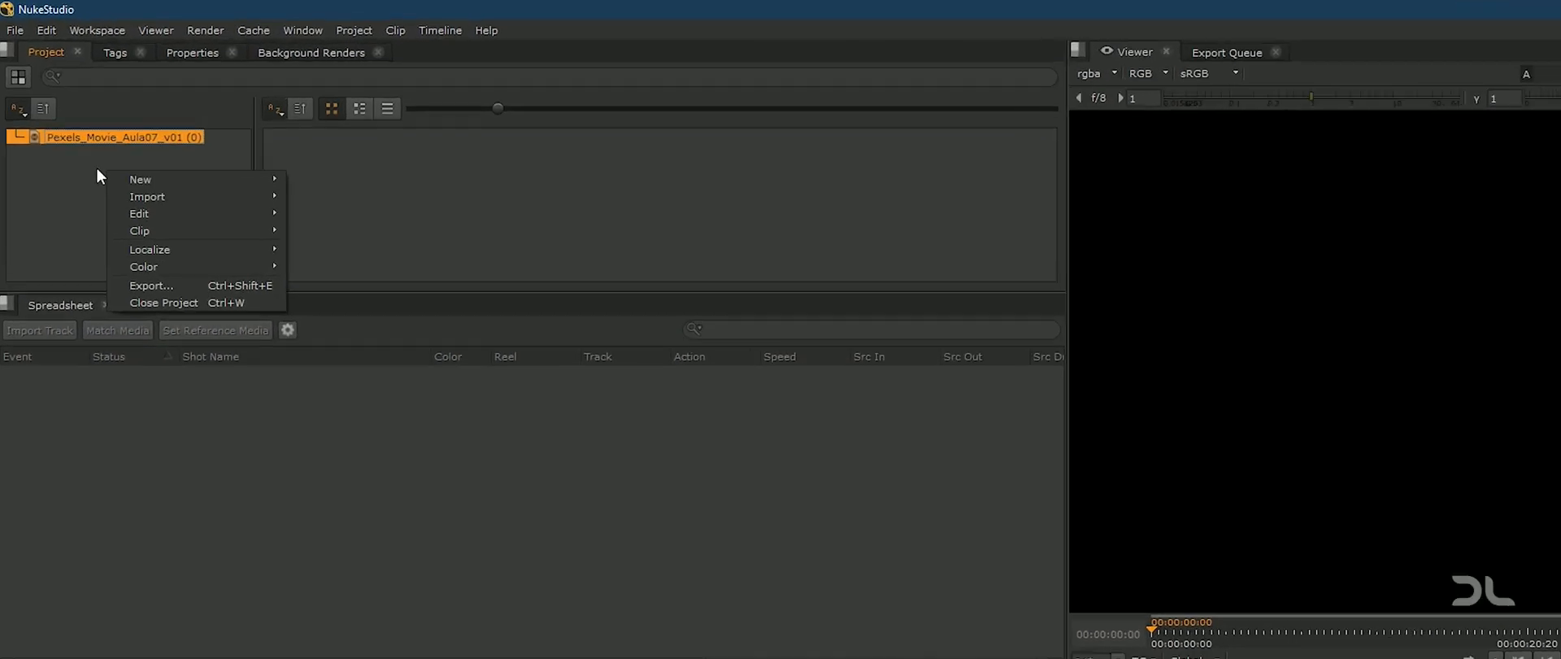
{"action": "mouse_move", "coordinate": [122, 128]}
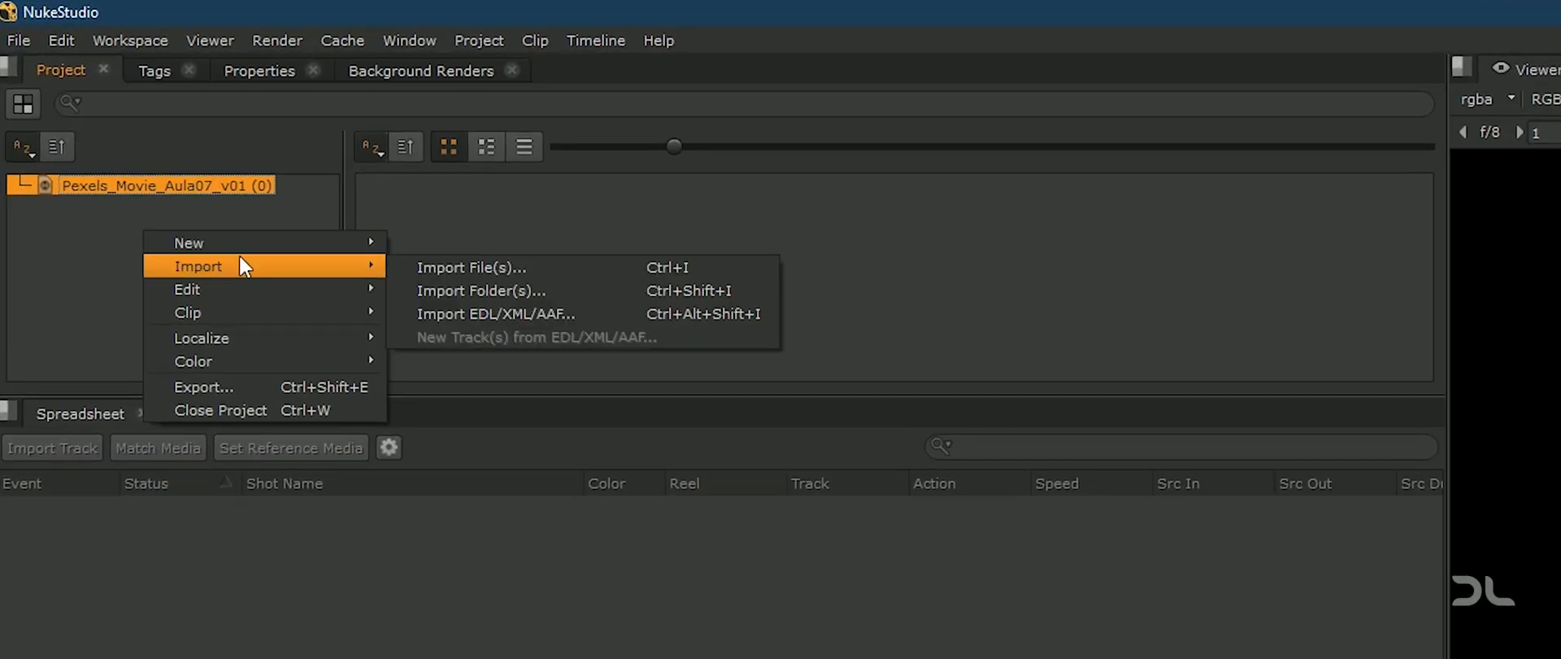
{"action": "left_click", "coordinate": [553, 315]}
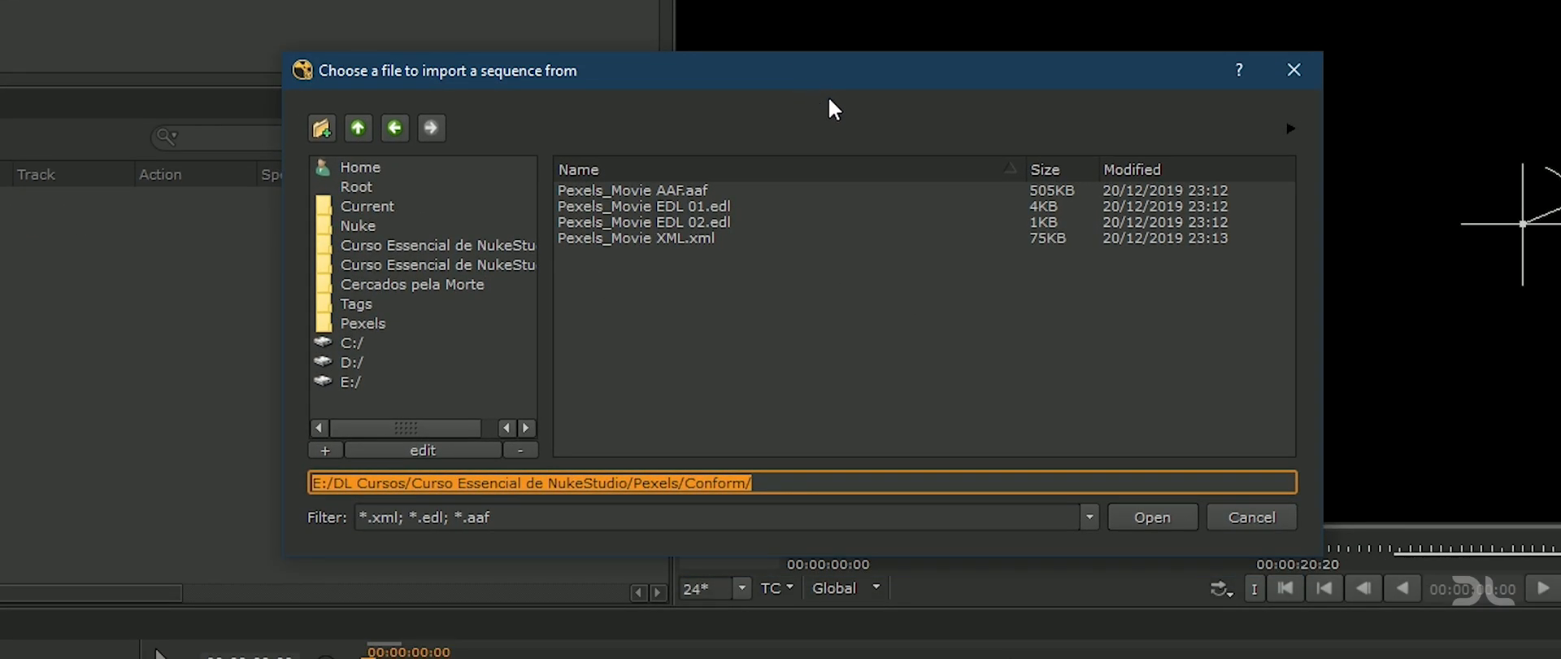
{"action": "left_click", "coordinate": [742, 204]}
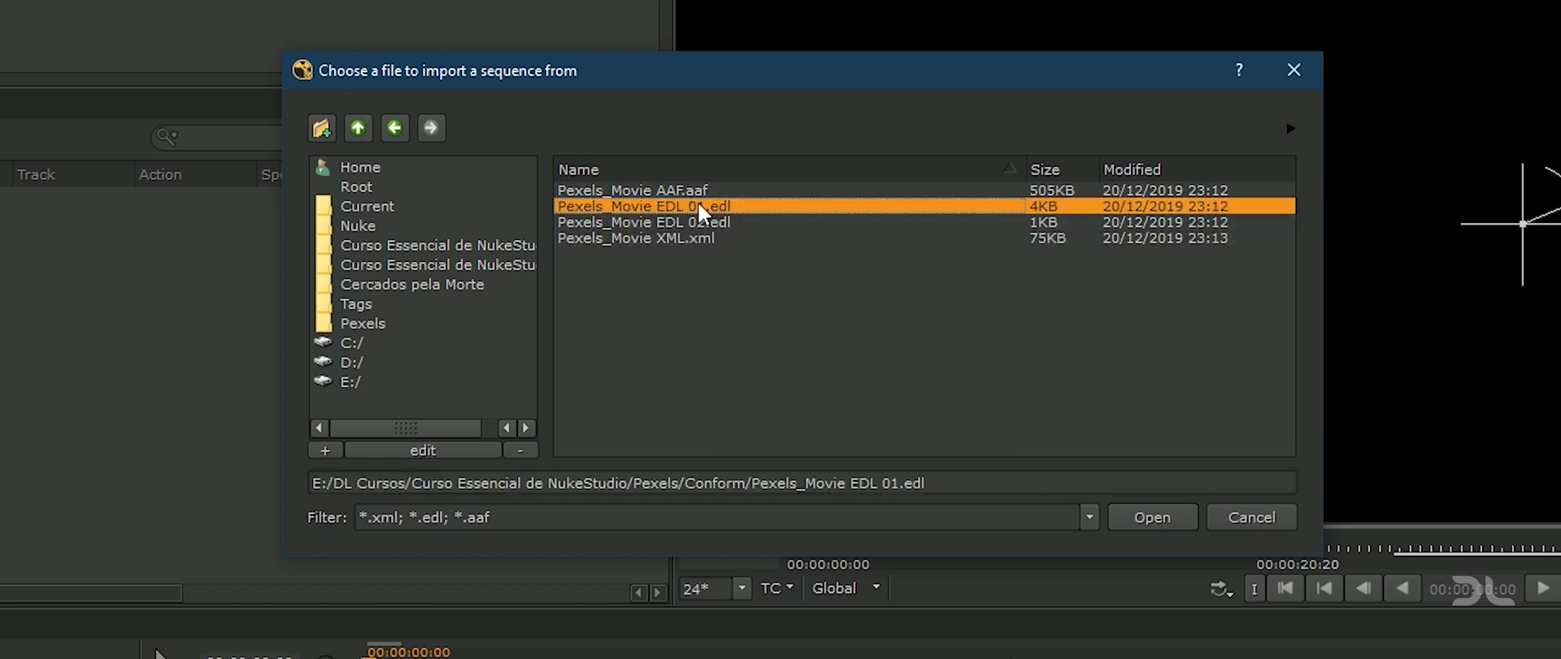
{"action": "left_click", "coordinate": [1147, 515]}
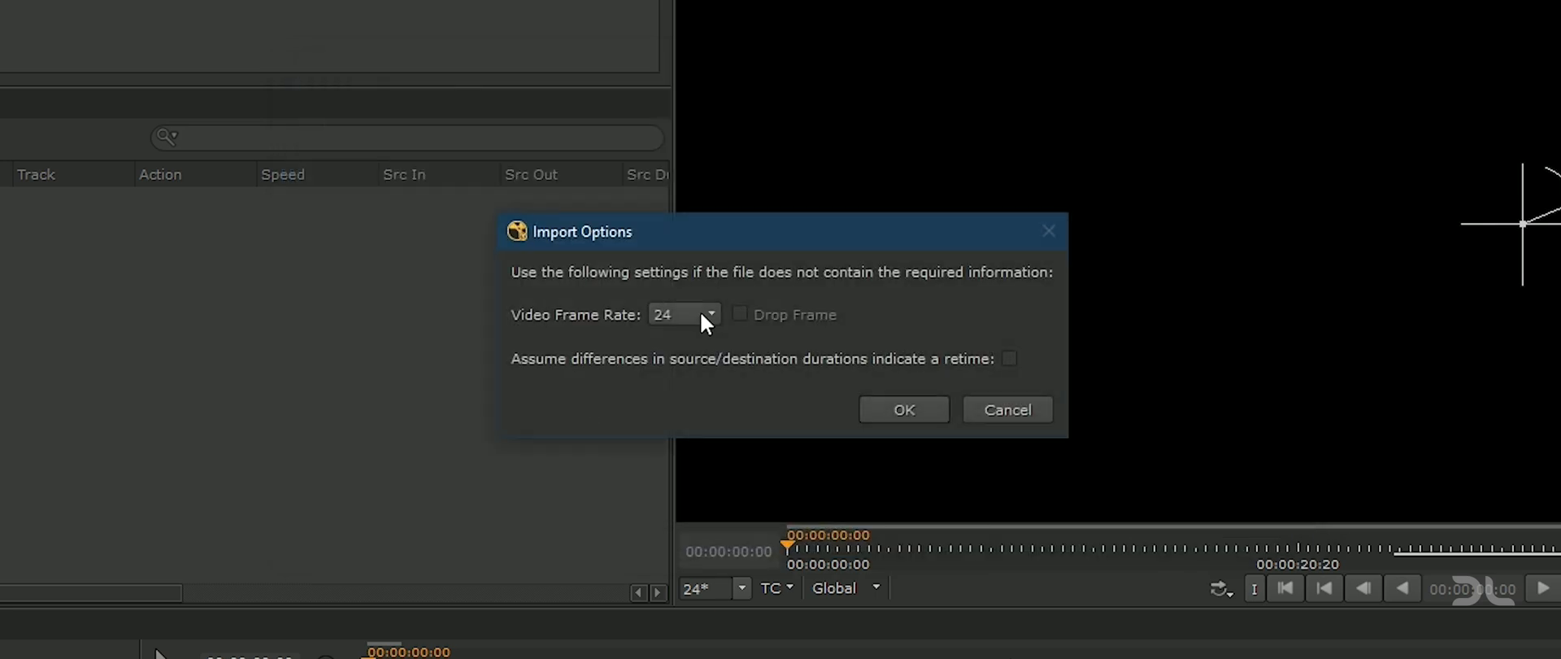
{"action": "left_click", "coordinate": [700, 314]}
{"action": "left_click", "coordinate": [717, 285]}
{"action": "left_click", "coordinate": [904, 406]}
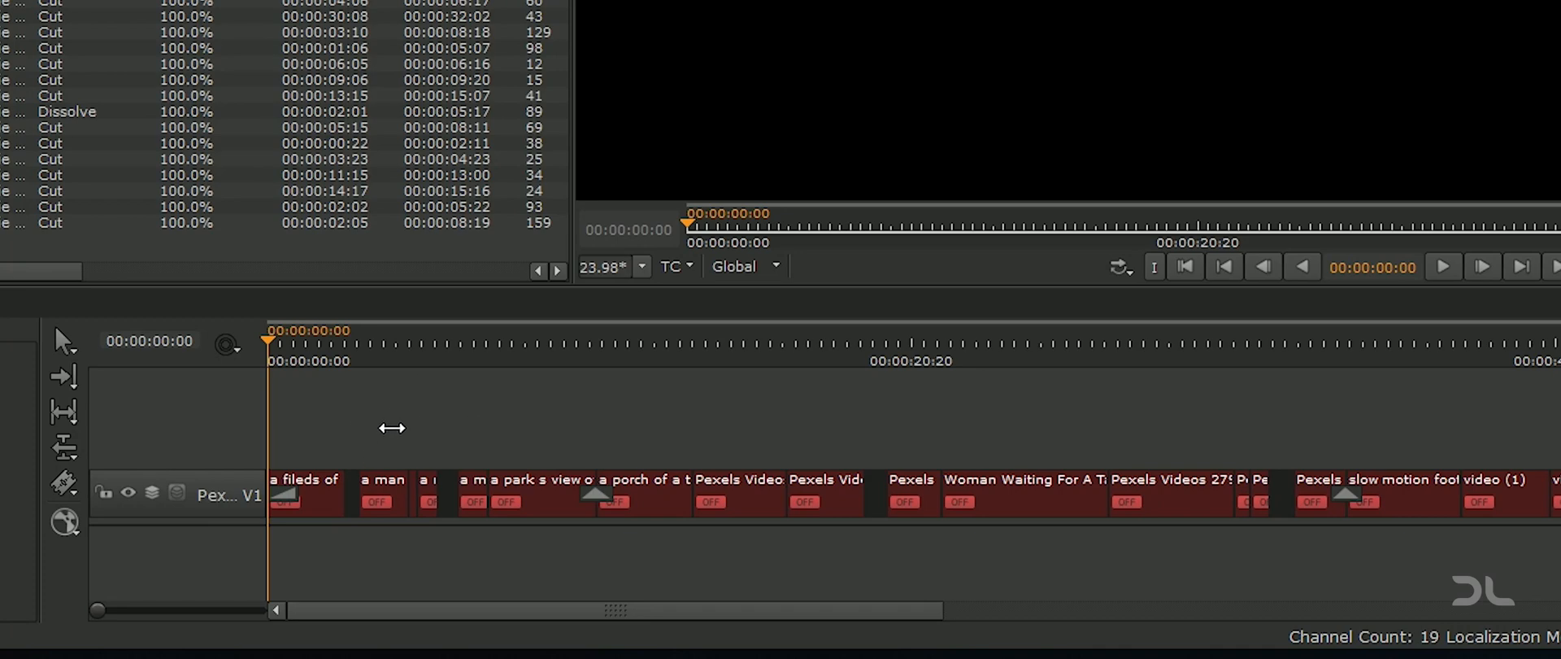
Step: Add a second video track to the timeline from Pexels_Movie EDL 02.edl and scrub through the opening clips
{"action": "right_click", "coordinate": [388, 428]}
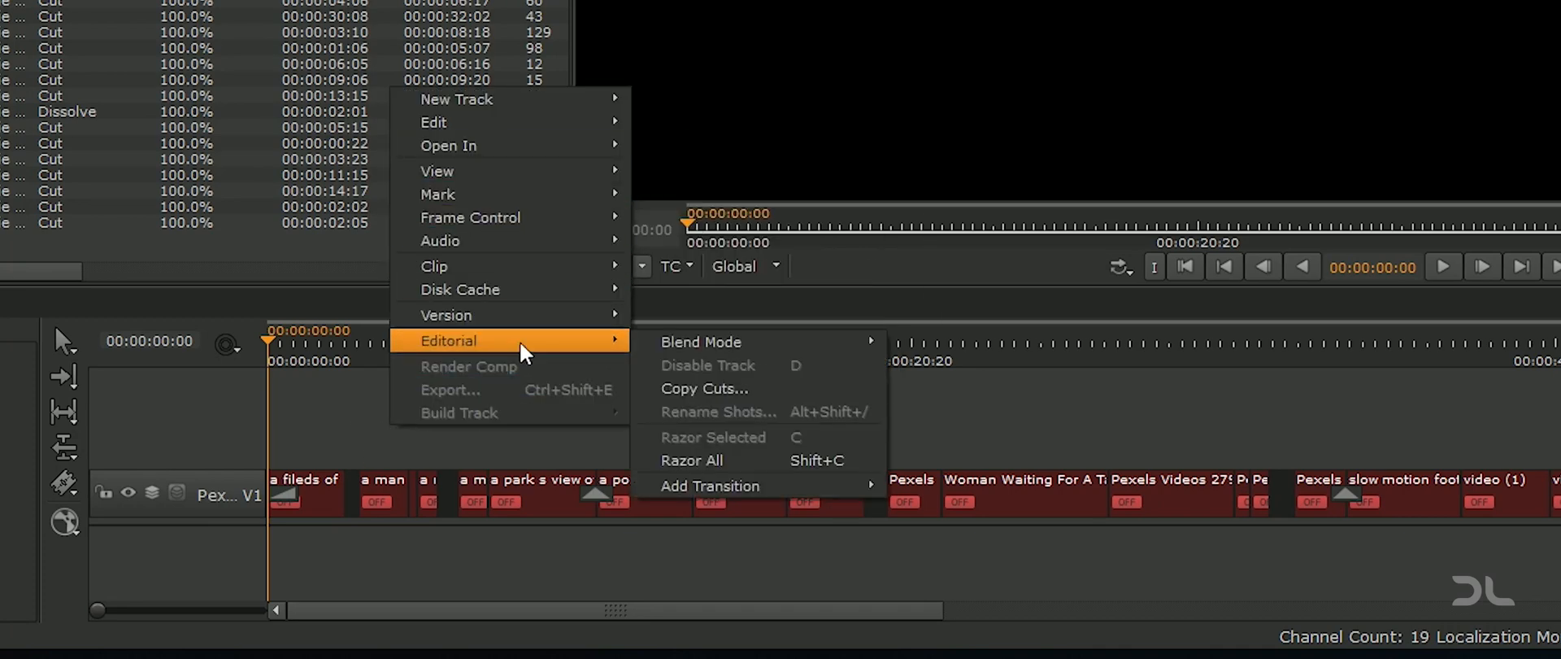
{"action": "mouse_move", "coordinate": [530, 173]}
{"action": "mouse_move", "coordinate": [569, 98]}
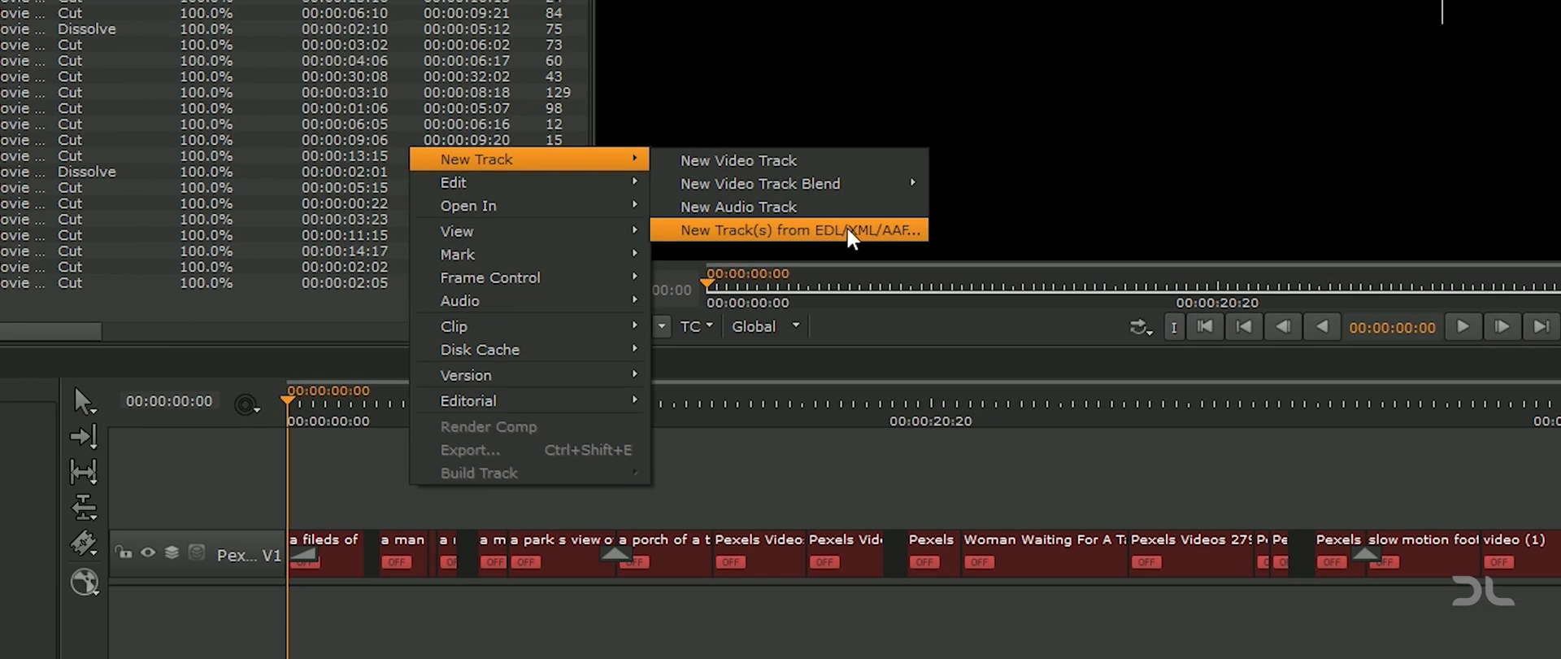
{"action": "left_click", "coordinate": [841, 178]}
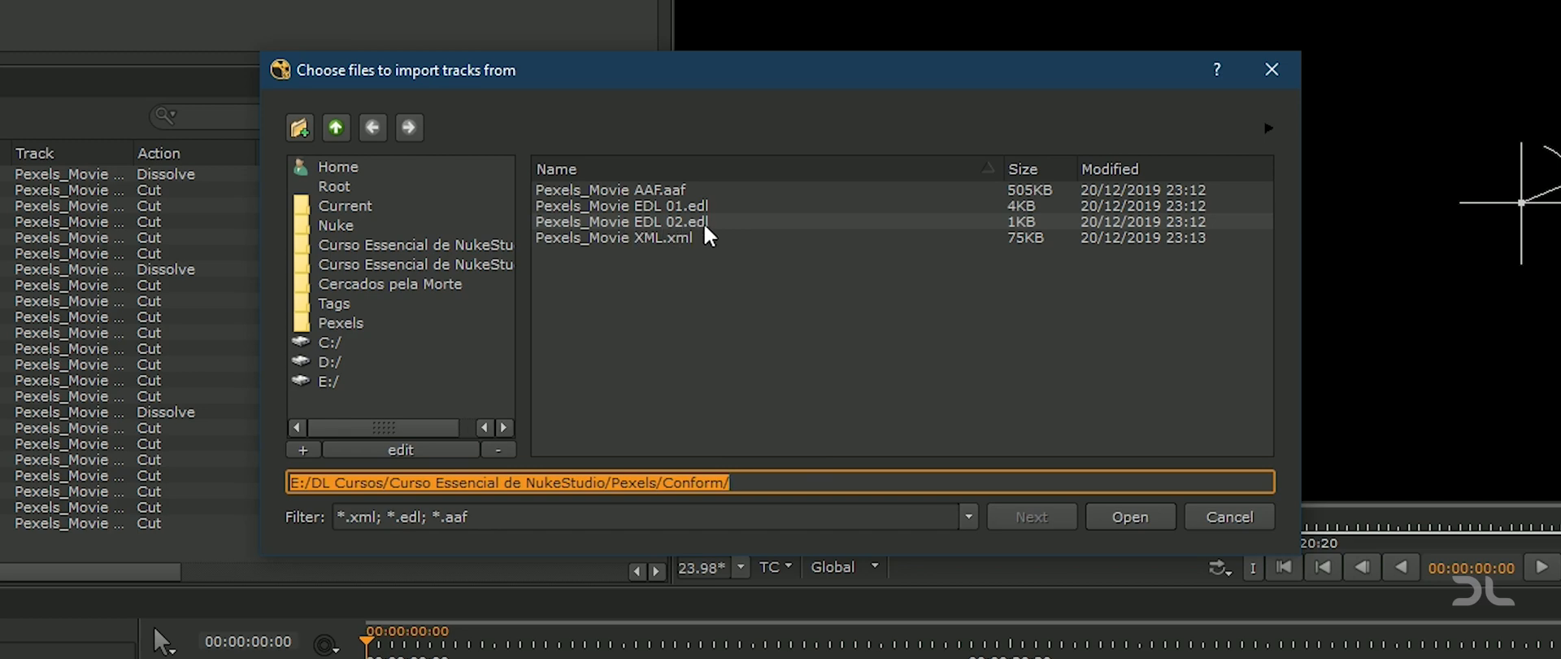
{"action": "left_click", "coordinate": [704, 222]}
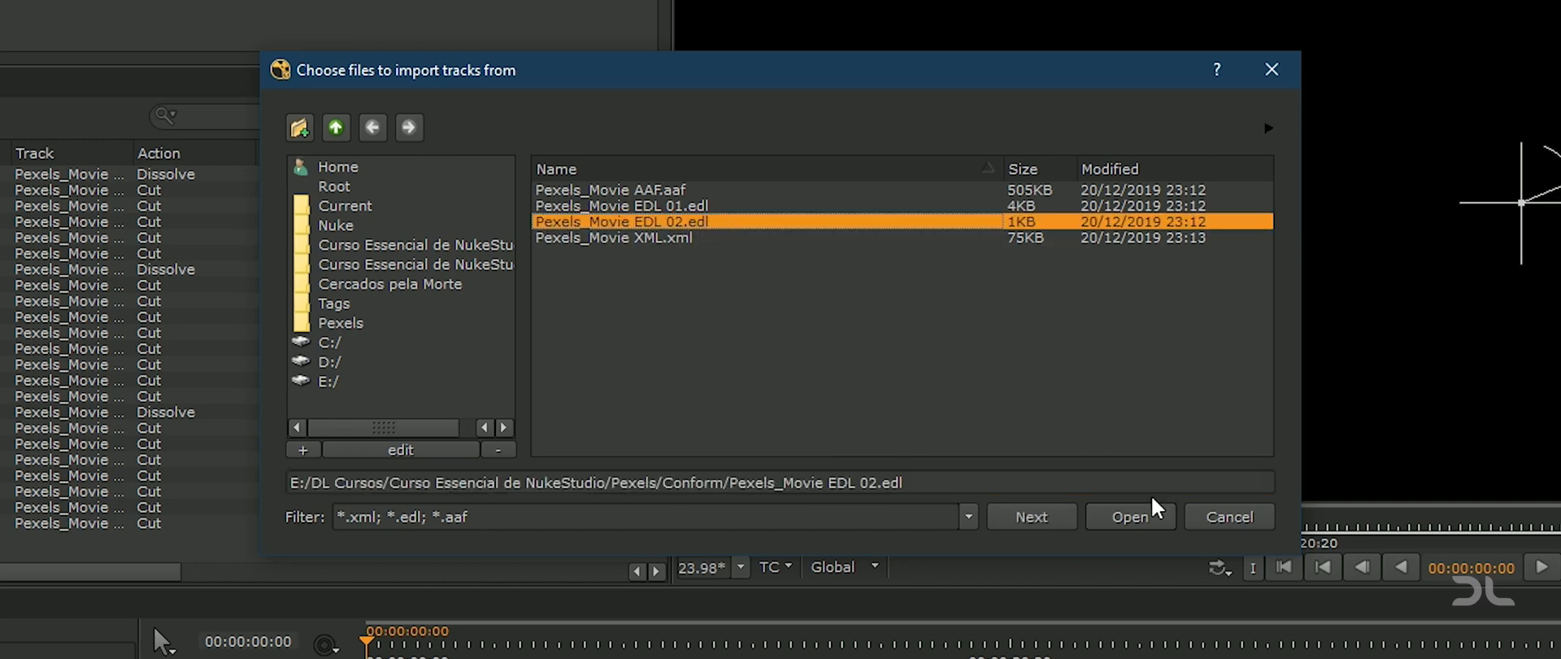
{"action": "left_click", "coordinate": [1135, 517]}
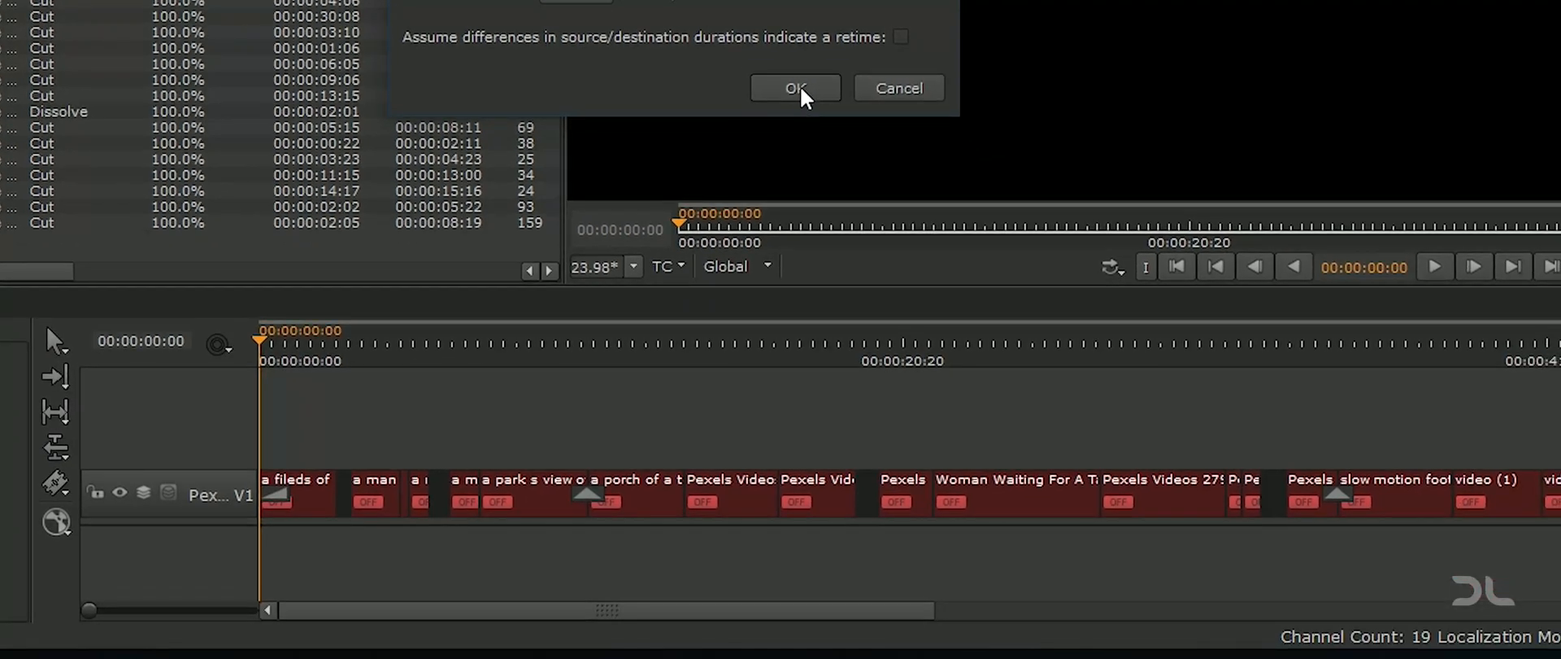
{"action": "left_click", "coordinate": [797, 89]}
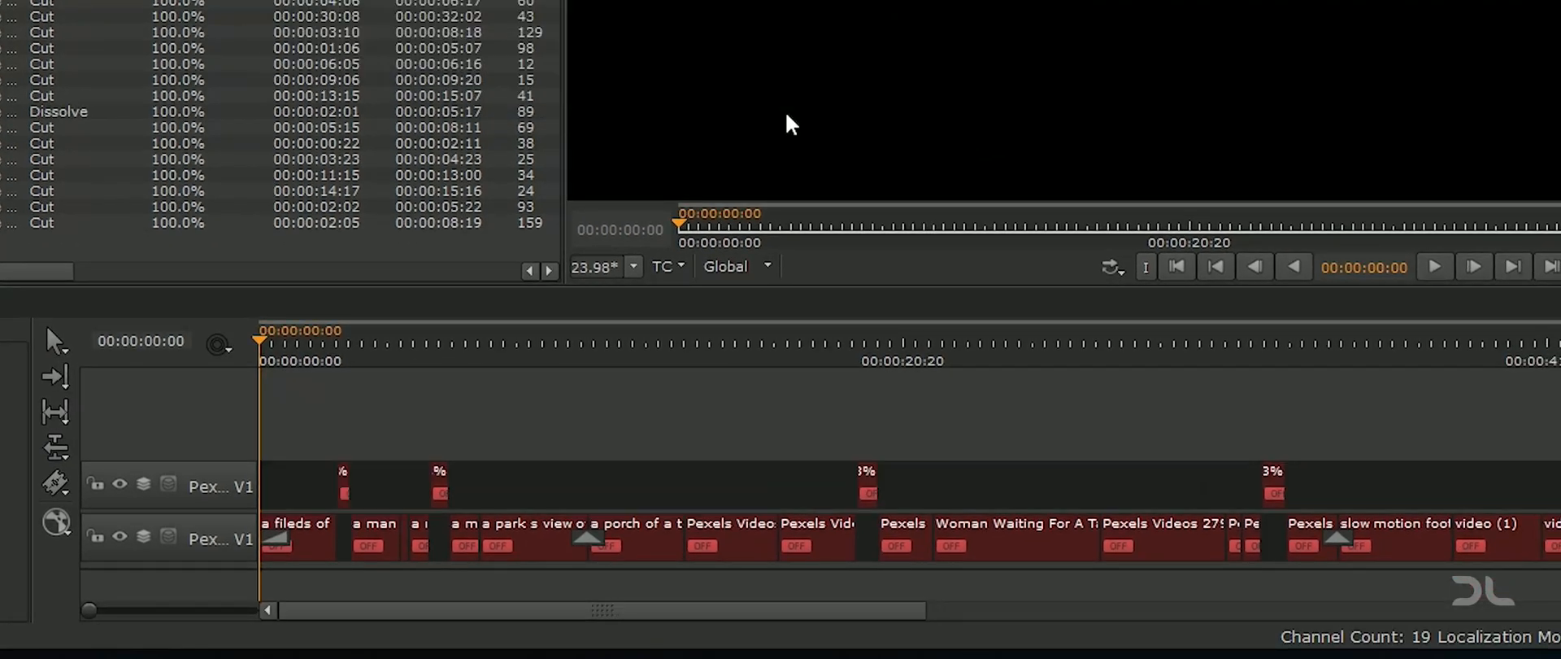
{"action": "scroll", "coordinate": [406, 501], "scroll_direction": "up", "scroll_amount": 8}
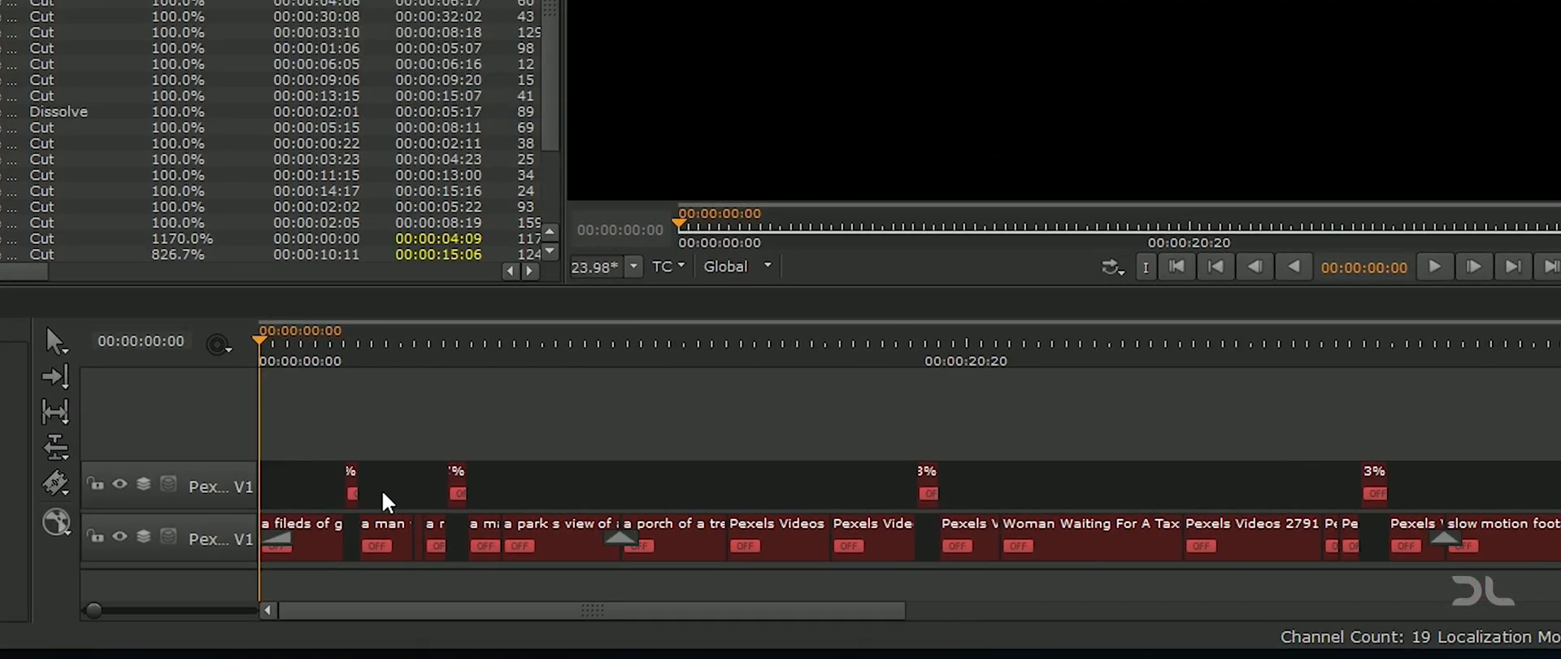
{"action": "left_click", "coordinate": [344, 355]}
{"action": "left_click_drag", "start_coordinate": [357, 366], "coordinate": [638, 362]}
{"action": "scroll", "coordinate": [638, 452], "scroll_direction": "down", "scroll_amount": 1}
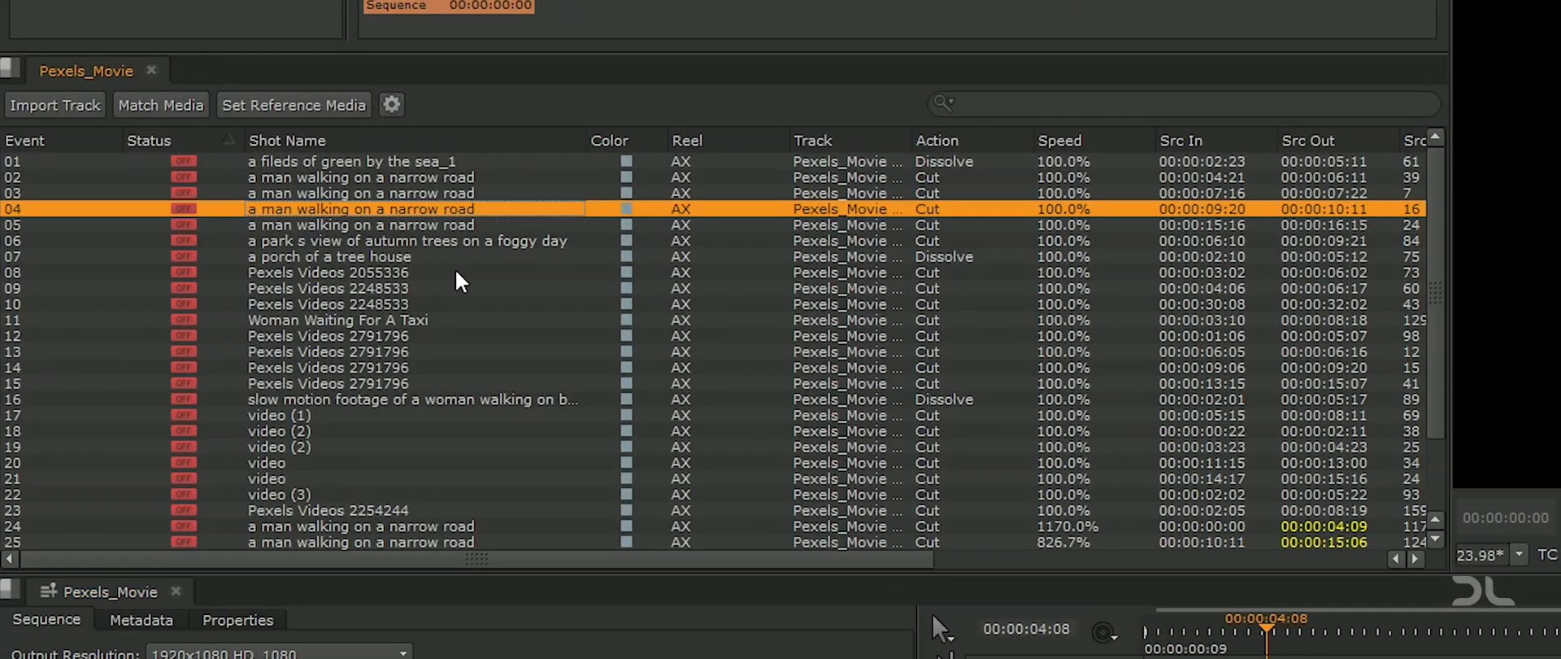
Step: Match media for all shots using the Footages/HQ folder, and turn off the wipe in the viewer
{"action": "key", "text": "ctrl+a"}
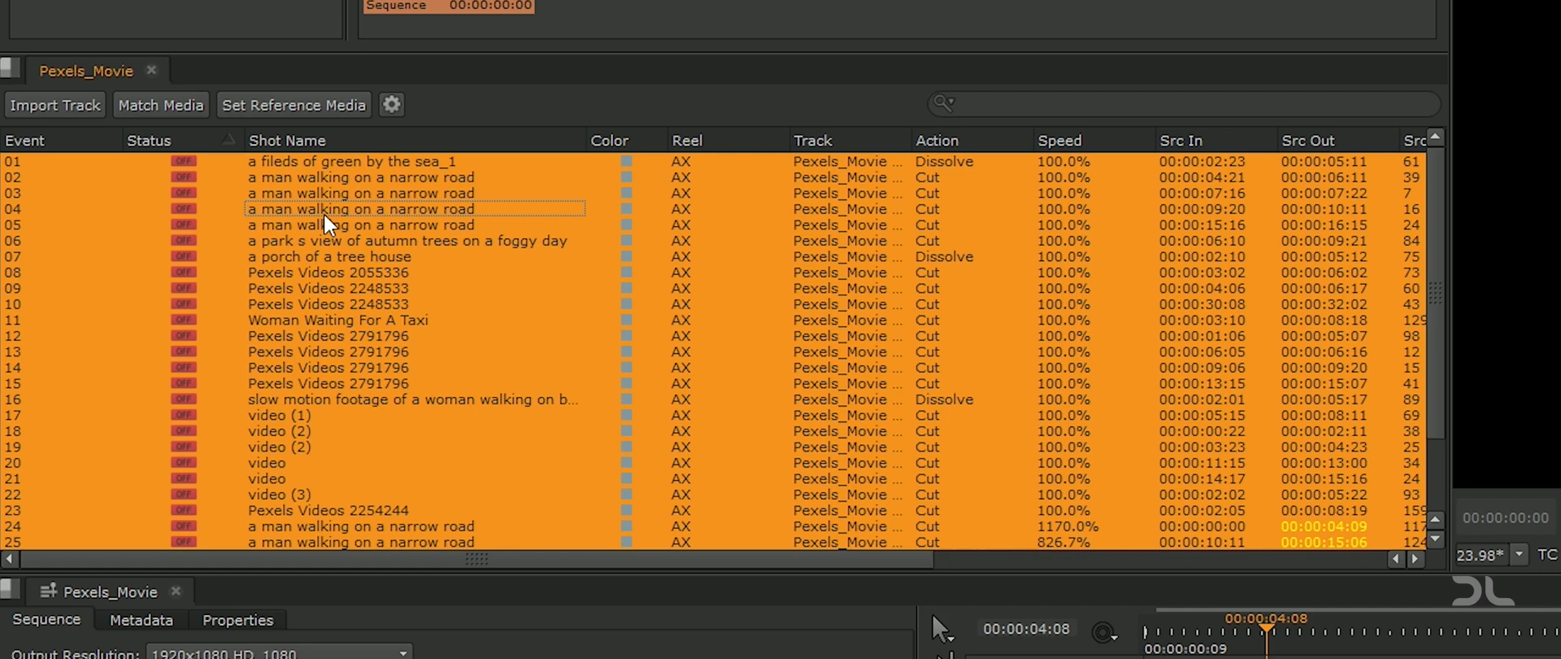
{"action": "left_click", "coordinate": [174, 105]}
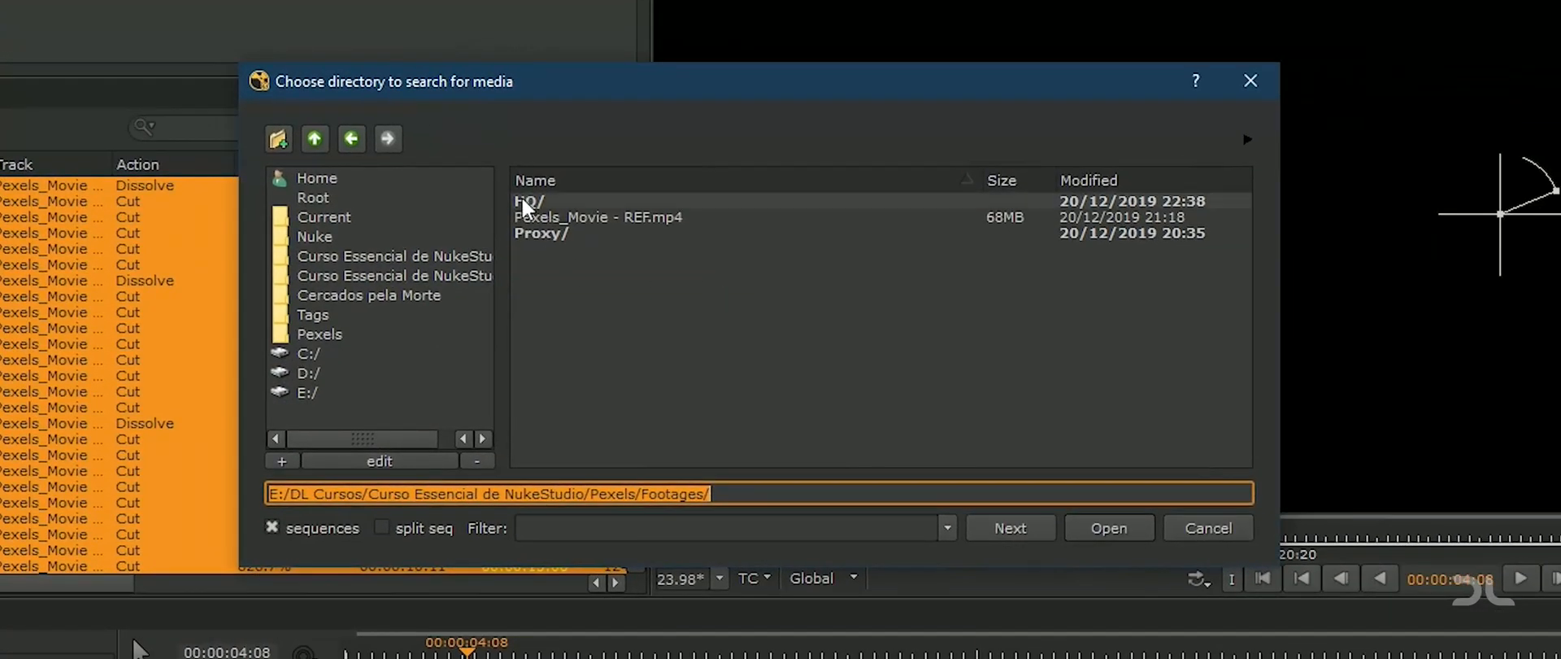
{"action": "double_click", "coordinate": [543, 200]}
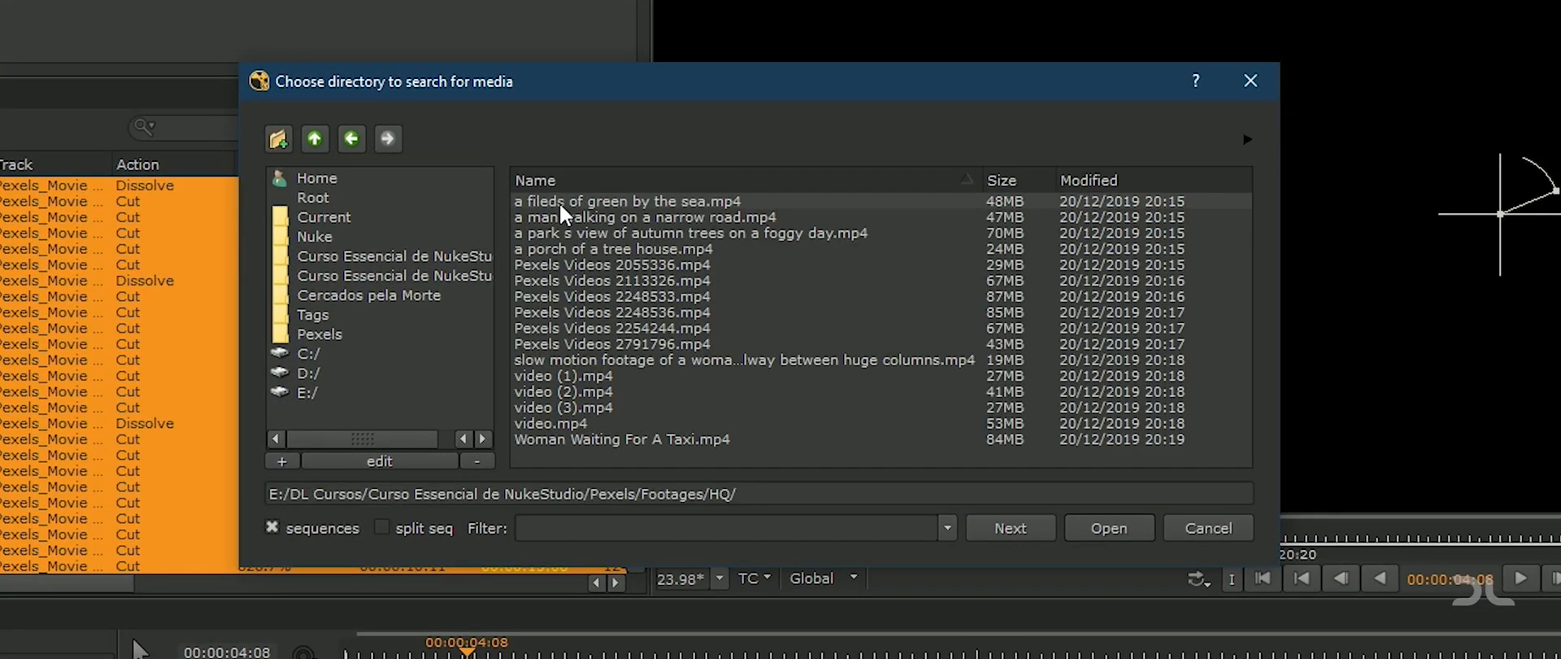
{"action": "left_click", "coordinate": [1108, 526]}
{"action": "left_click", "coordinate": [801, 511]}
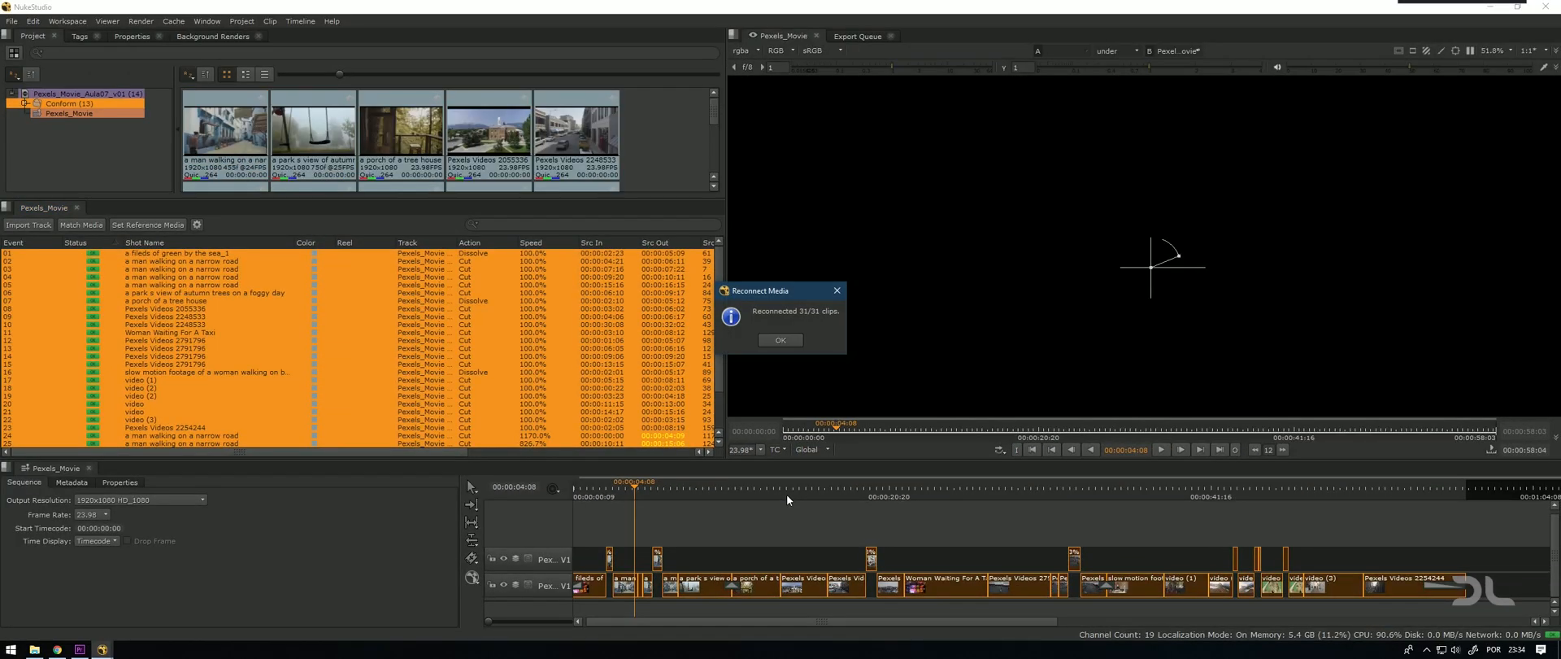
{"action": "left_click", "coordinate": [785, 343]}
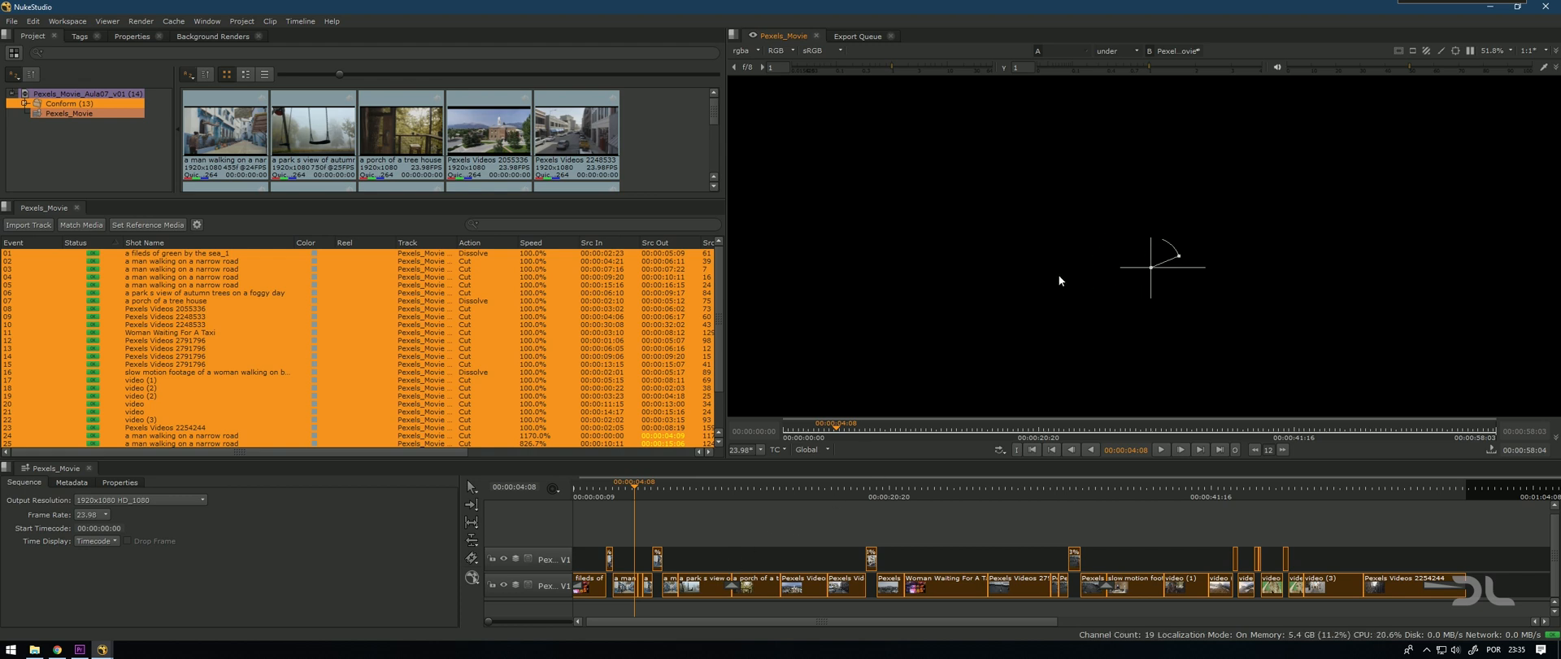
{"action": "key", "text": "w"}
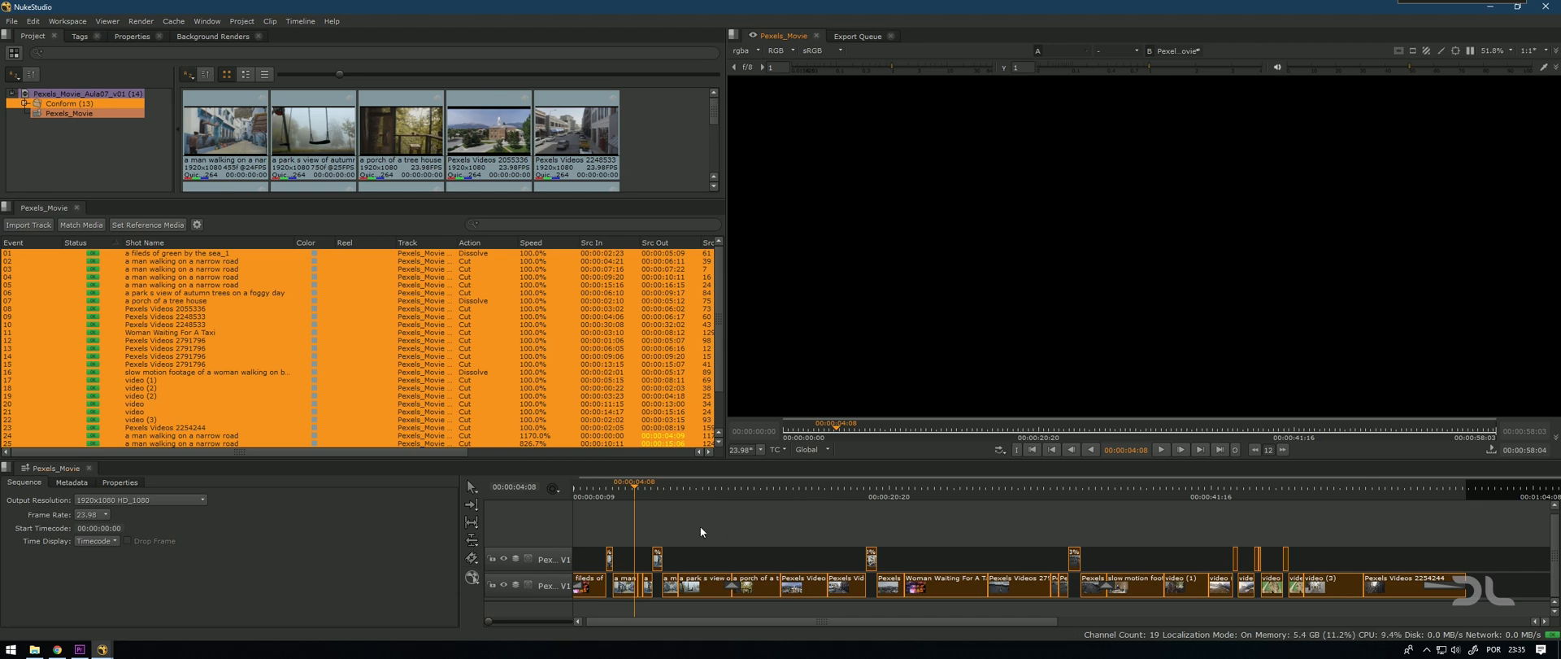
{"action": "left_click", "coordinate": [678, 519]}
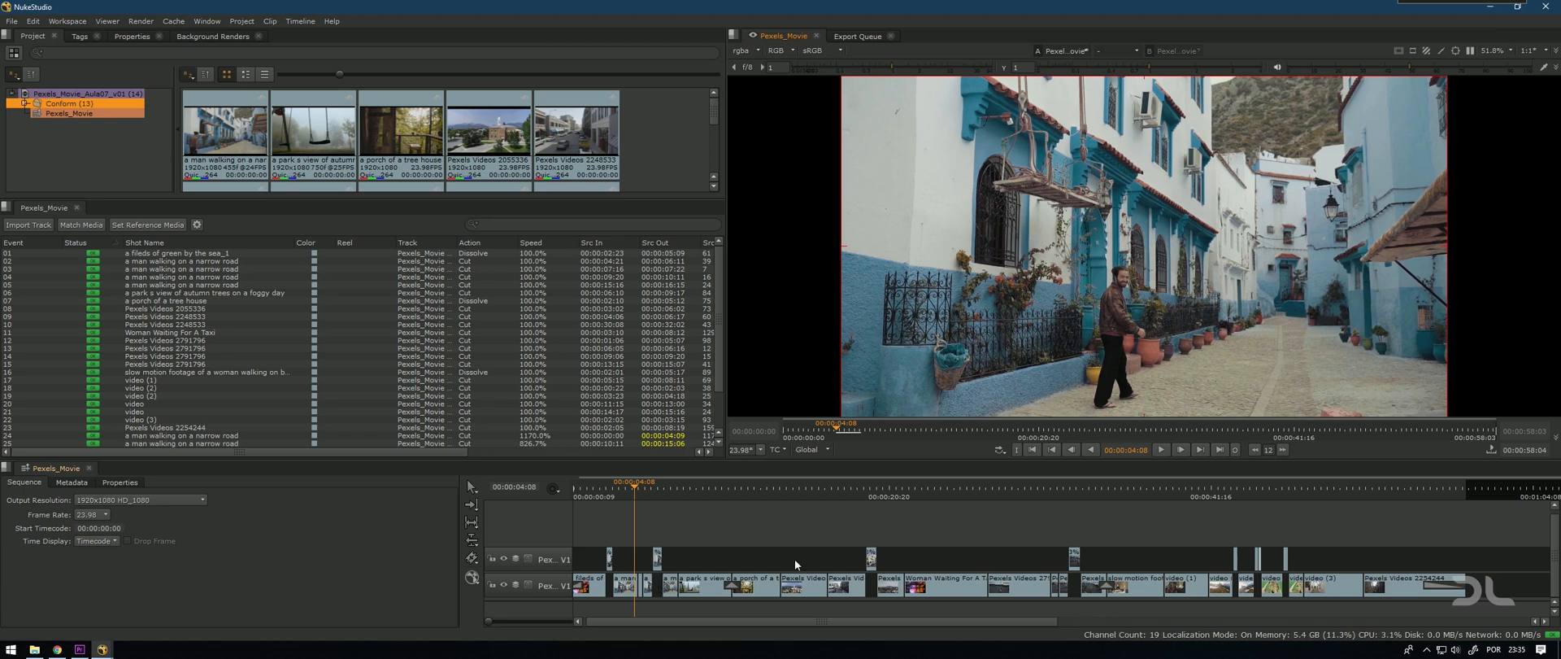
Step: Delete the Pexels_Movie sequence and the Conform bin, and import the sequence from Pexels_Movie XML.xml
{"action": "left_click", "coordinate": [78, 113]}
{"action": "left_click", "coordinate": [80, 102], "text": "ctrl"}
{"action": "key", "text": "Delete"}
{"action": "right_click", "coordinate": [75, 124]}
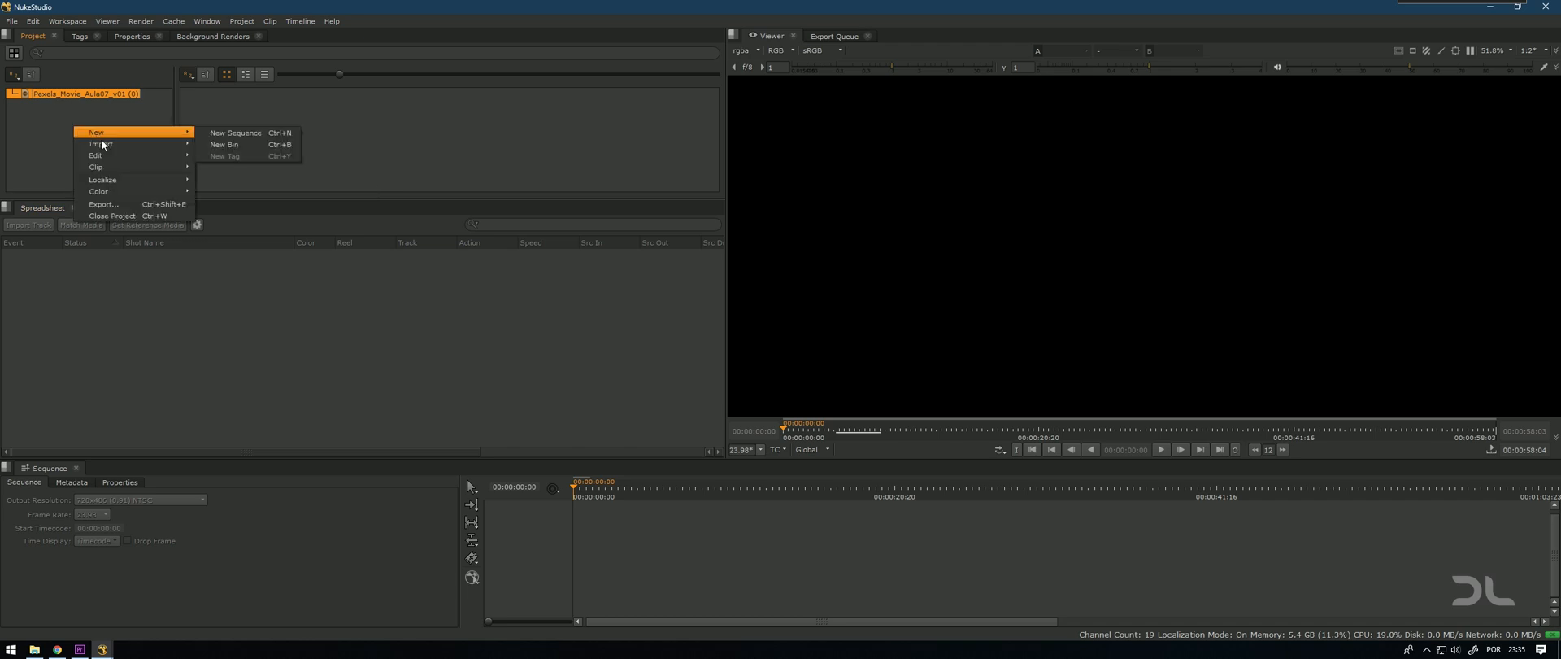
{"action": "mouse_move", "coordinate": [122, 132]}
{"action": "left_click", "coordinate": [269, 166]}
{"action": "left_click", "coordinate": [749, 284]}
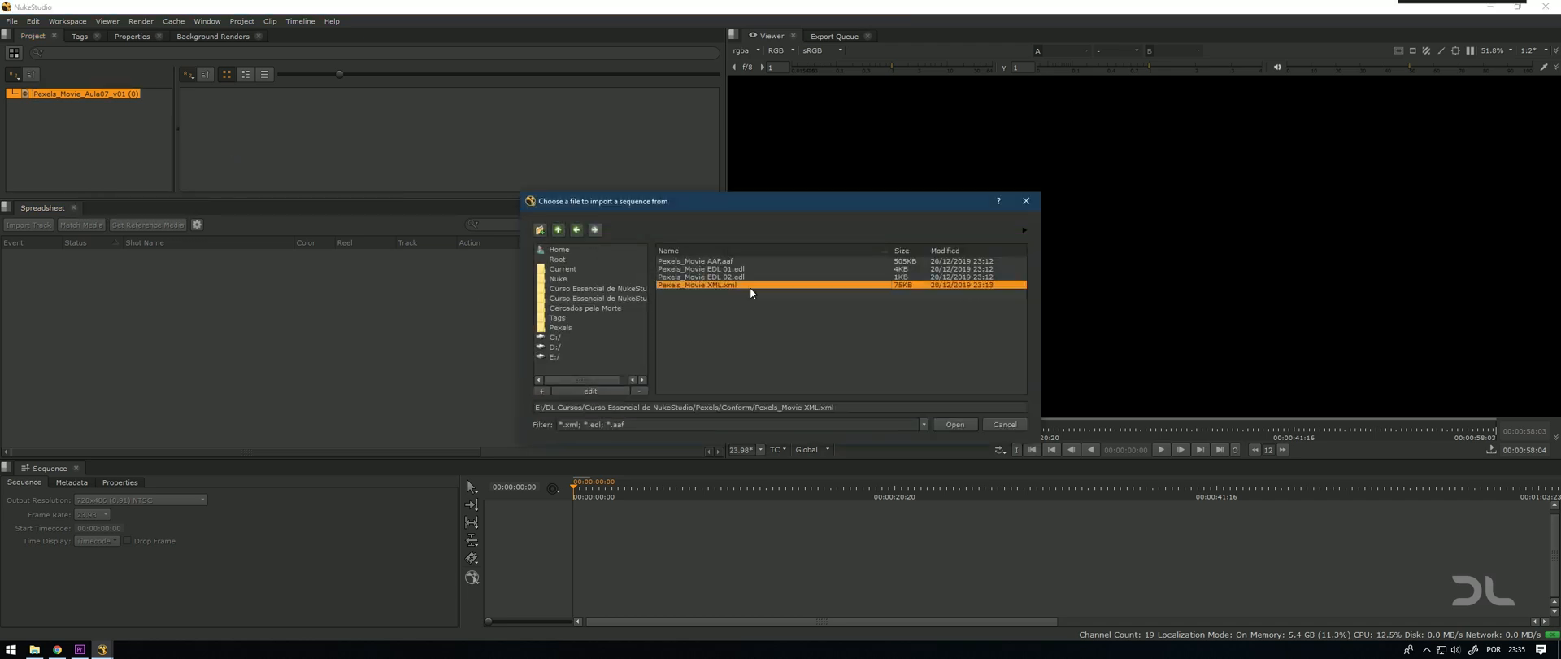
{"action": "left_click", "coordinate": [957, 423]}
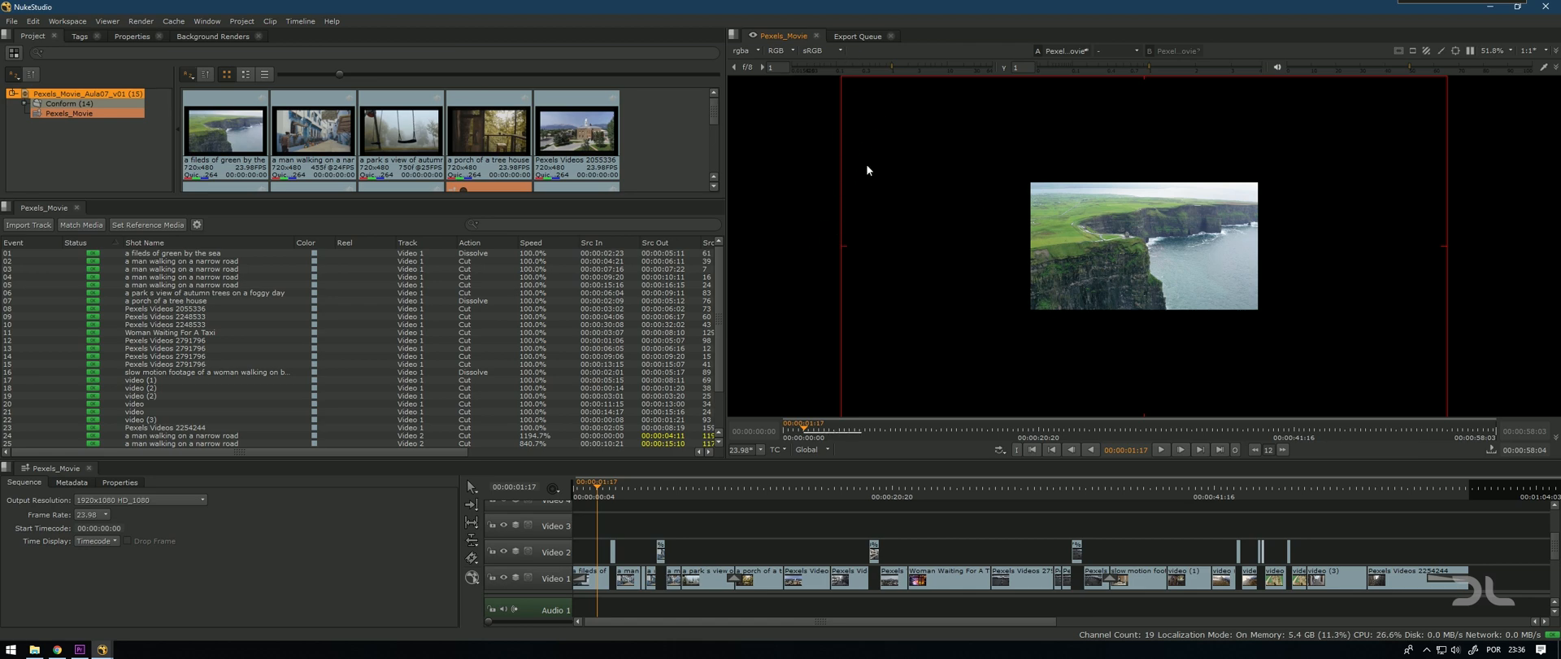
Step: Delete the Conform bin together with the clips used in the Pexels_Movie sequence
{"action": "left_click", "coordinate": [75, 106]}
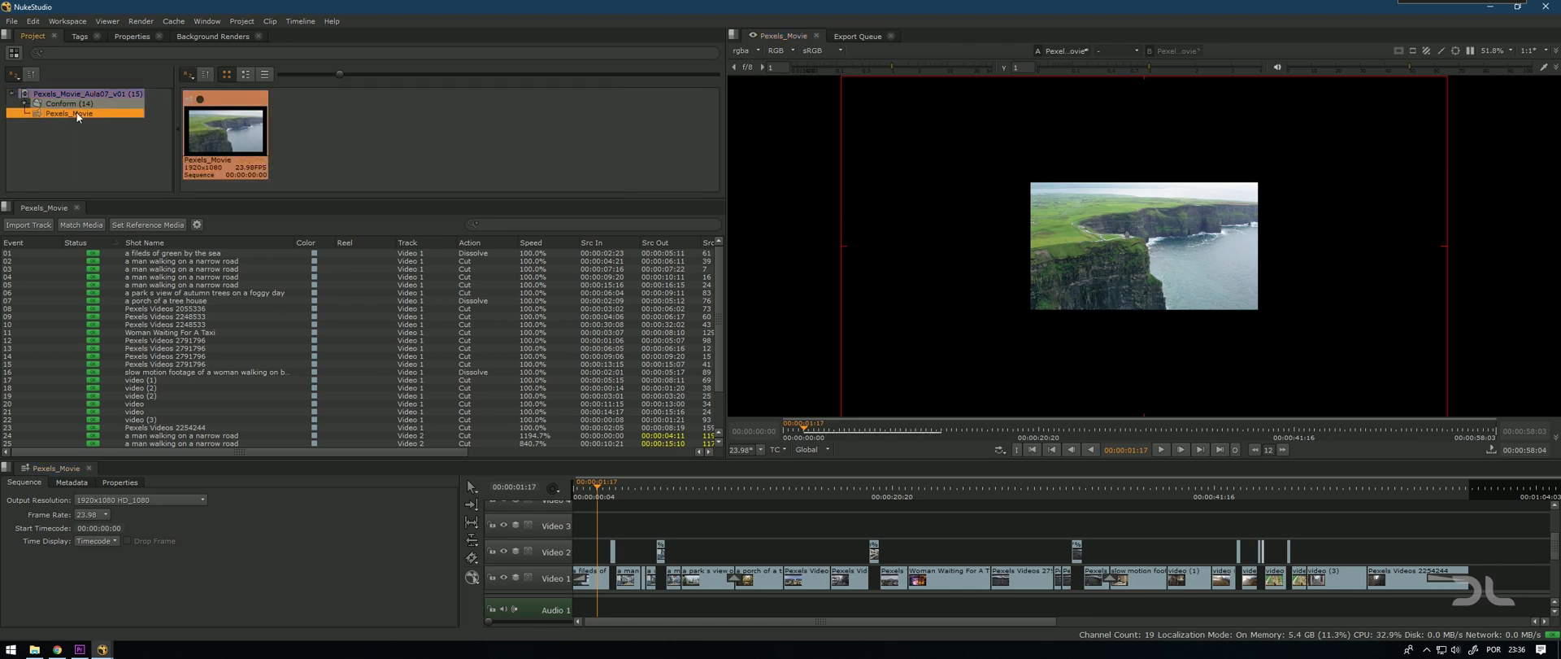
{"action": "key", "text": "Delete"}
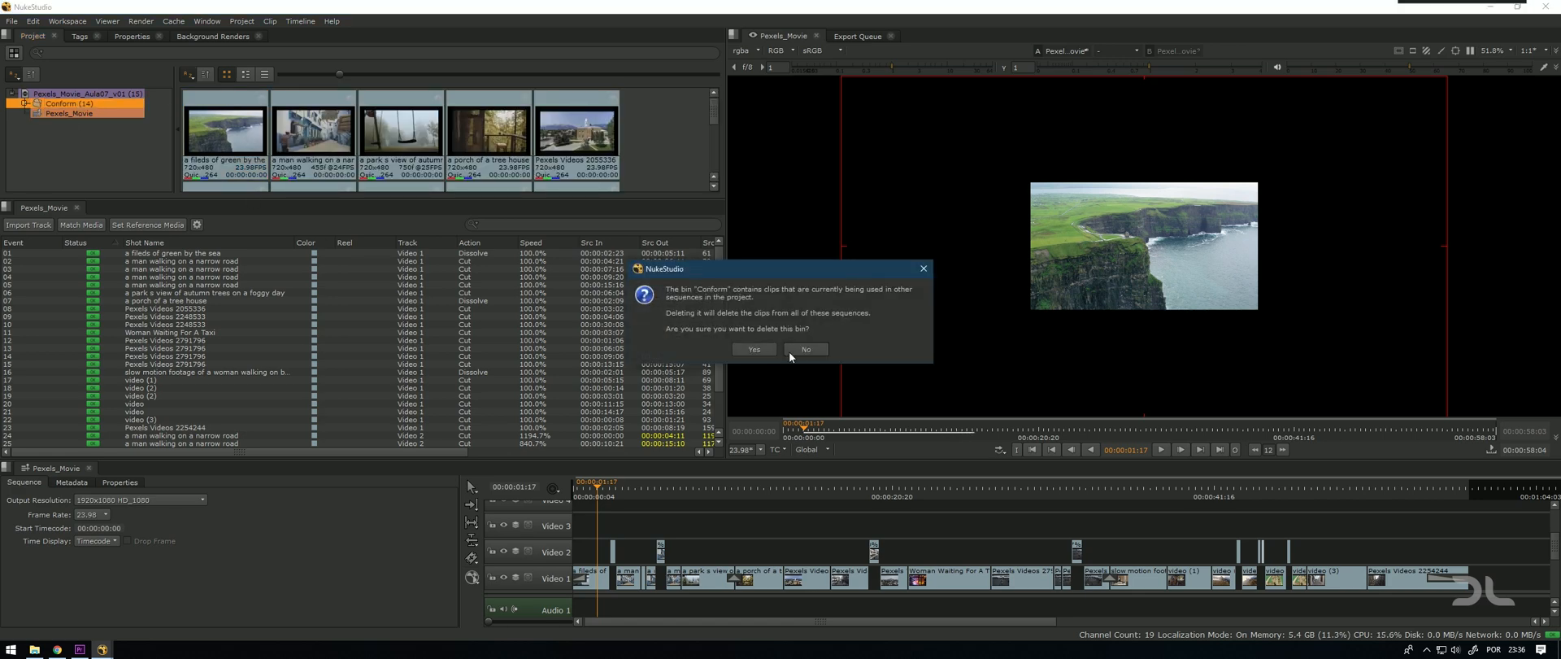
{"action": "left_click", "coordinate": [749, 345]}
Step: Match media for all shots in the Pexels_Movie sequence using the HQ footage folder and the existing conform options
{"action": "left_click", "coordinate": [178, 271]}
{"action": "key", "text": "ctrl+a"}
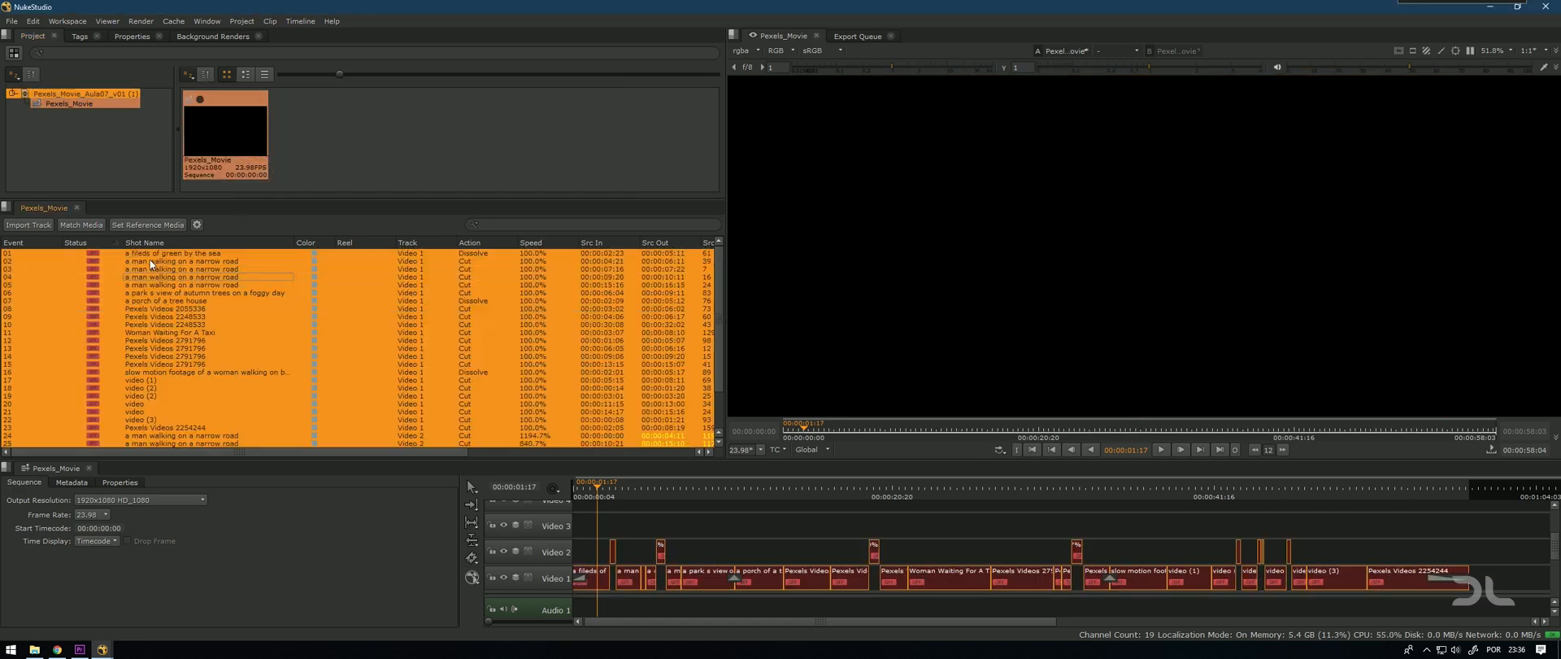
{"action": "left_click", "coordinate": [91, 228]}
{"action": "left_click", "coordinate": [955, 424]}
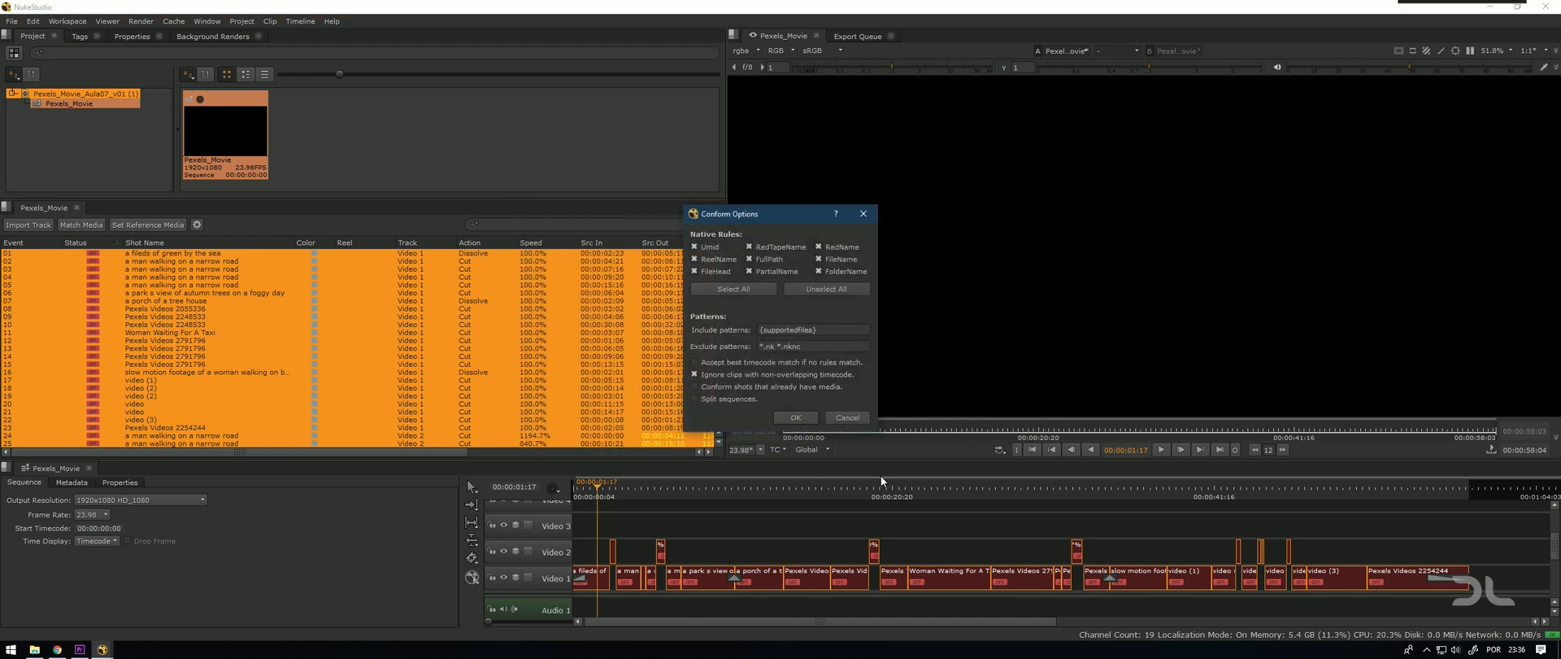
{"action": "left_click", "coordinate": [794, 417]}
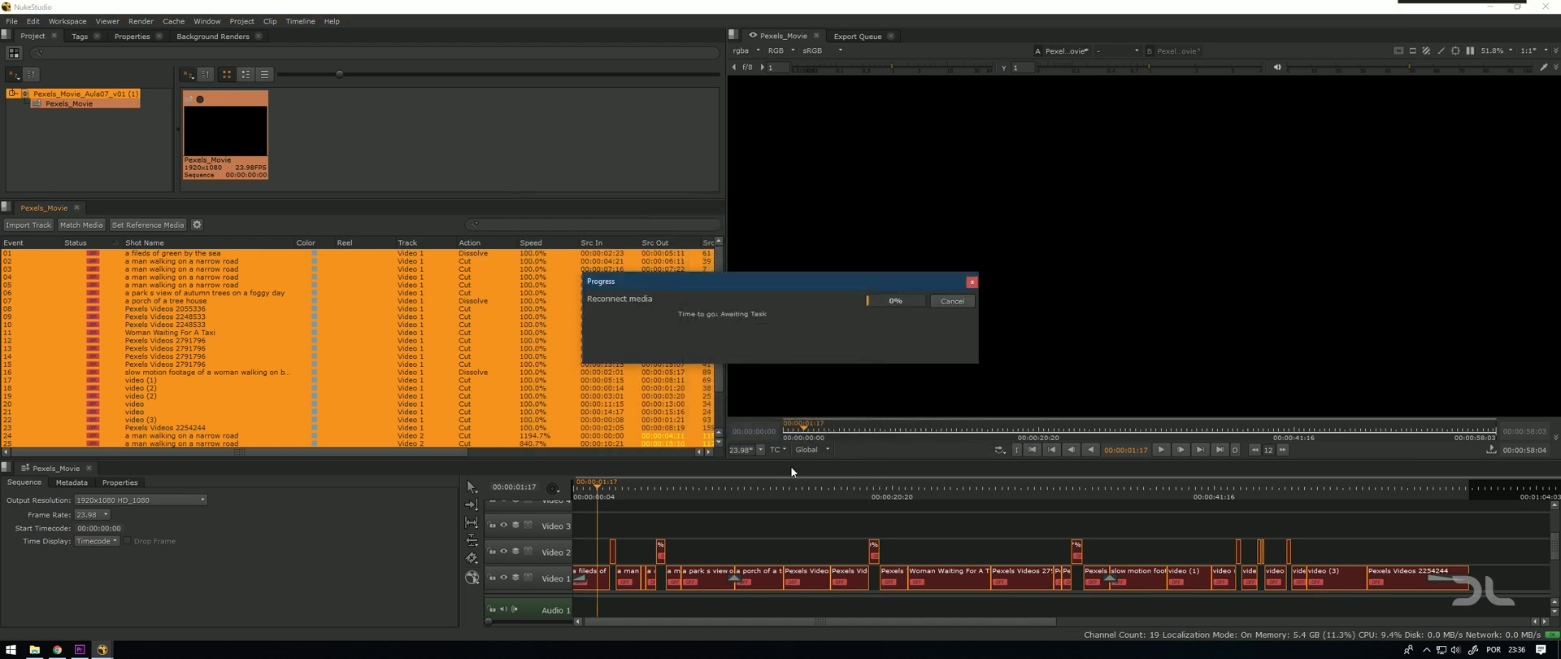
{"action": "left_click", "coordinate": [780, 340]}
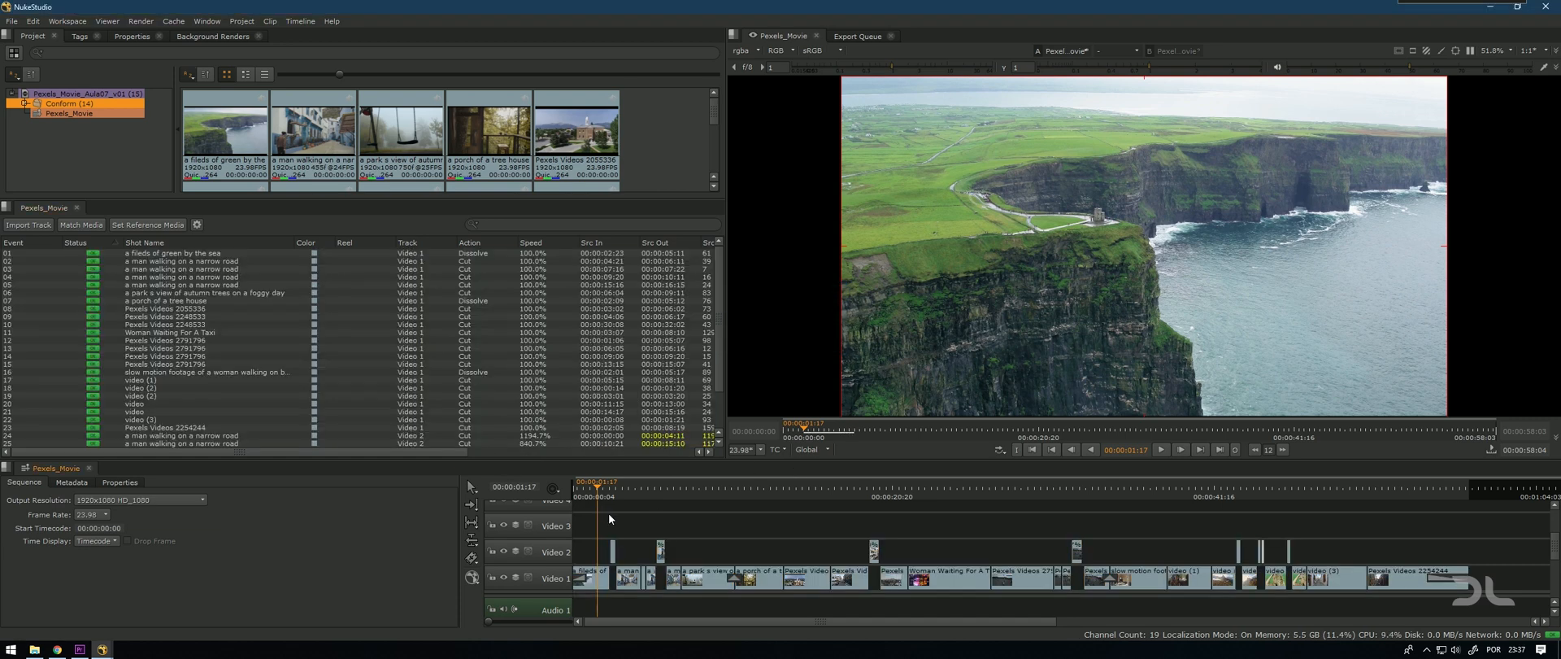
Step: Set Pexels_Movie - REF.mp4 from the Footages folder as the sequence's reference media
{"action": "left_click", "coordinate": [148, 225]}
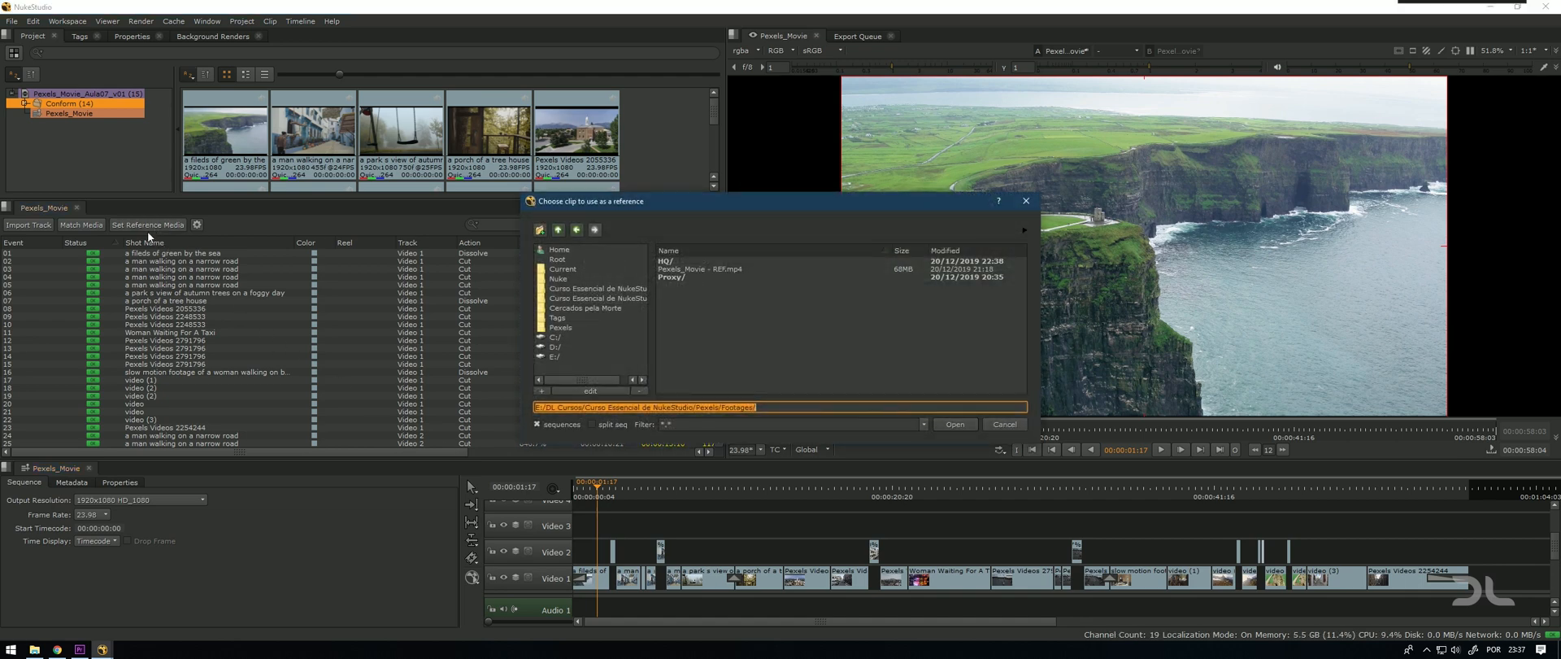
{"action": "left_click", "coordinate": [705, 269]}
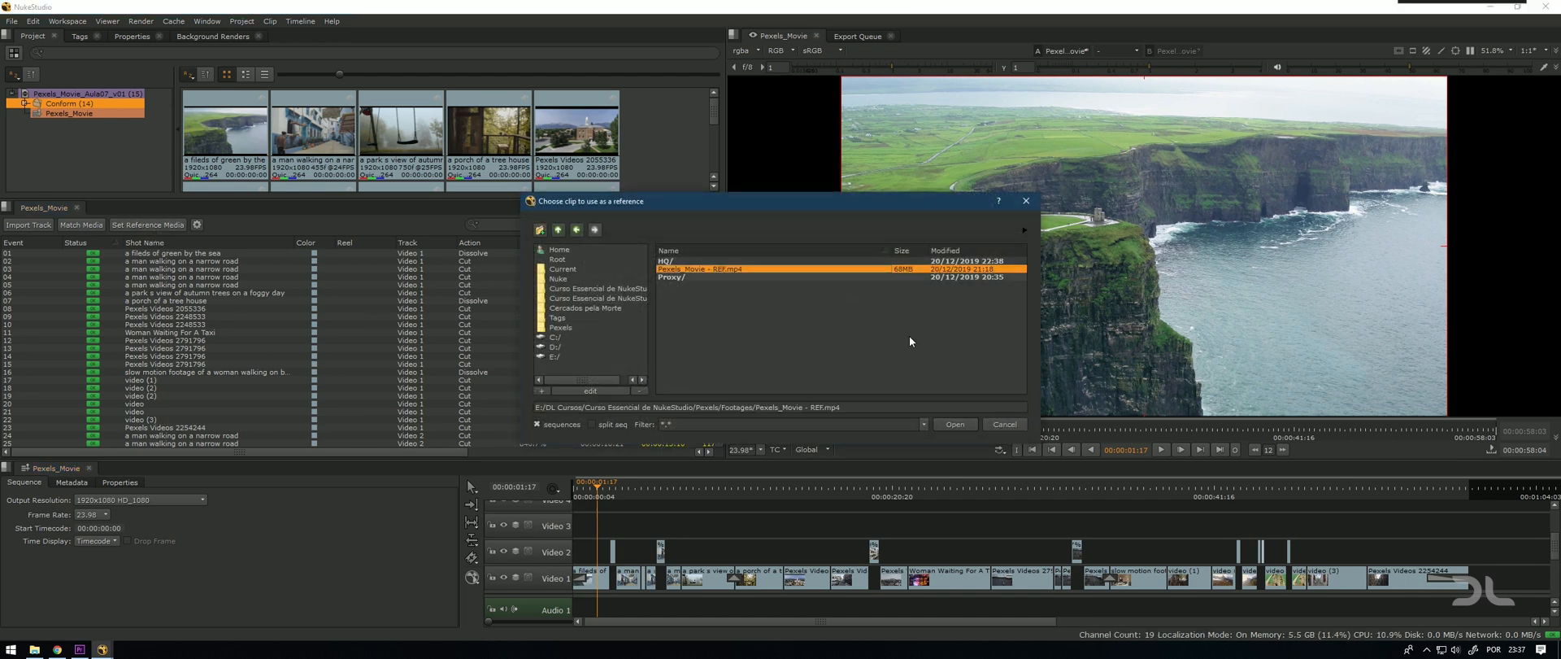
{"action": "left_click", "coordinate": [956, 424]}
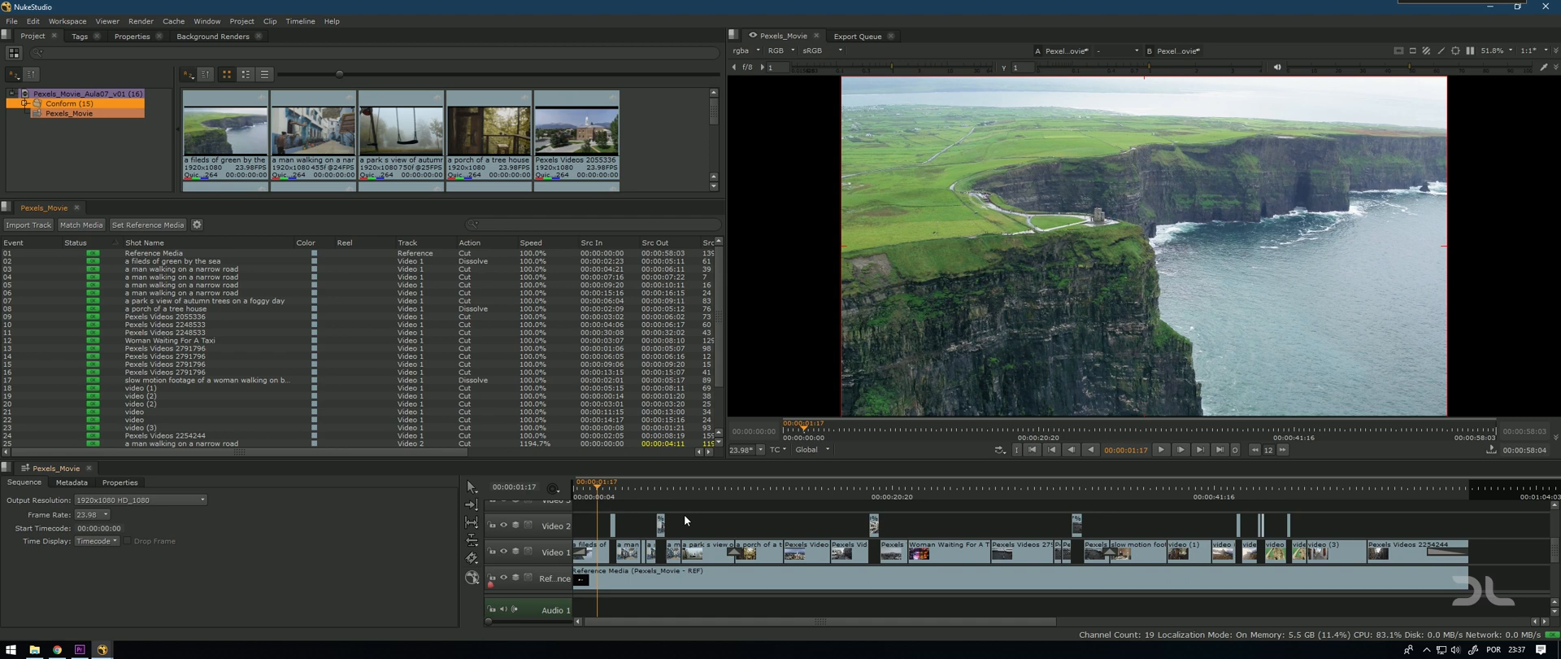
Step: Compare the conformed footage with the reference track in the viewer using a wipe, and reposition the wipe divider
{"action": "left_click", "coordinate": [591, 488]}
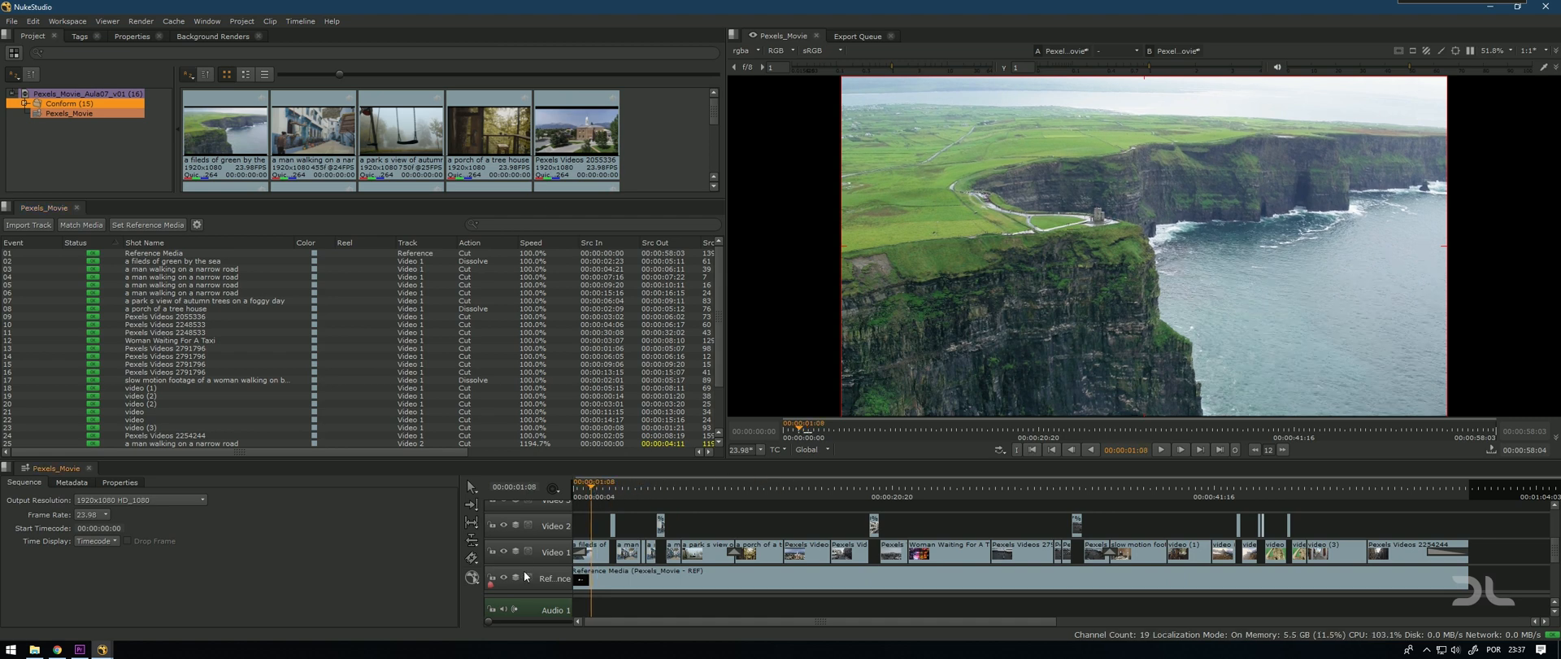
{"action": "left_click", "coordinate": [556, 579]}
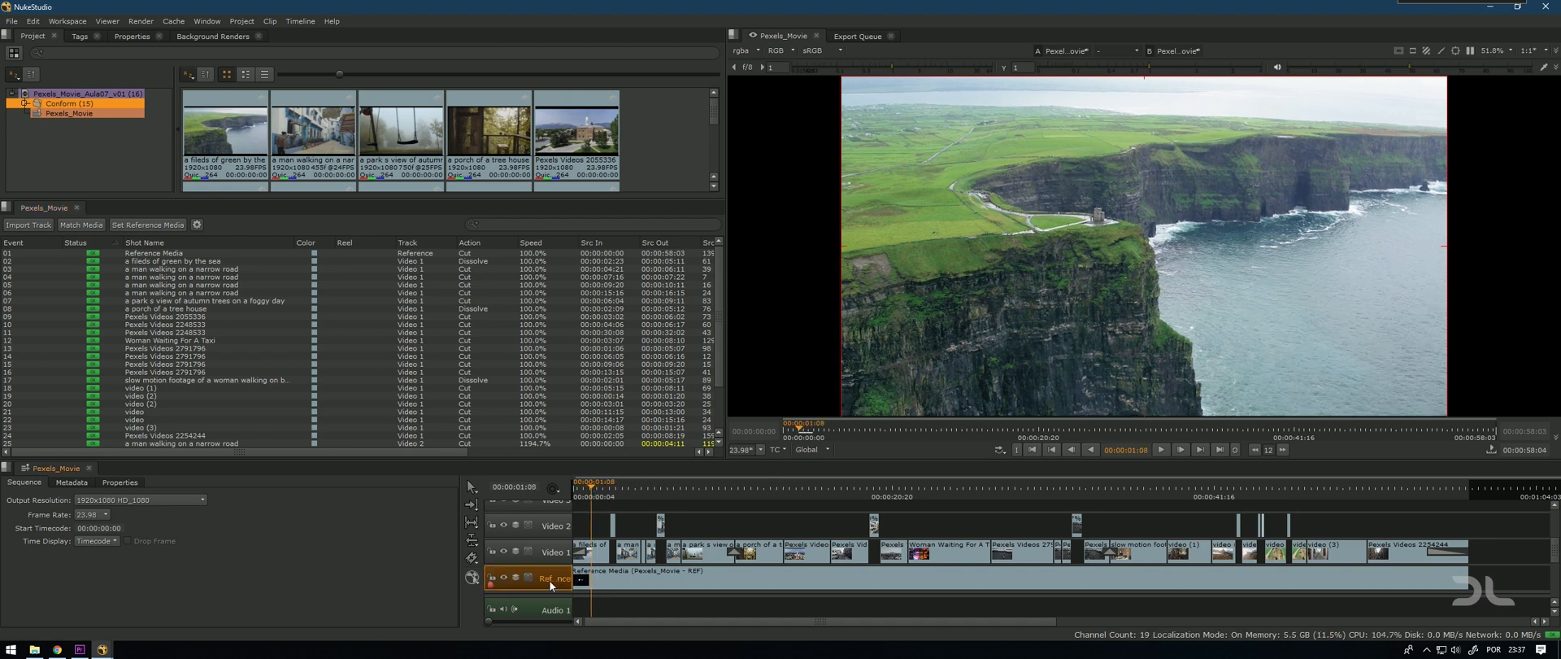
{"action": "key", "text": "w"}
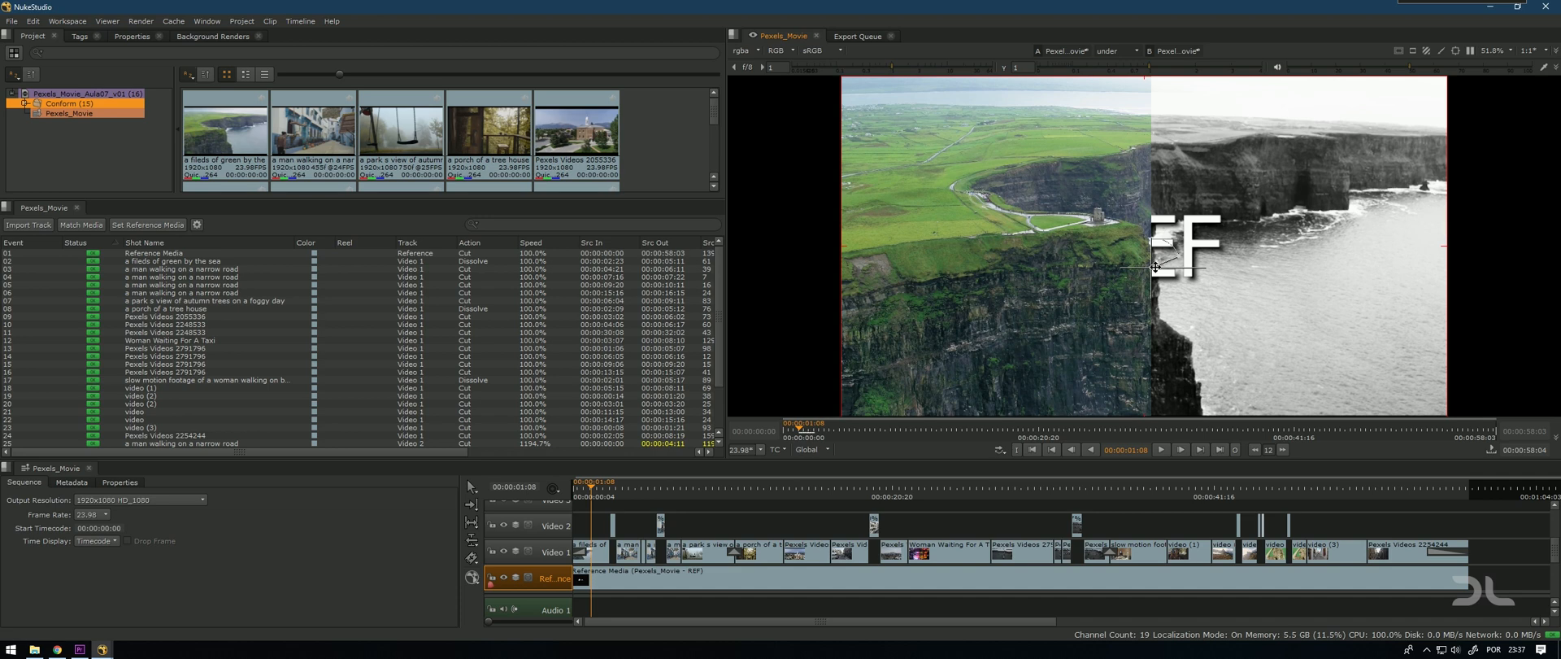
{"action": "left_click_drag", "start_coordinate": [1156, 267], "coordinate": [1022, 206]}
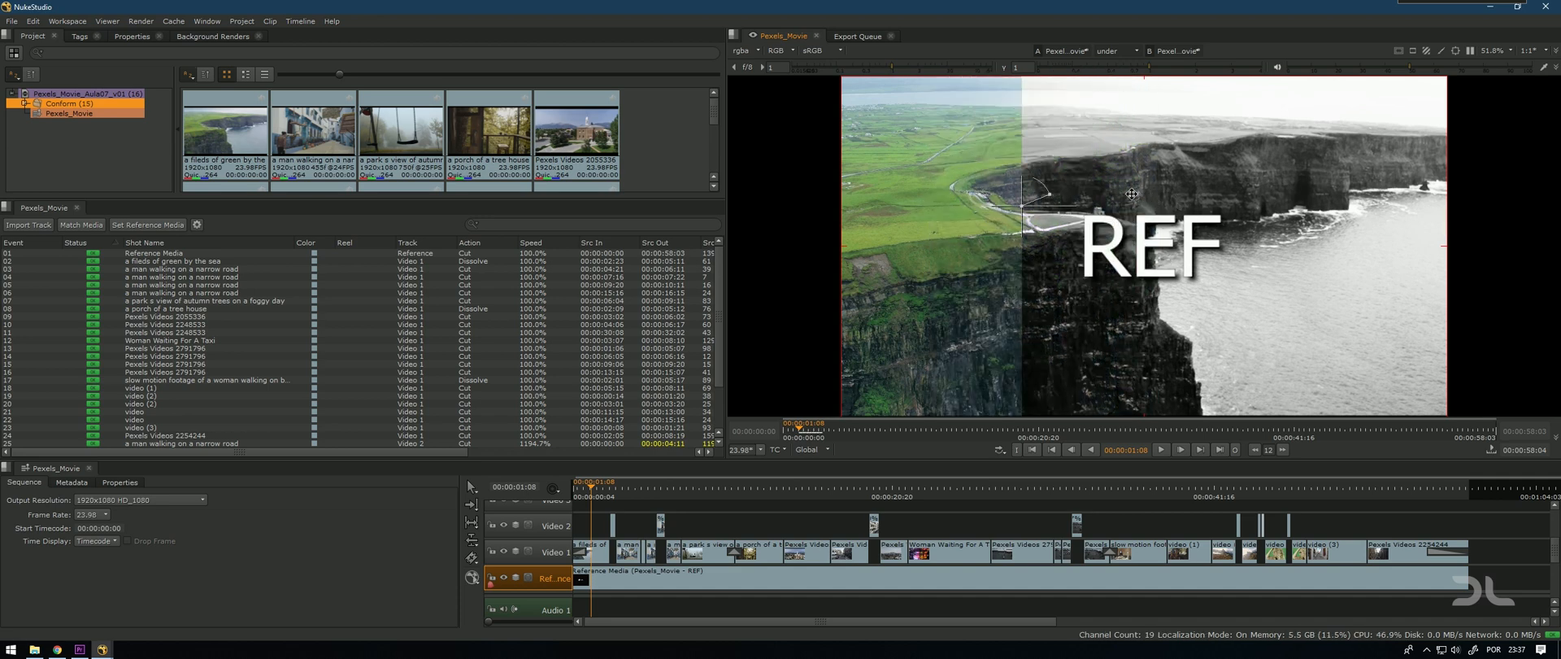
{"action": "left_click_drag", "start_coordinate": [1132, 194], "coordinate": [1112, 271]}
Step: Compare the conformed shots against the reference at several points along the timeline
{"action": "left_click", "coordinate": [973, 489]}
{"action": "left_click", "coordinate": [893, 488]}
{"action": "left_click", "coordinate": [1013, 488]}
{"action": "left_click", "coordinate": [1186, 488]}
{"action": "left_click", "coordinate": [1320, 488]}
{"action": "left_click", "coordinate": [1387, 487]}
{"action": "left_click", "coordinate": [1097, 488]}
{"action": "left_click", "coordinate": [1076, 488]}
{"action": "left_click", "coordinate": [946, 488]}
{"action": "left_click", "coordinate": [856, 490]}
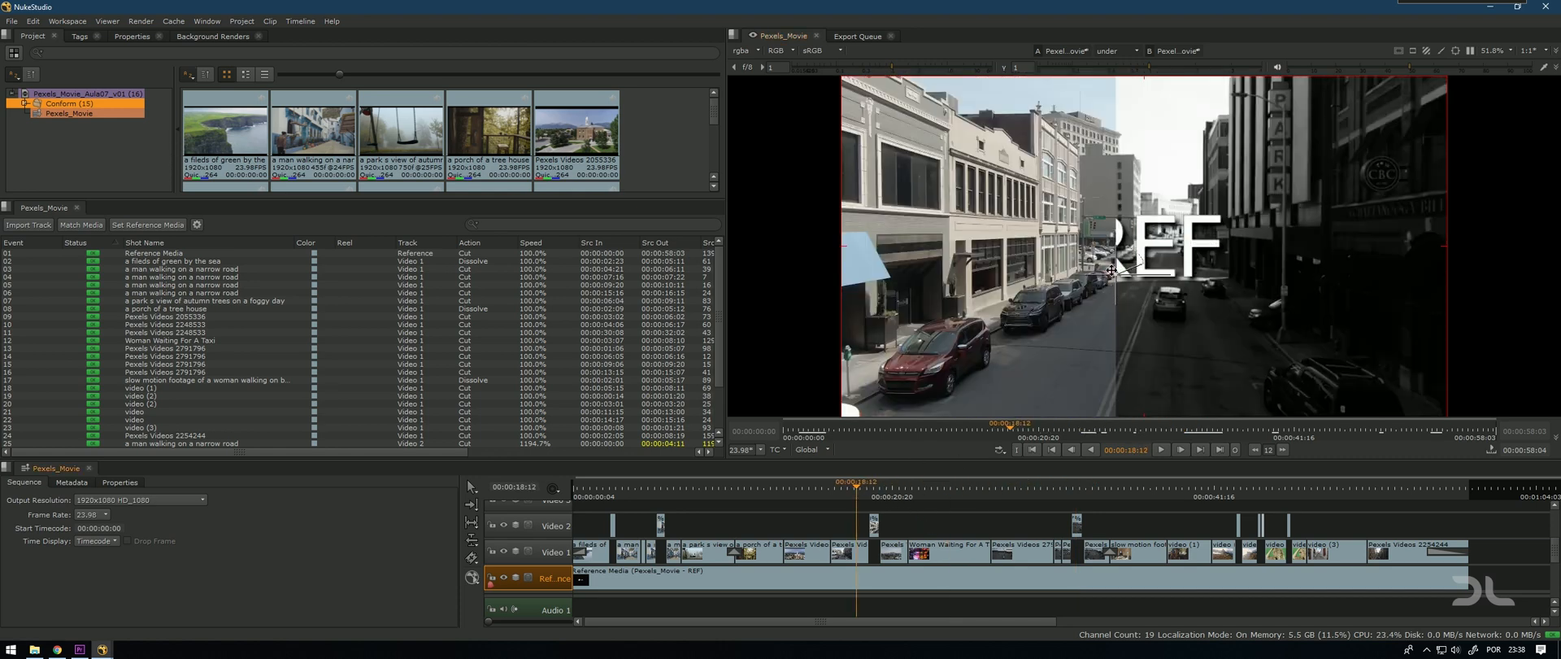
Step: Examine the retimed narrow-road clip on Video 2 against the reference between about 00:00:05:15 and 00:00:06:02
{"action": "double_click", "coordinate": [730, 579]}
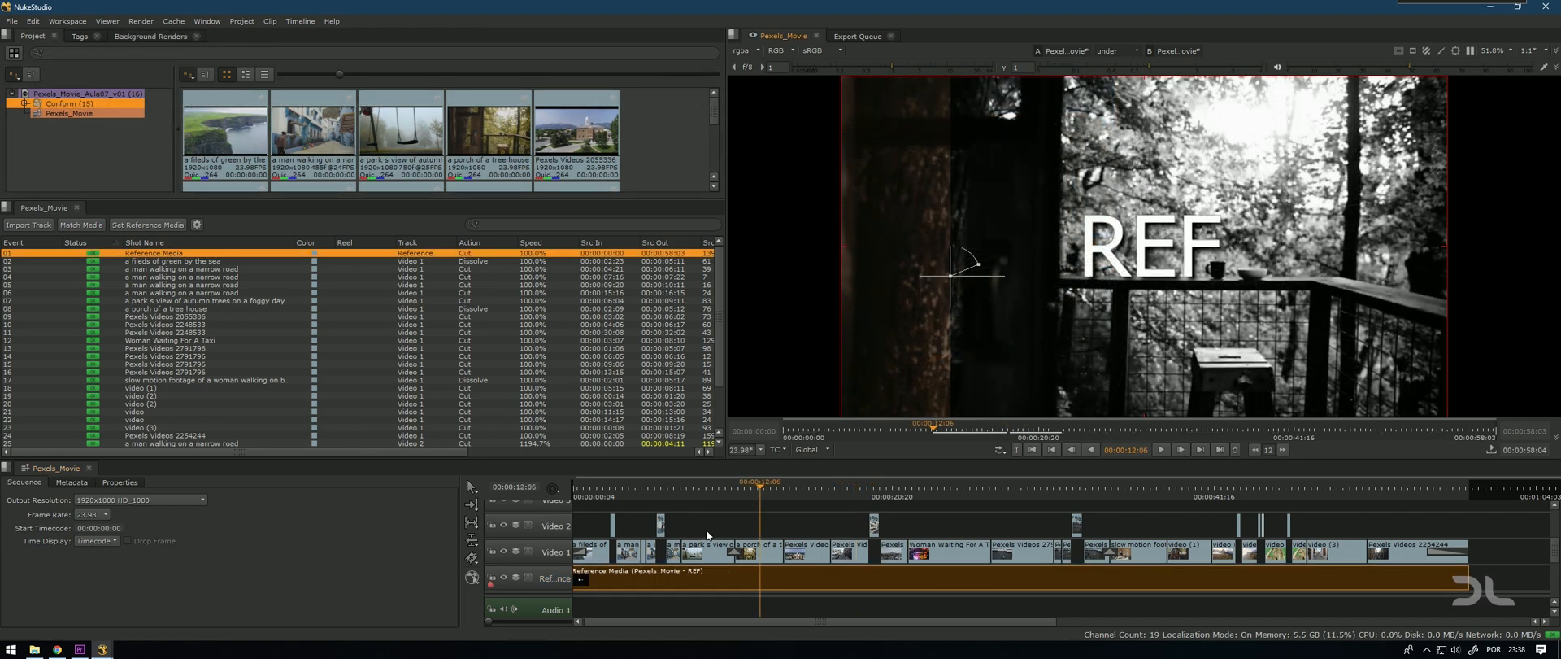
{"action": "left_click", "coordinate": [672, 491]}
{"action": "scroll", "coordinate": [695, 504], "scroll_direction": "up", "scroll_amount": 4}
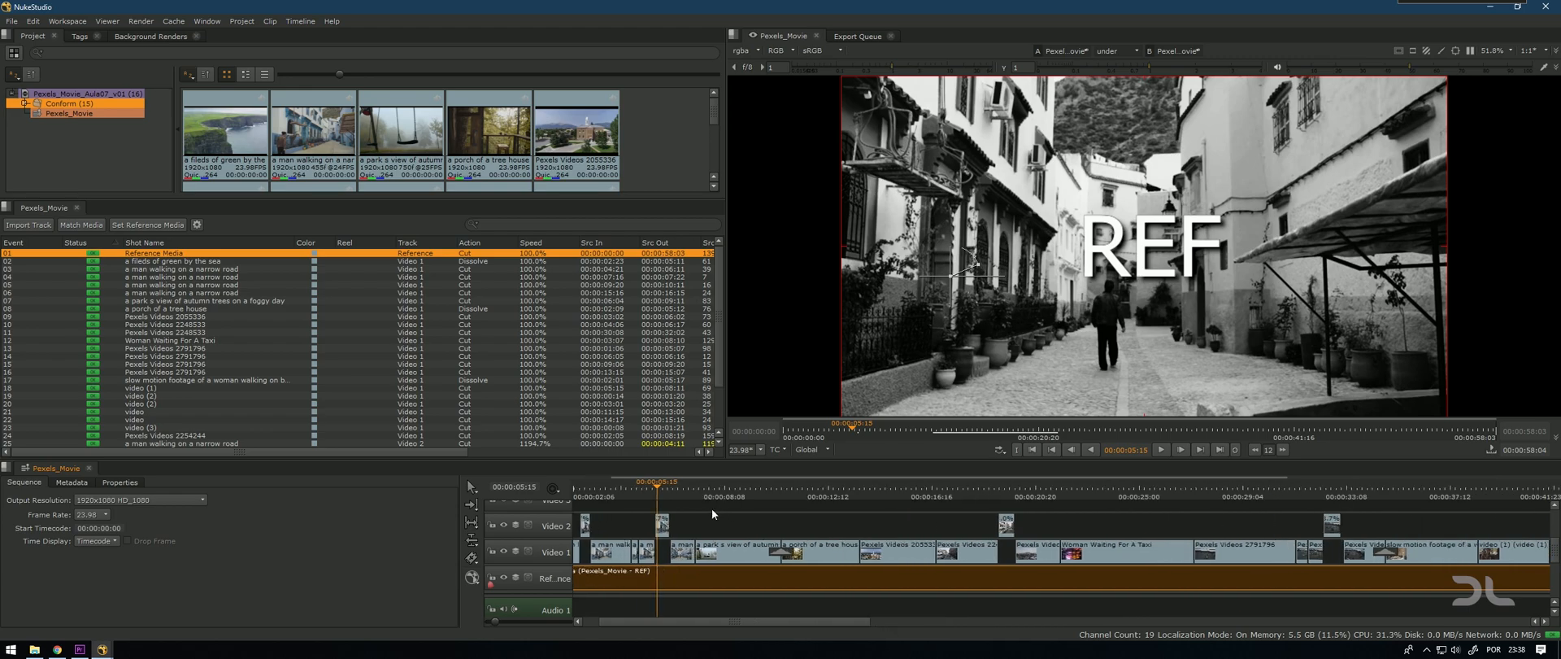
{"action": "scroll", "coordinate": [695, 513], "scroll_direction": "up", "scroll_amount": 10}
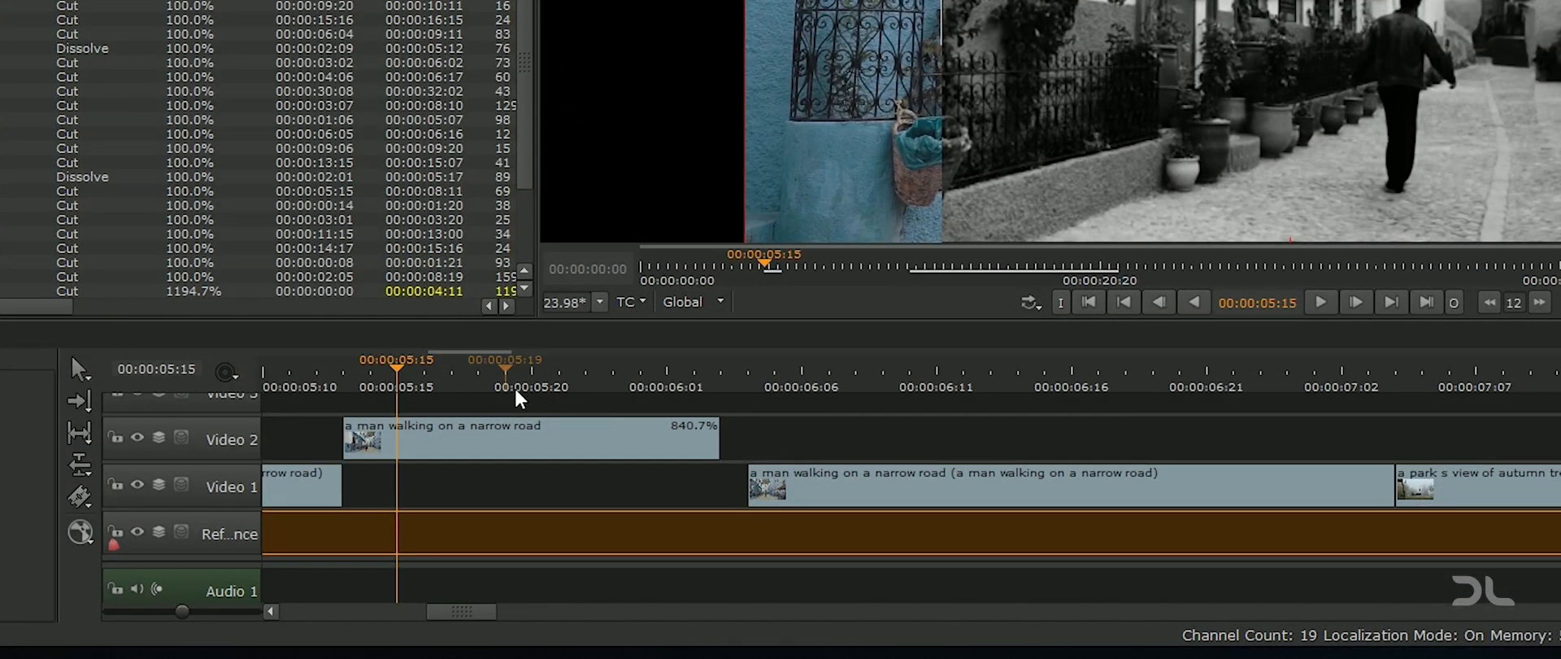
{"action": "left_click", "coordinate": [679, 391]}
{"action": "key", "text": "Right"}
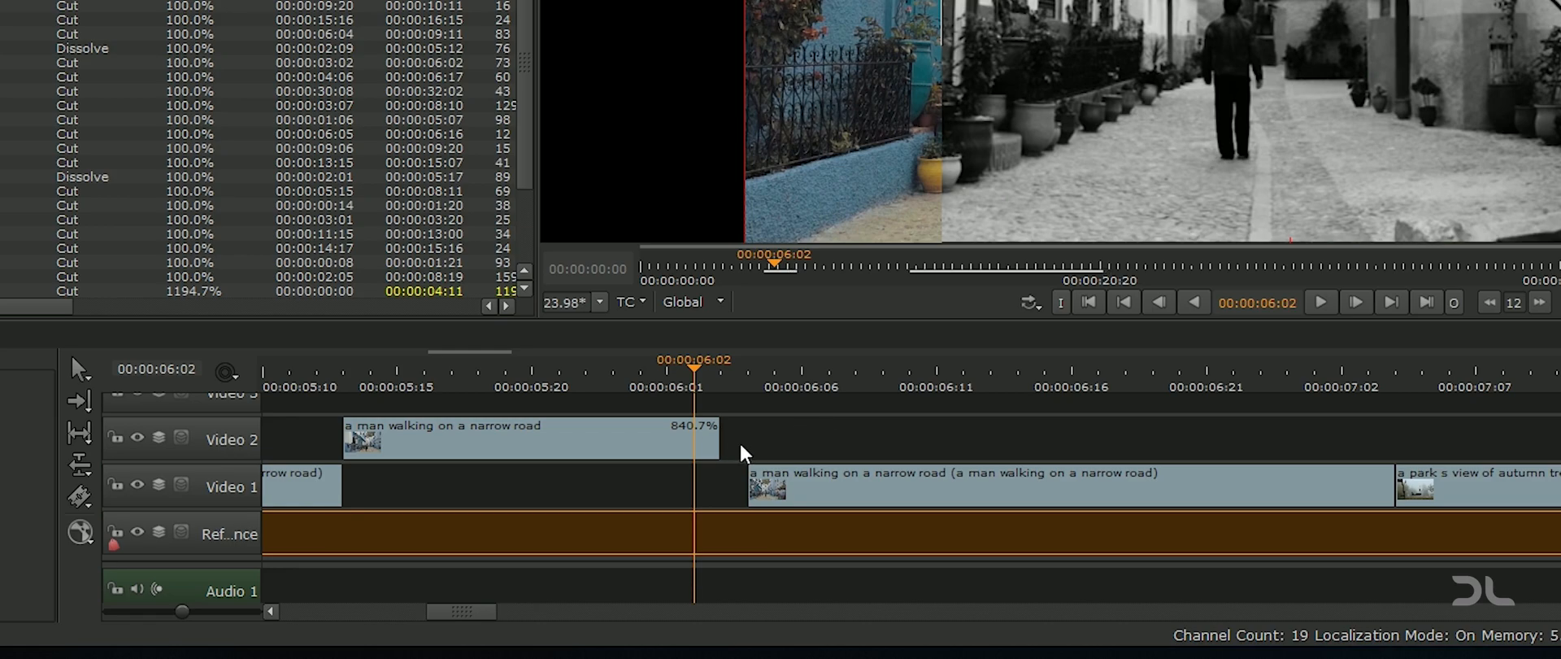
{"action": "left_click", "coordinate": [723, 441]}
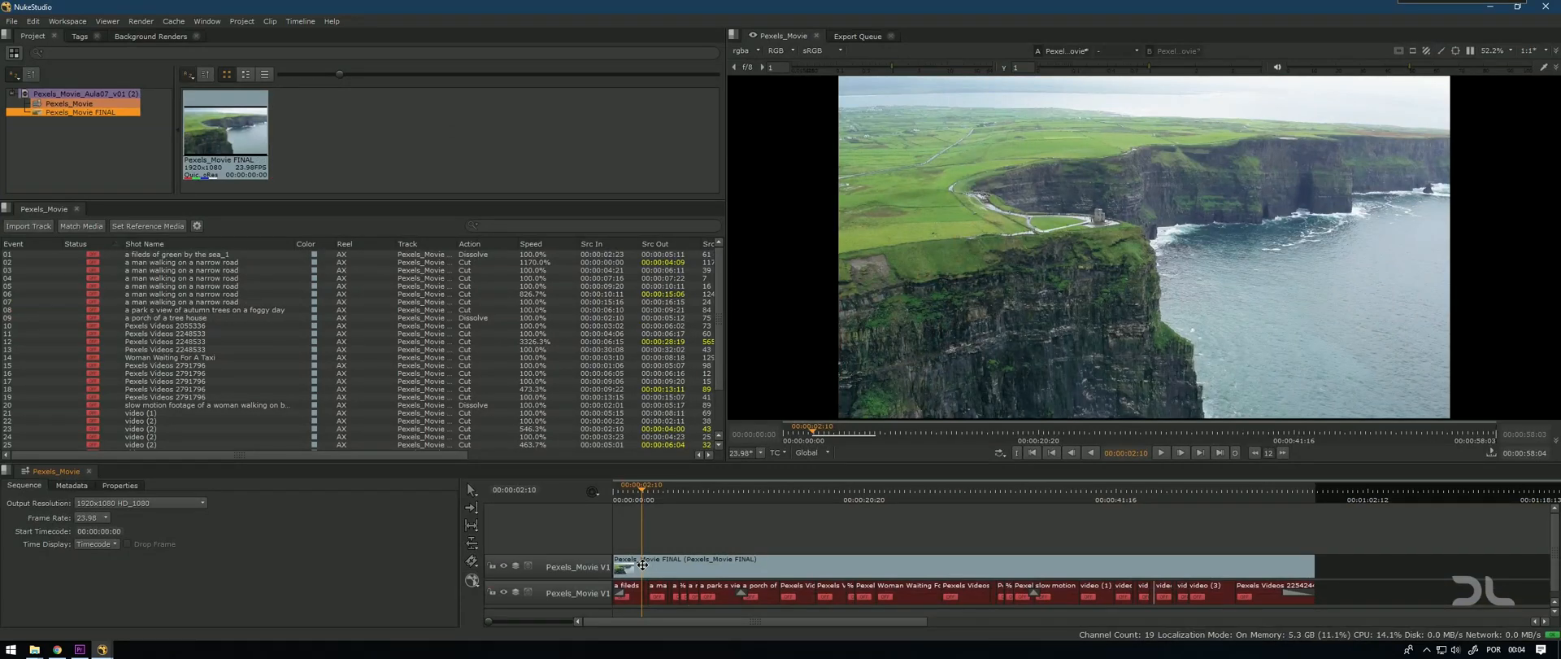
Step: Scrub through the Pexels_Movie FINAL clip and compare it with the offline edit on the track below
{"action": "left_click_drag", "start_coordinate": [643, 491], "coordinate": [827, 492]}
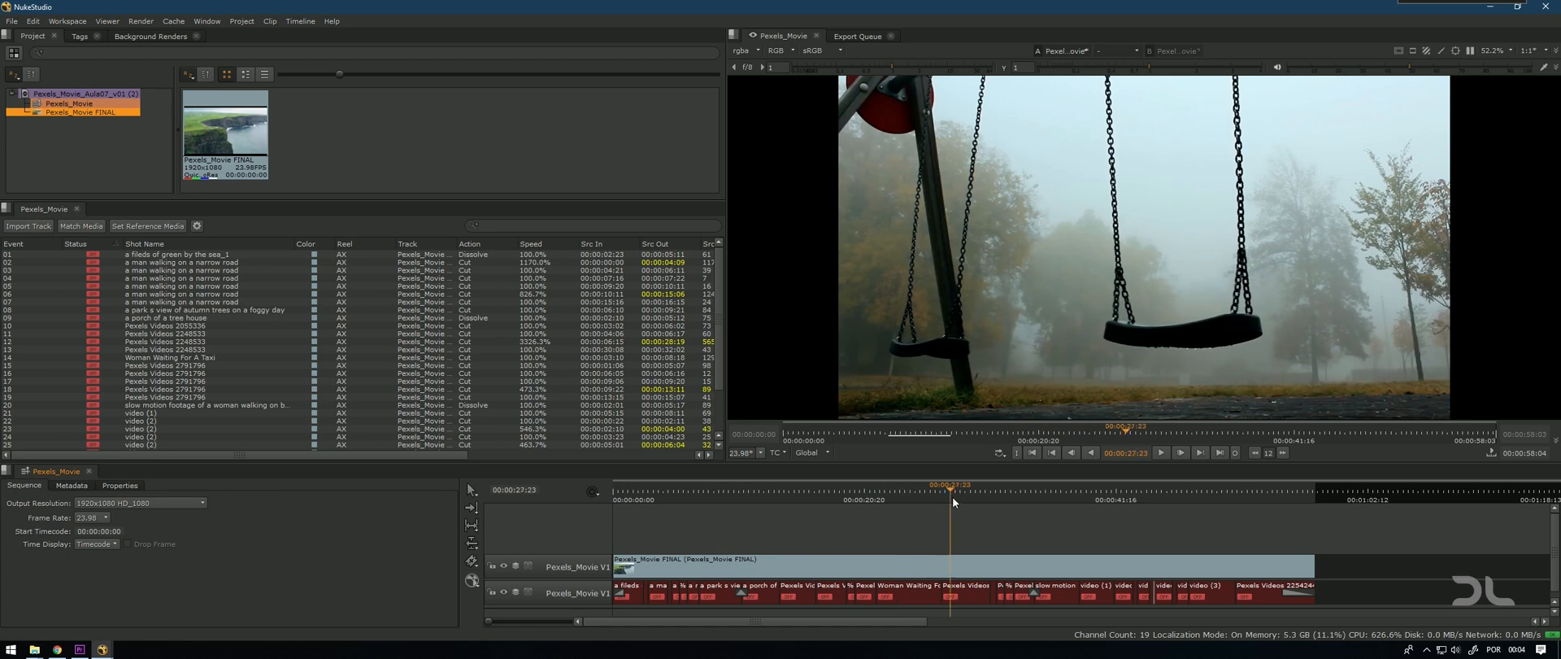
{"action": "left_click_drag", "start_coordinate": [1124, 505], "coordinate": [1267, 506]}
{"action": "left_click_drag", "start_coordinate": [829, 539], "coordinate": [875, 543]}
{"action": "left_click_drag", "start_coordinate": [724, 541], "coordinate": [699, 555]}
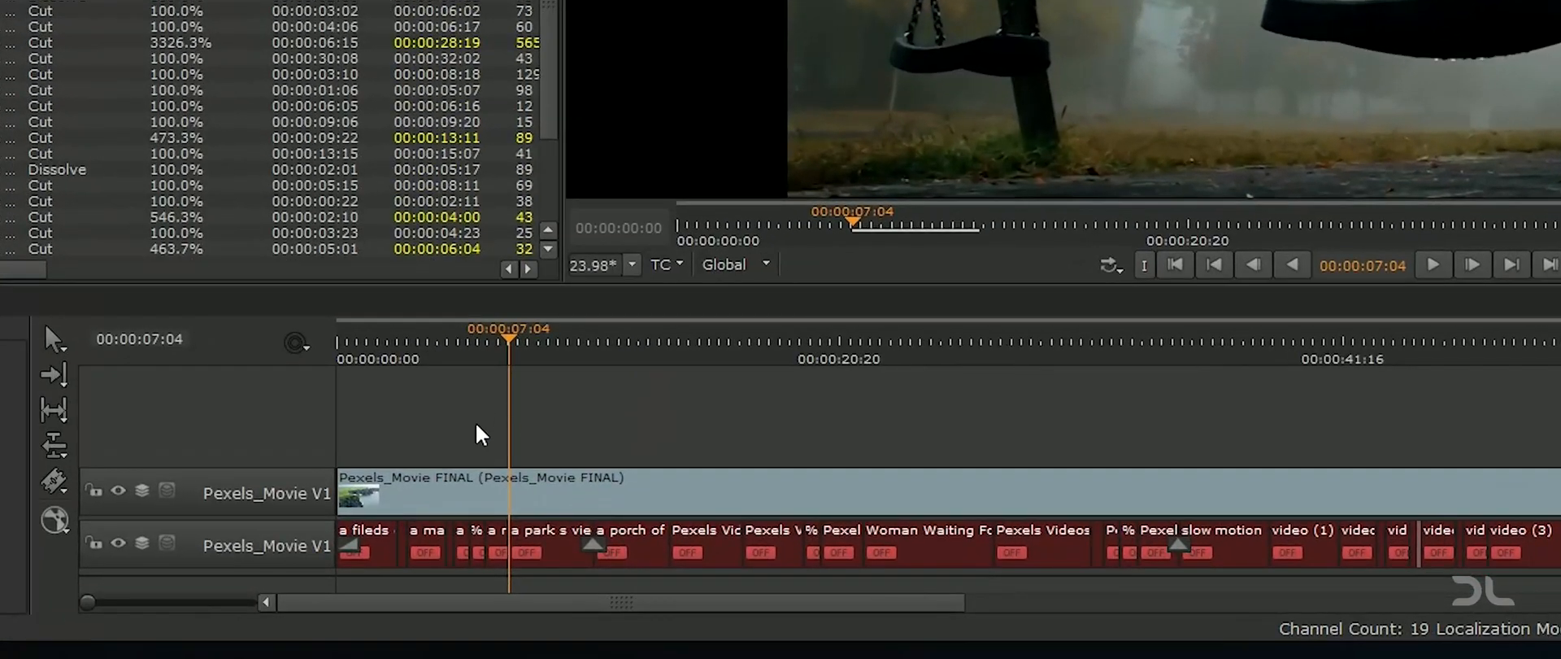
{"action": "right_click", "coordinate": [443, 418]}
{"action": "mouse_move", "coordinate": [587, 336]}
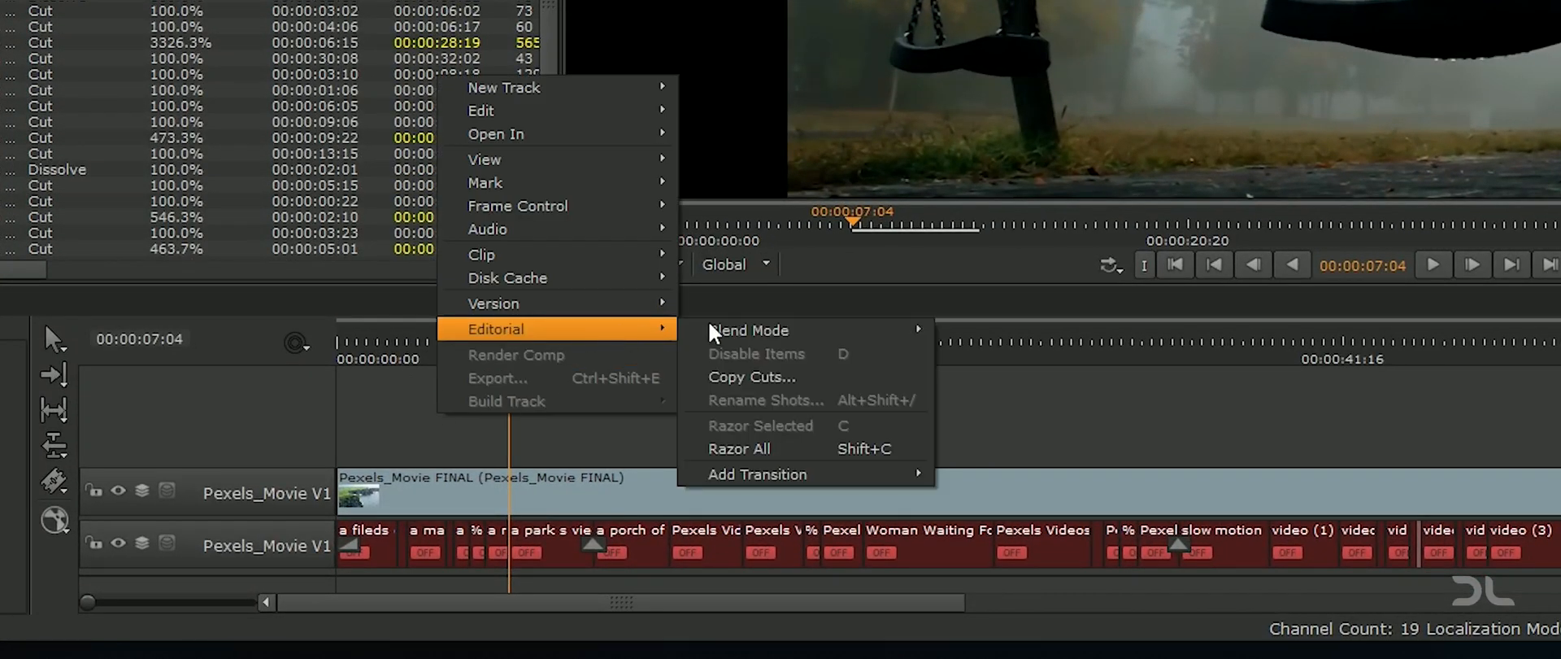
{"action": "left_click", "coordinate": [846, 378]}
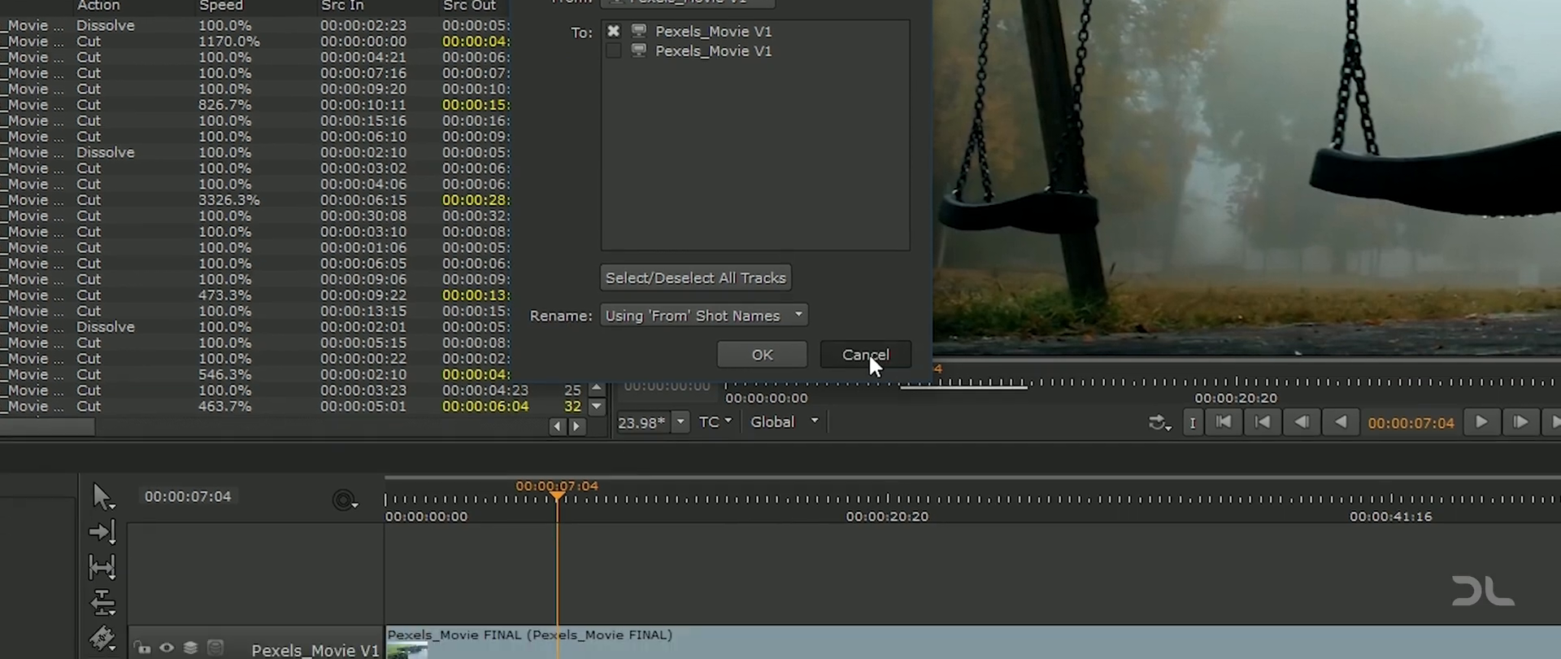
{"action": "left_click", "coordinate": [867, 527]}
Step: Rename the track with the offline clips as REF and the track with Pexels_Movie FINAL as PRINCIPAL
{"action": "double_click", "coordinate": [325, 549]}
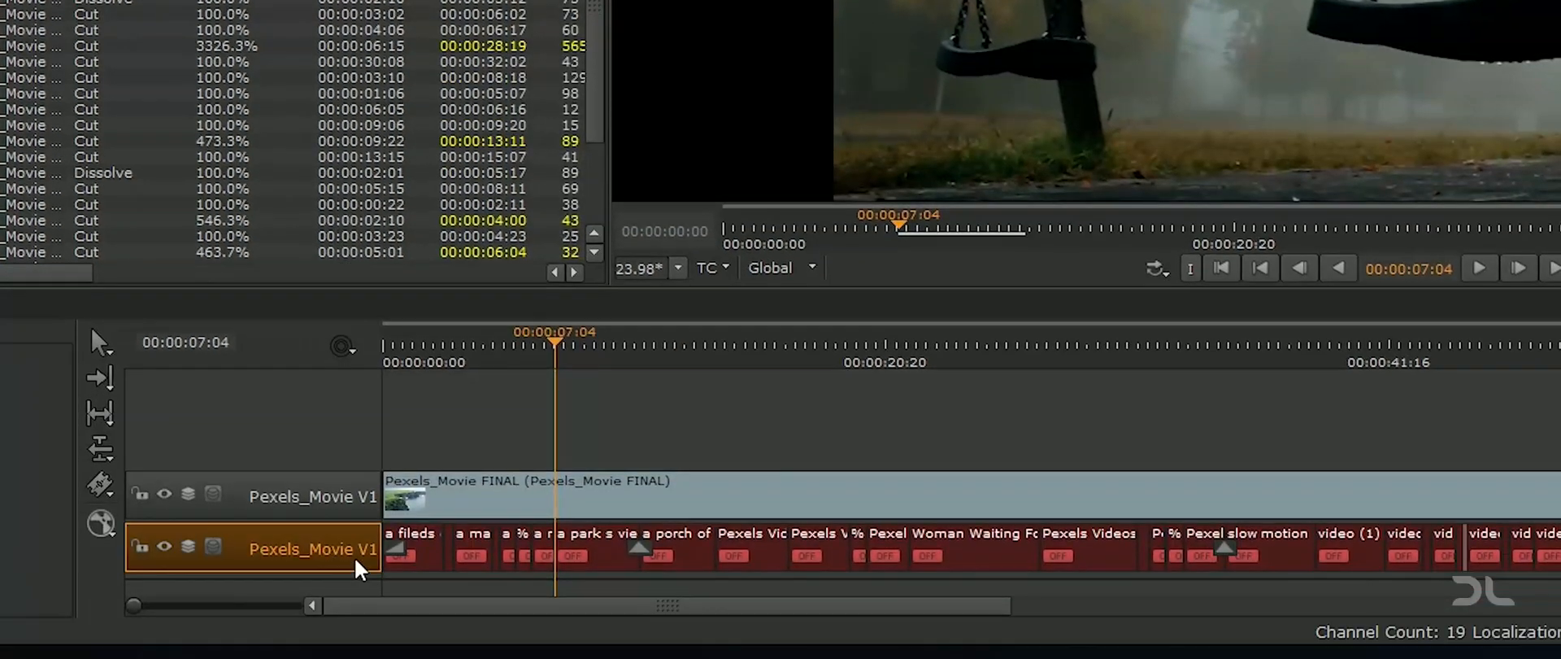
{"action": "type", "text": "REF"}
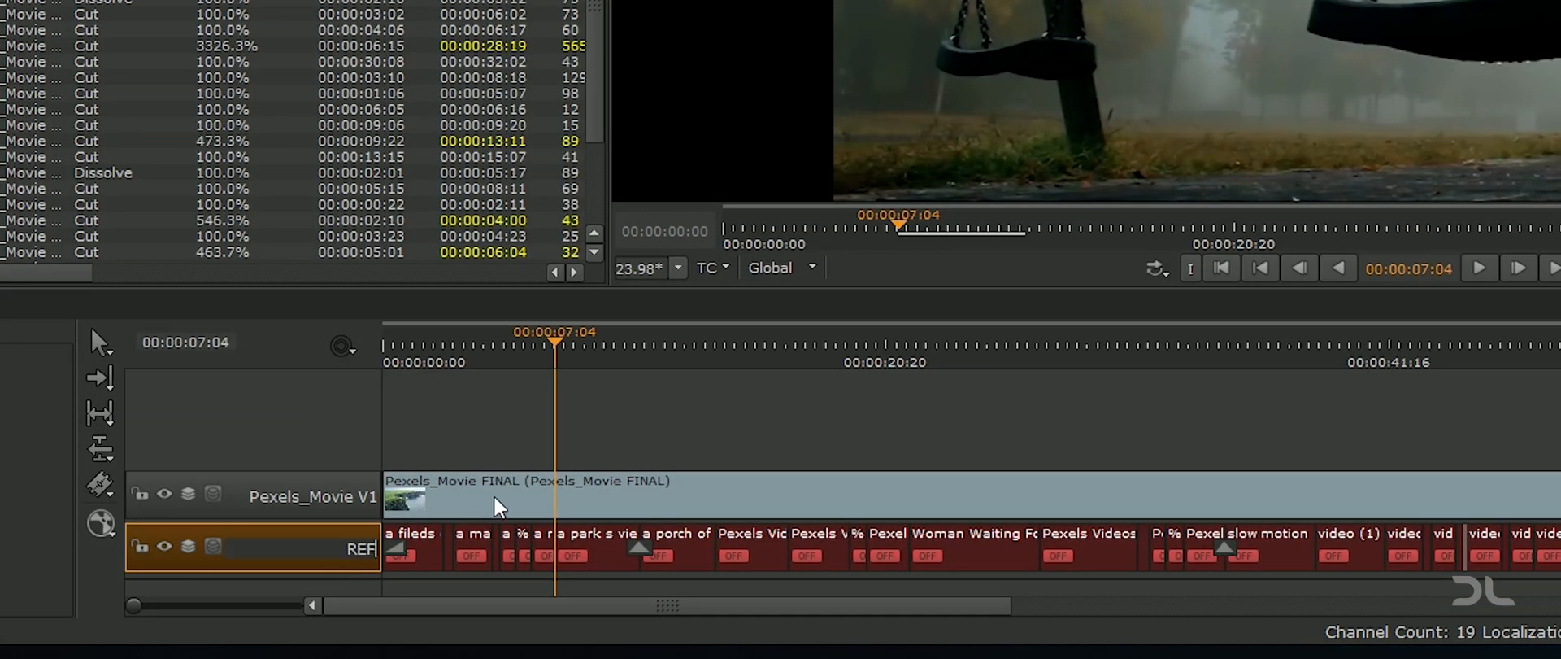
{"action": "key", "text": "Return"}
{"action": "left_click", "coordinate": [313, 500]}
{"action": "double_click", "coordinate": [313, 500]}
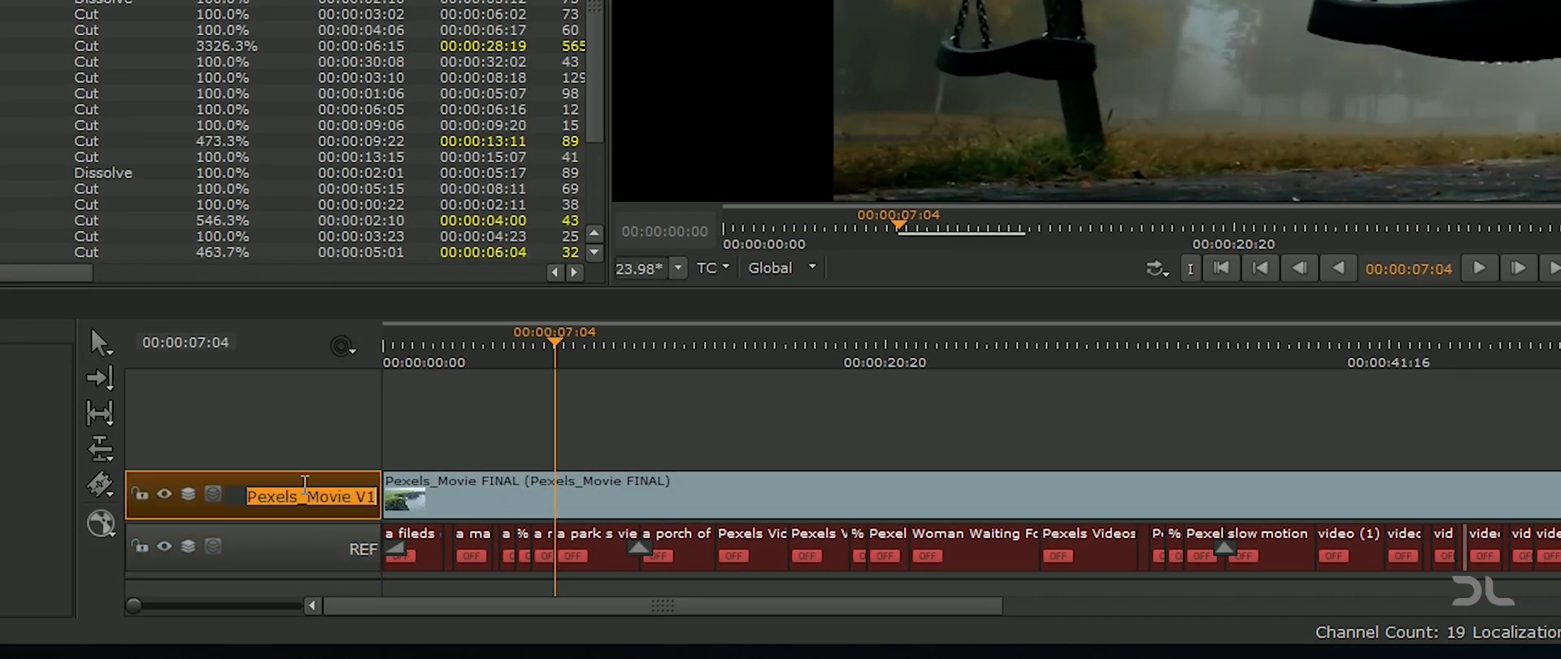
{"action": "type", "text": "PRINCI"}
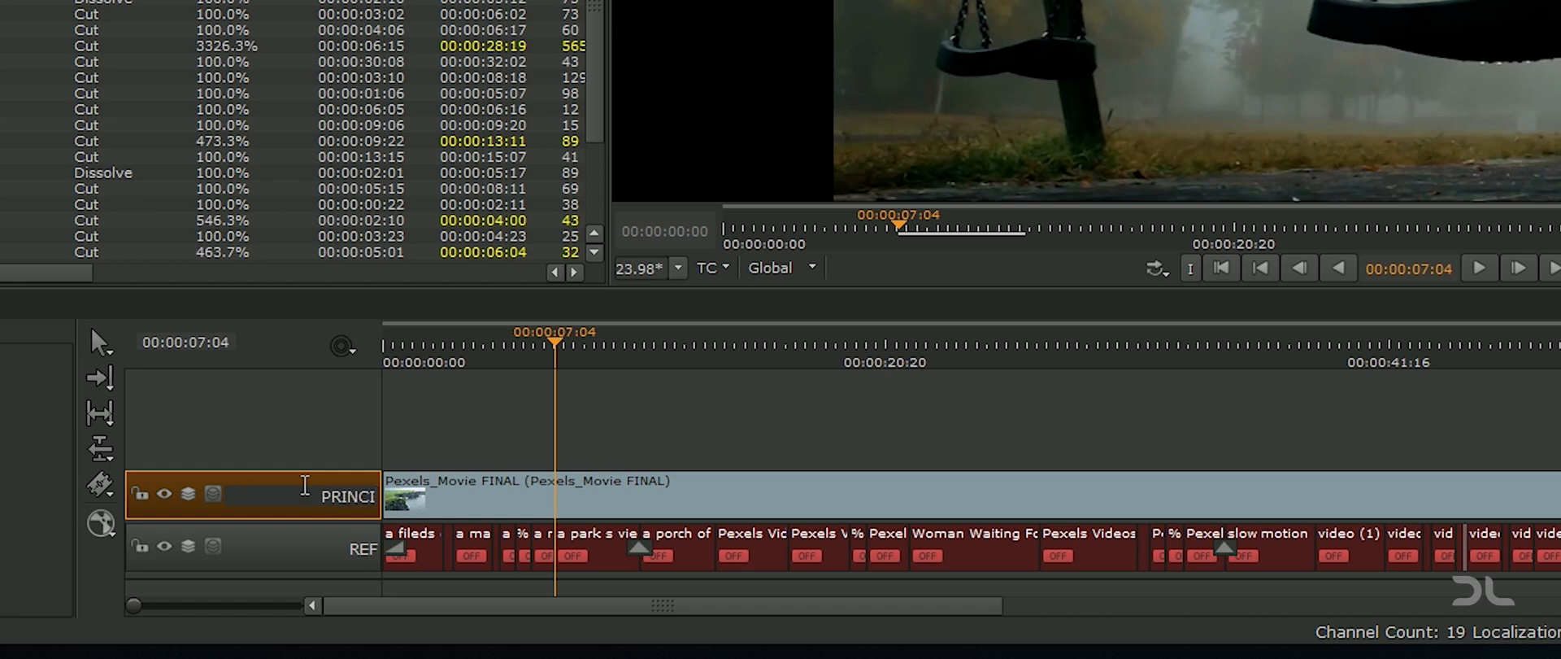
{"action": "type", "text": "PAL"}
{"action": "key", "text": "Return"}
Step: Try to copy the cuts from the REF track to the PRINCIPAL track, renaming shots using the 'From' shot names
{"action": "right_click", "coordinate": [633, 402]}
{"action": "mouse_move", "coordinate": [769, 326]}
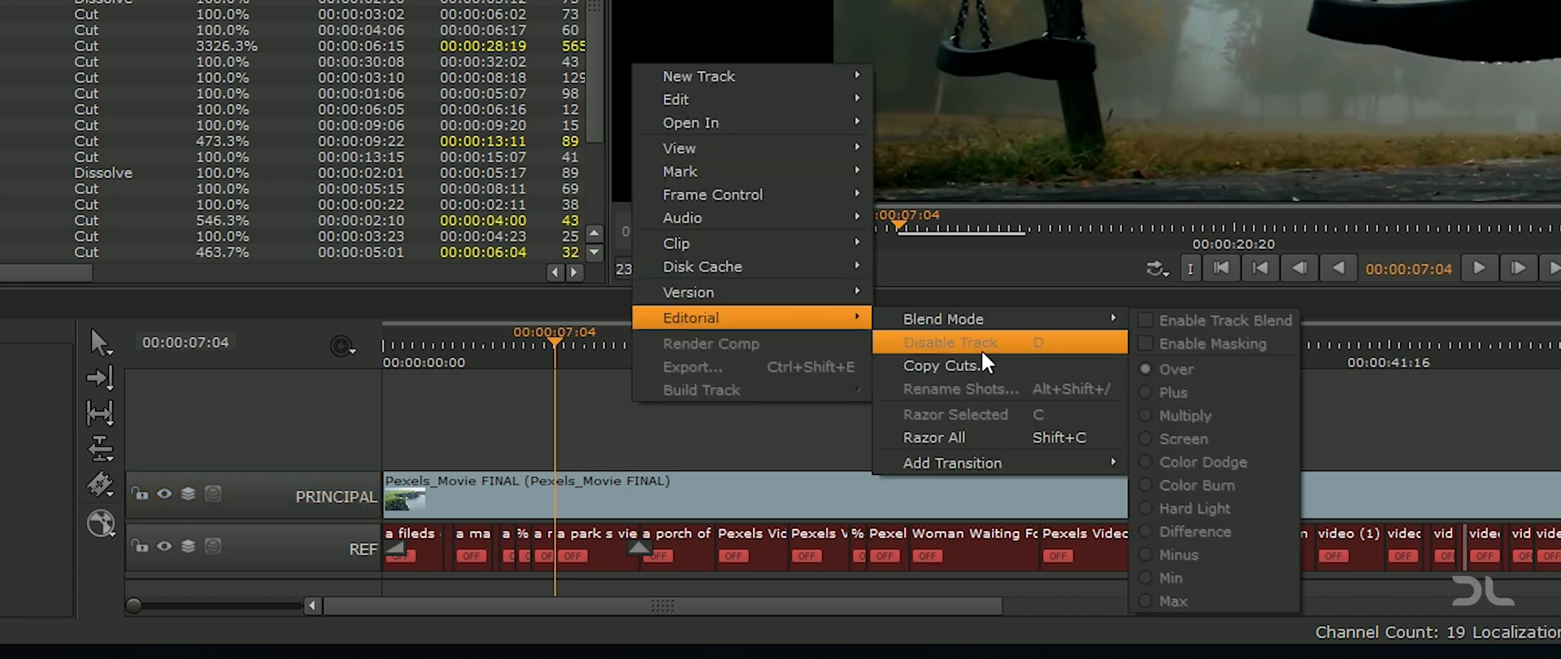
{"action": "left_click", "coordinate": [943, 365]}
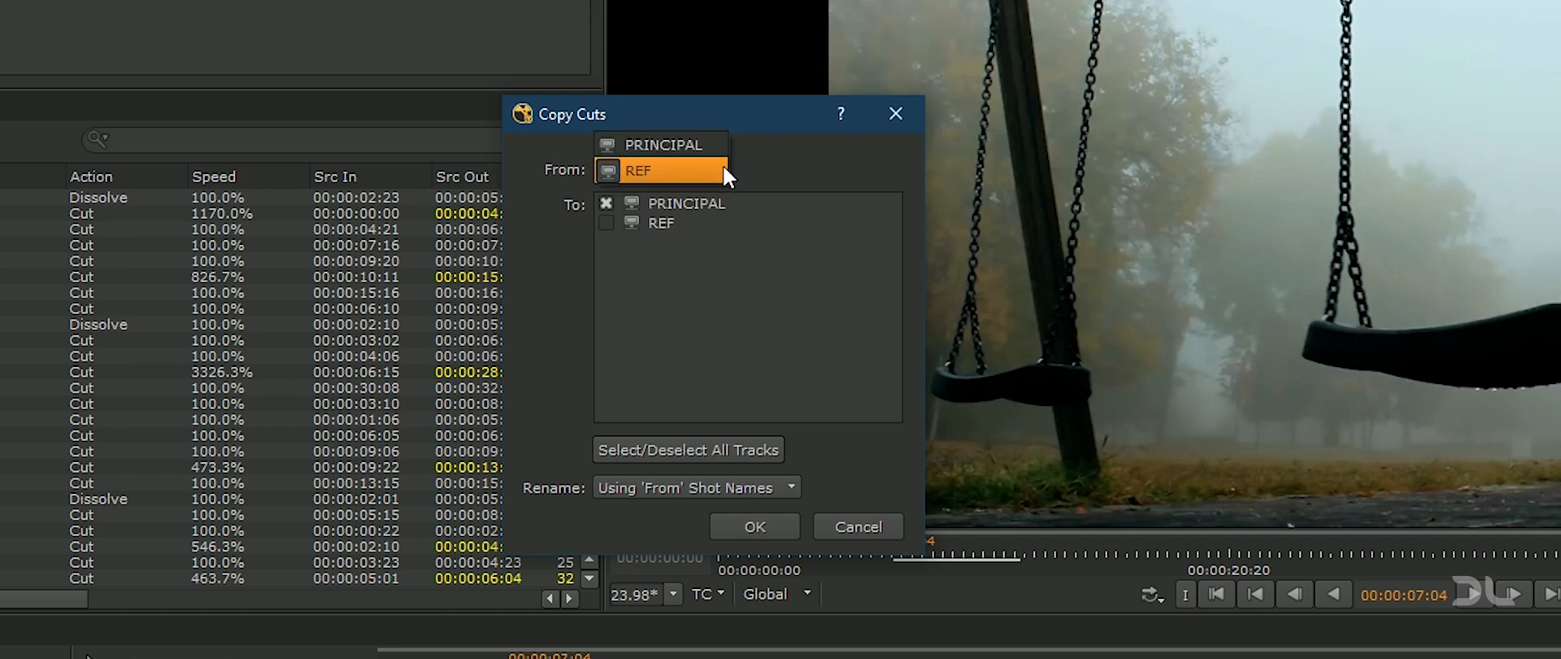
{"action": "left_click", "coordinate": [799, 182]}
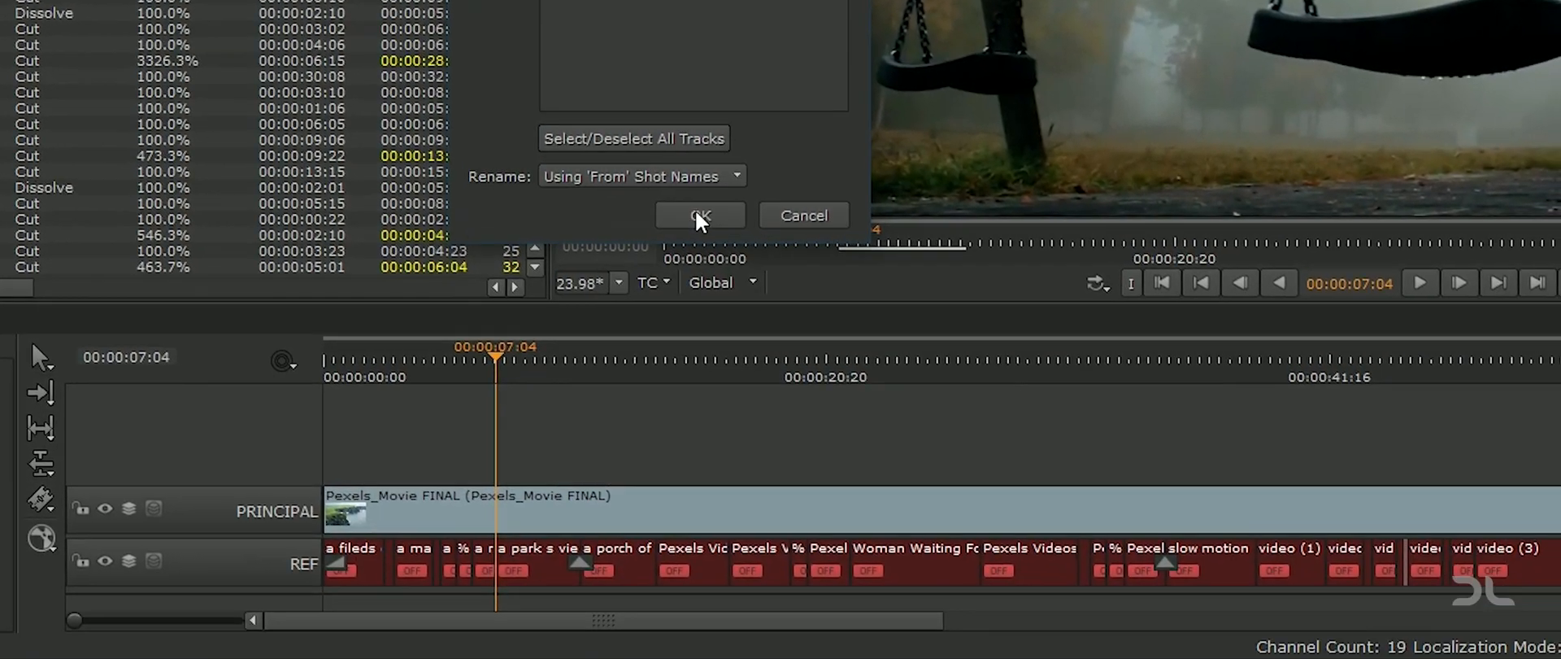
{"action": "left_click", "coordinate": [755, 526]}
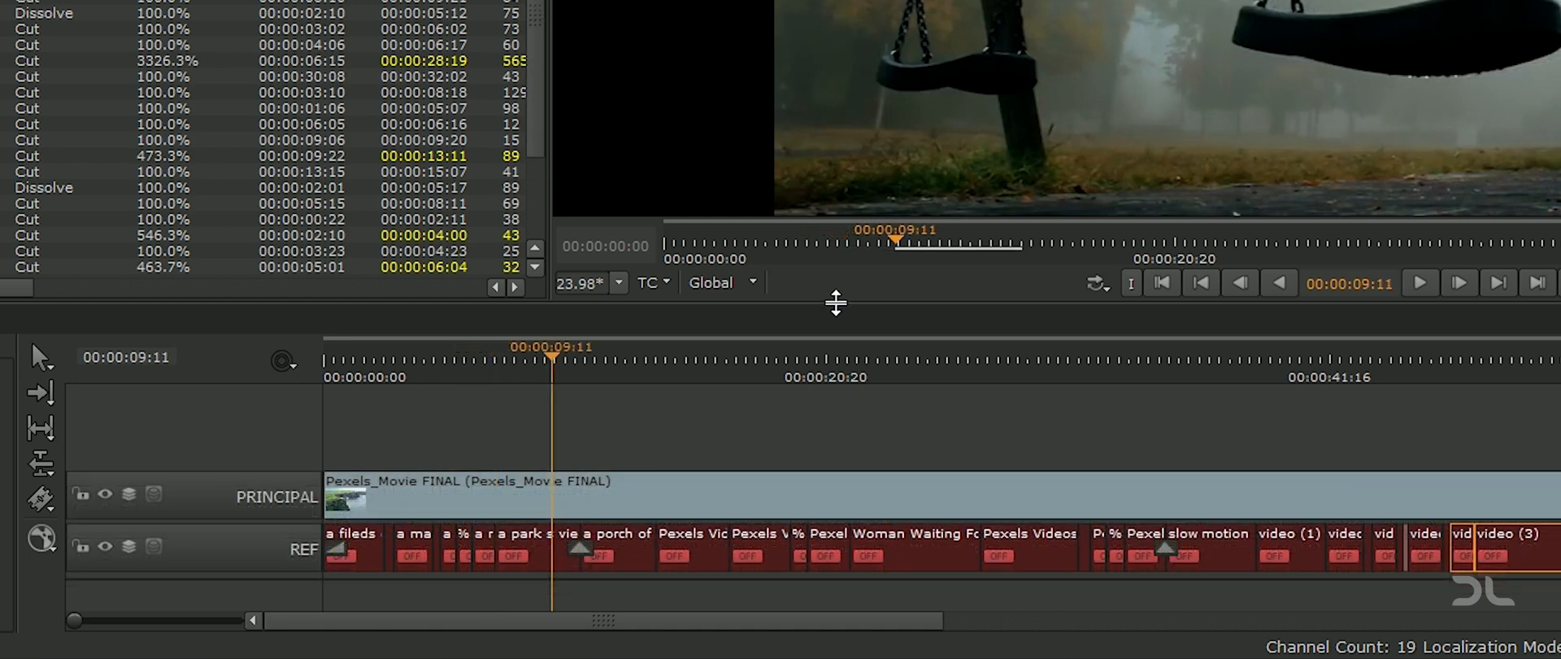
Step: Copy only the cuts of the six clips from Pexels Vic to Pexels Videos from REF to PRINCIPAL, using 'From' shot names
{"action": "left_click_drag", "start_coordinate": [837, 301], "coordinate": [850, 82]}
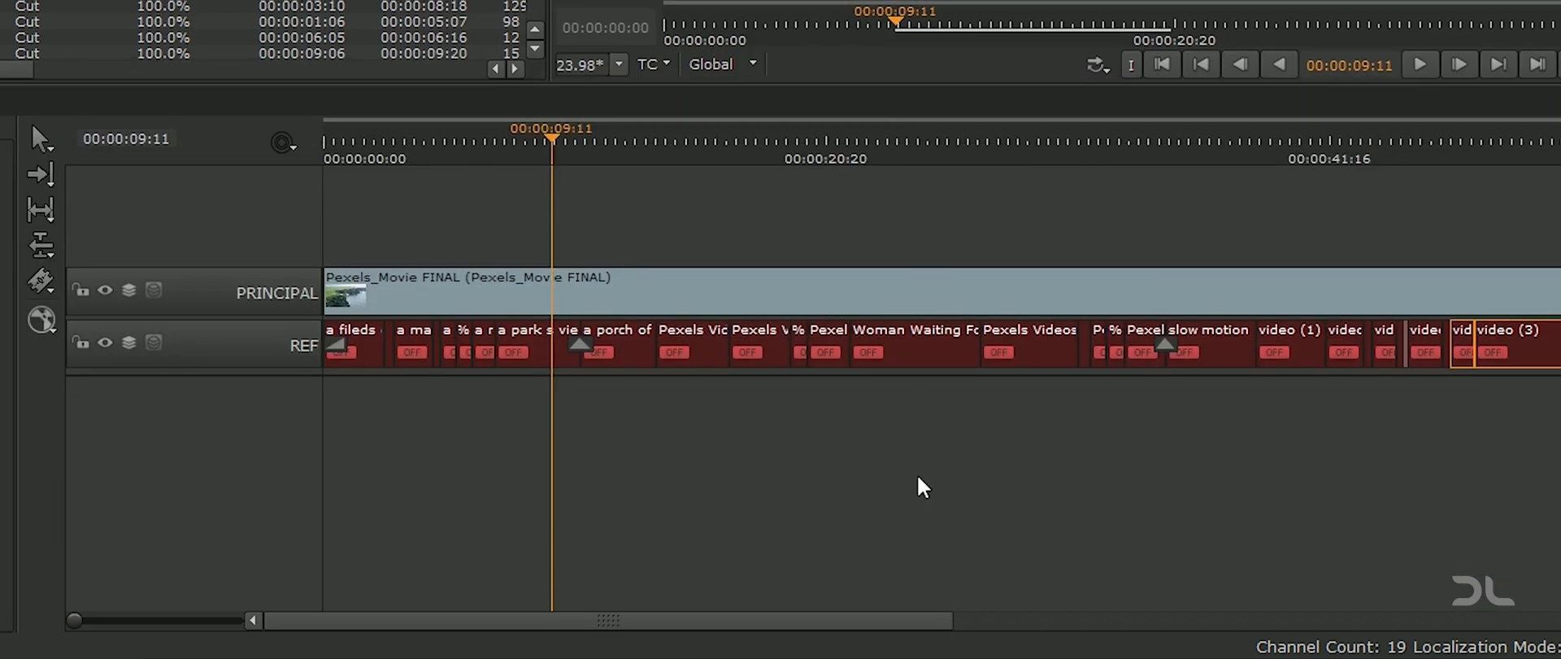
{"action": "left_click_drag", "start_coordinate": [1312, 446], "coordinate": [924, 407]}
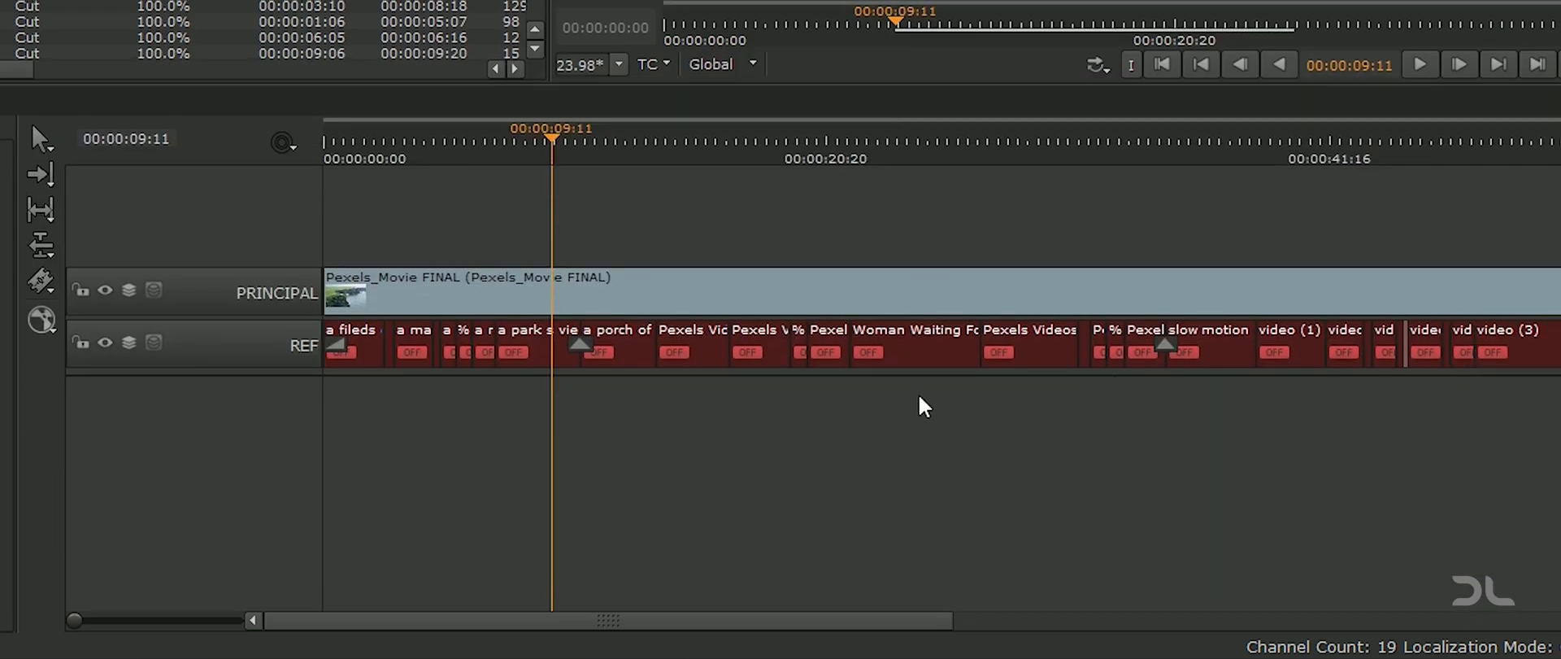
{"action": "left_click_drag", "start_coordinate": [1069, 439], "coordinate": [673, 323]}
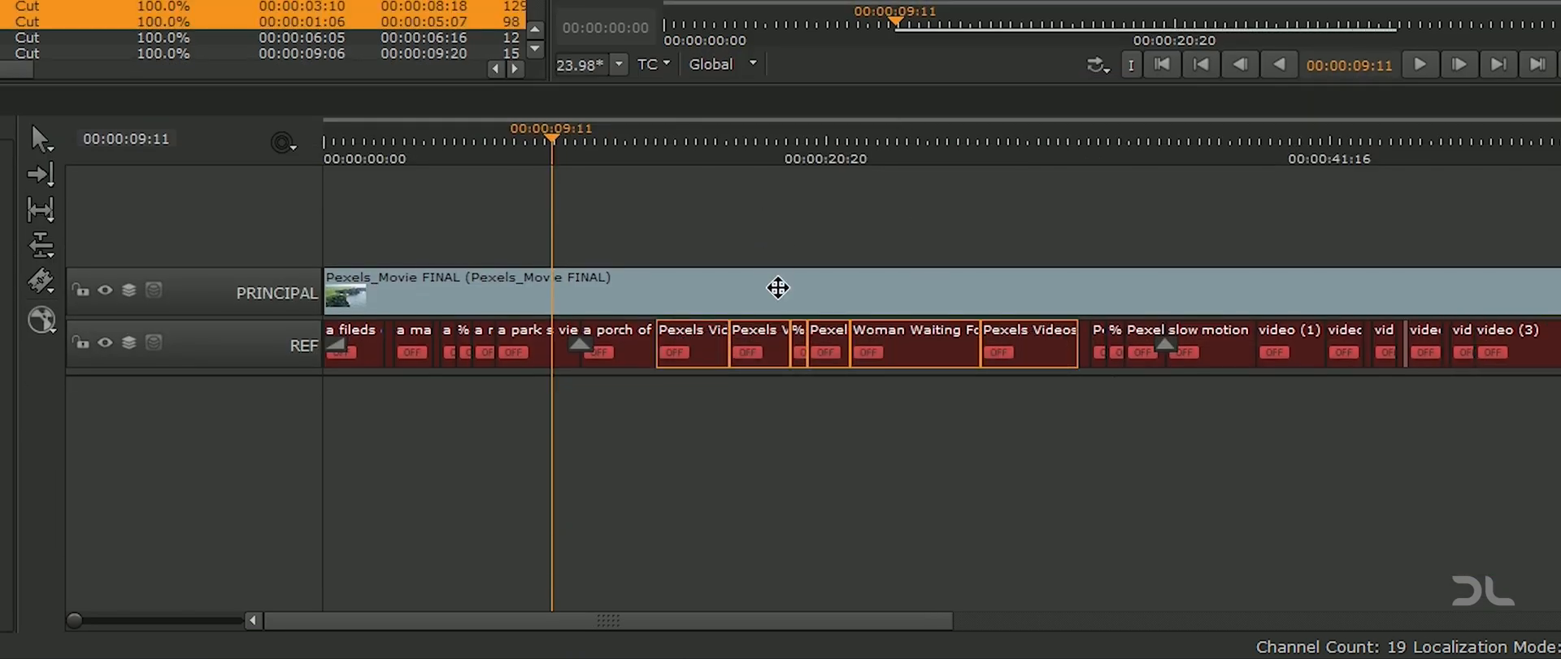
{"action": "right_click", "coordinate": [880, 336]}
{"action": "mouse_move", "coordinate": [1011, 331]}
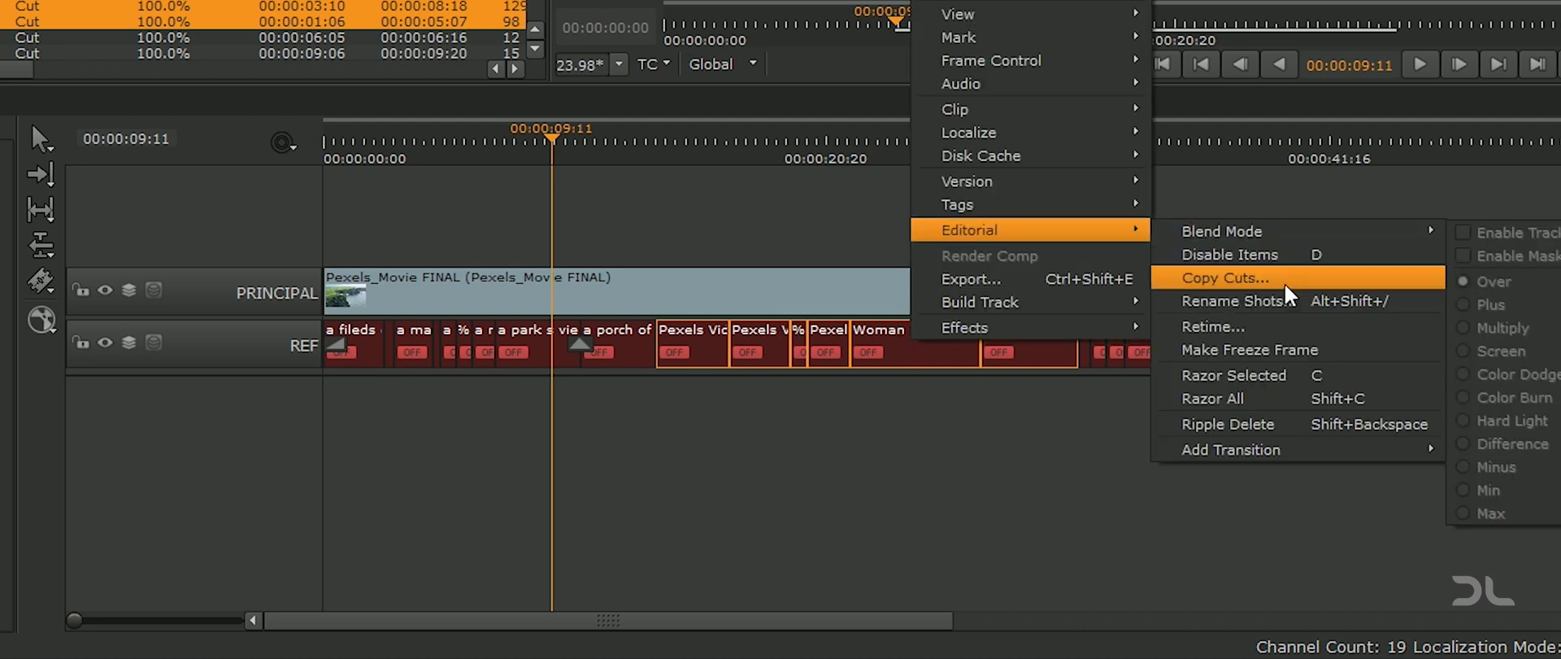
{"action": "left_click", "coordinate": [1237, 286]}
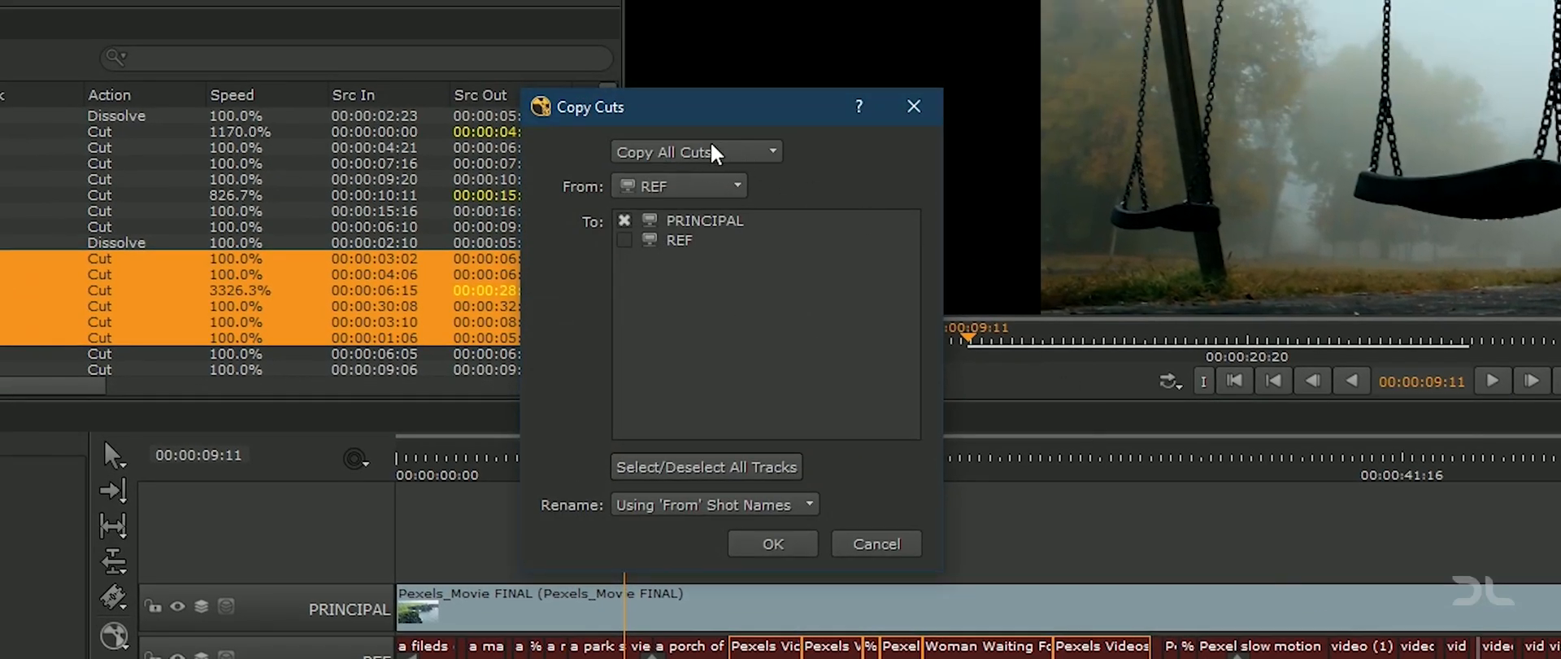
{"action": "left_click_drag", "start_coordinate": [755, 106], "coordinate": [1251, 117]}
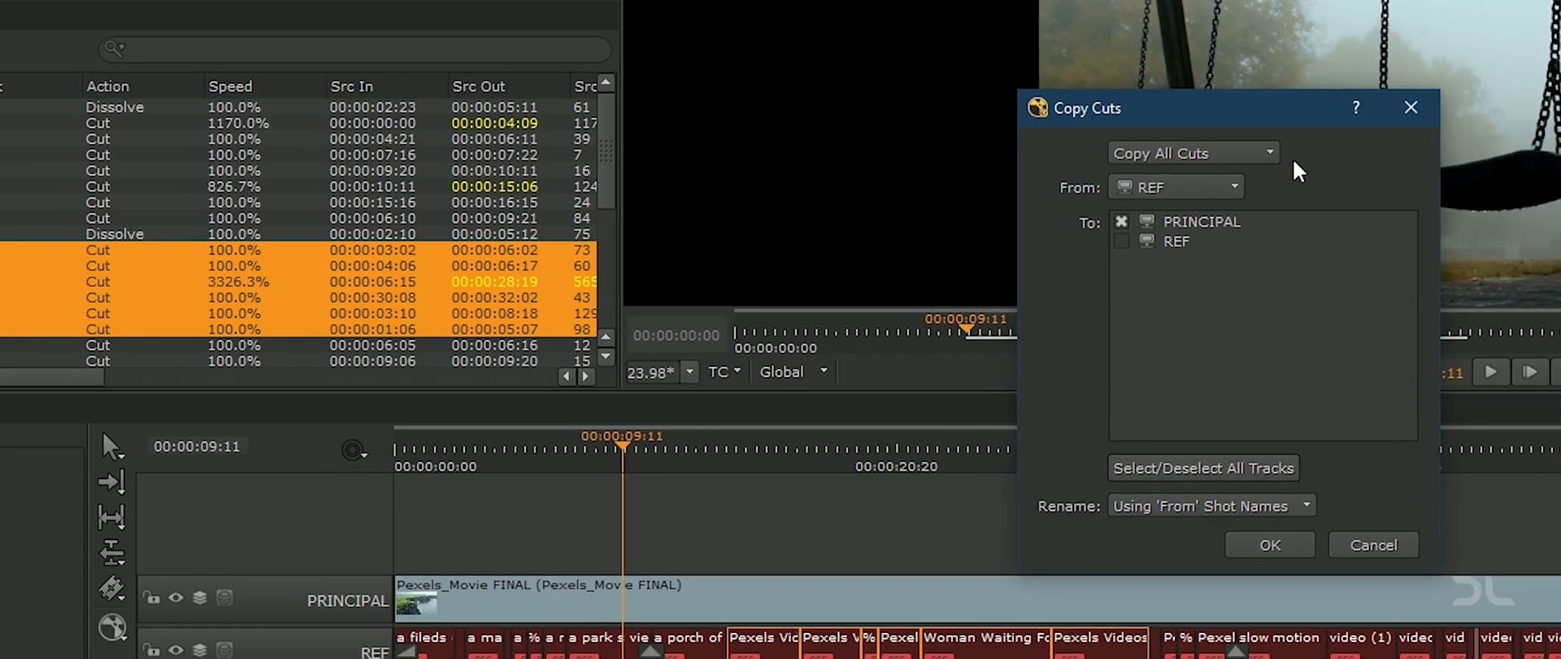
{"action": "left_click", "coordinate": [1225, 159]}
{"action": "left_click", "coordinate": [1202, 143]}
{"action": "left_click", "coordinate": [1220, 119]}
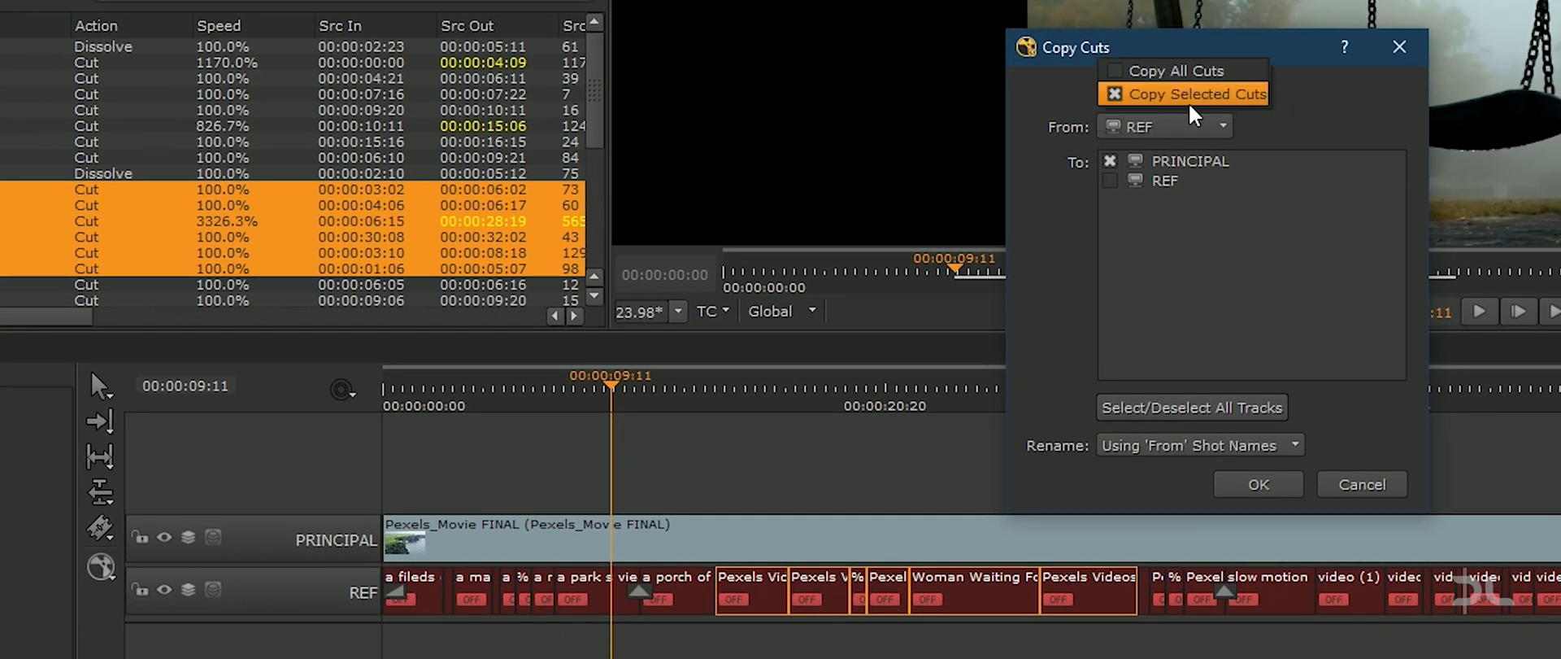
{"action": "left_click", "coordinate": [1240, 97]}
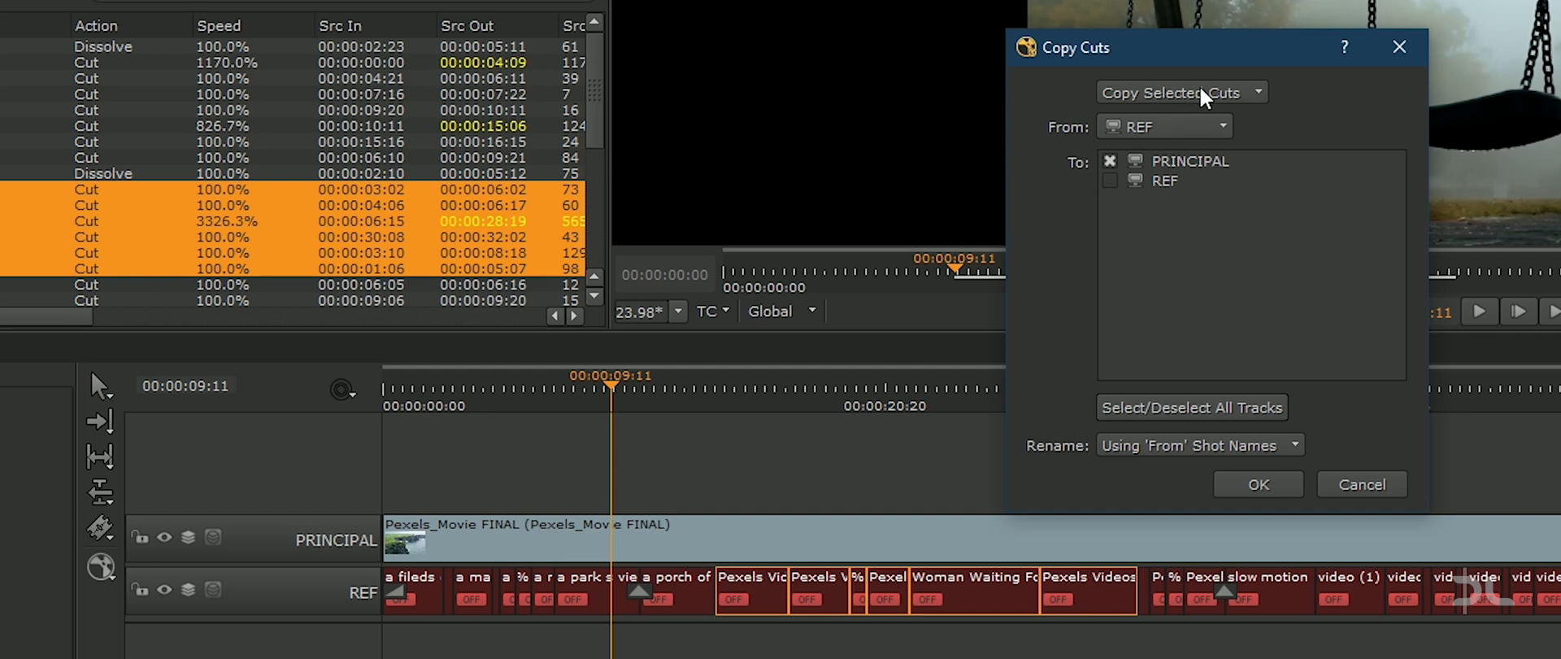
{"action": "left_click", "coordinate": [1269, 487]}
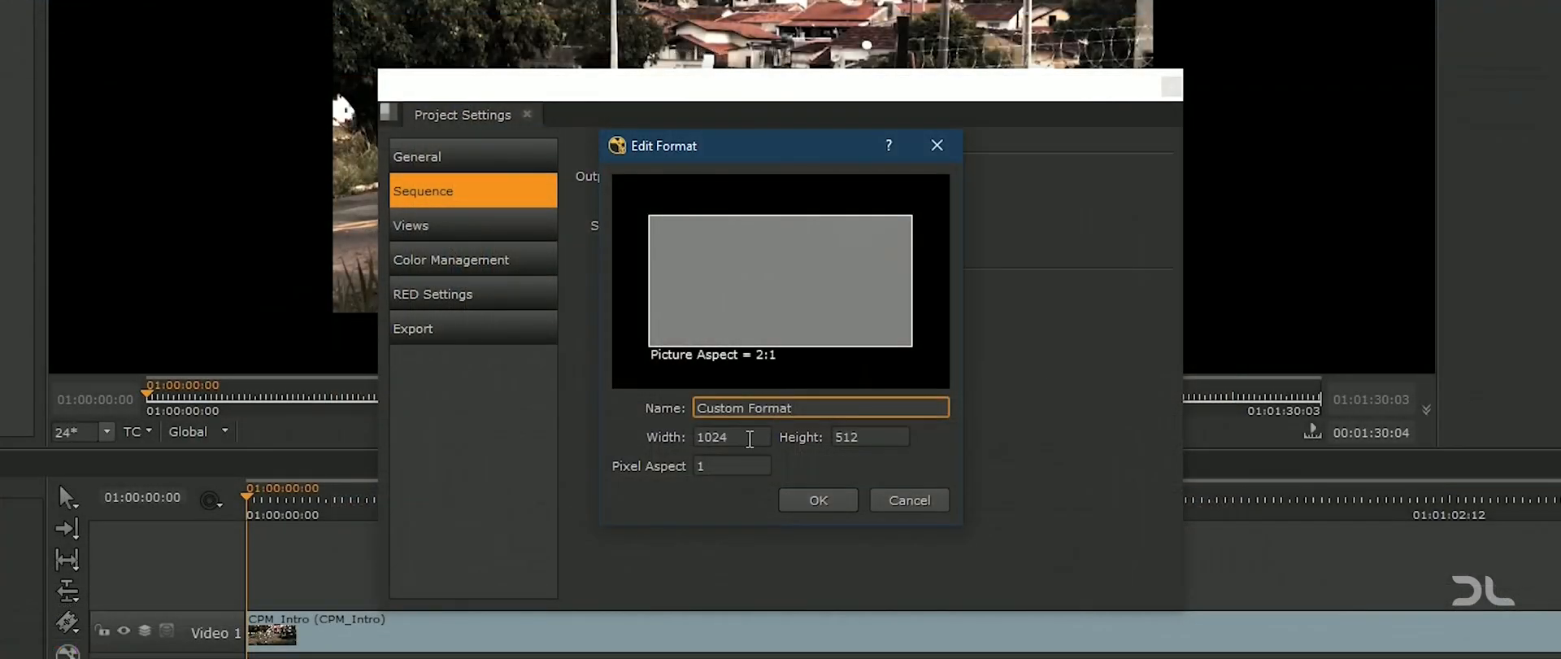
Step: Set the width of the sequence's custom output format to 2560 in the project settings
{"action": "key", "text": "Tab"}
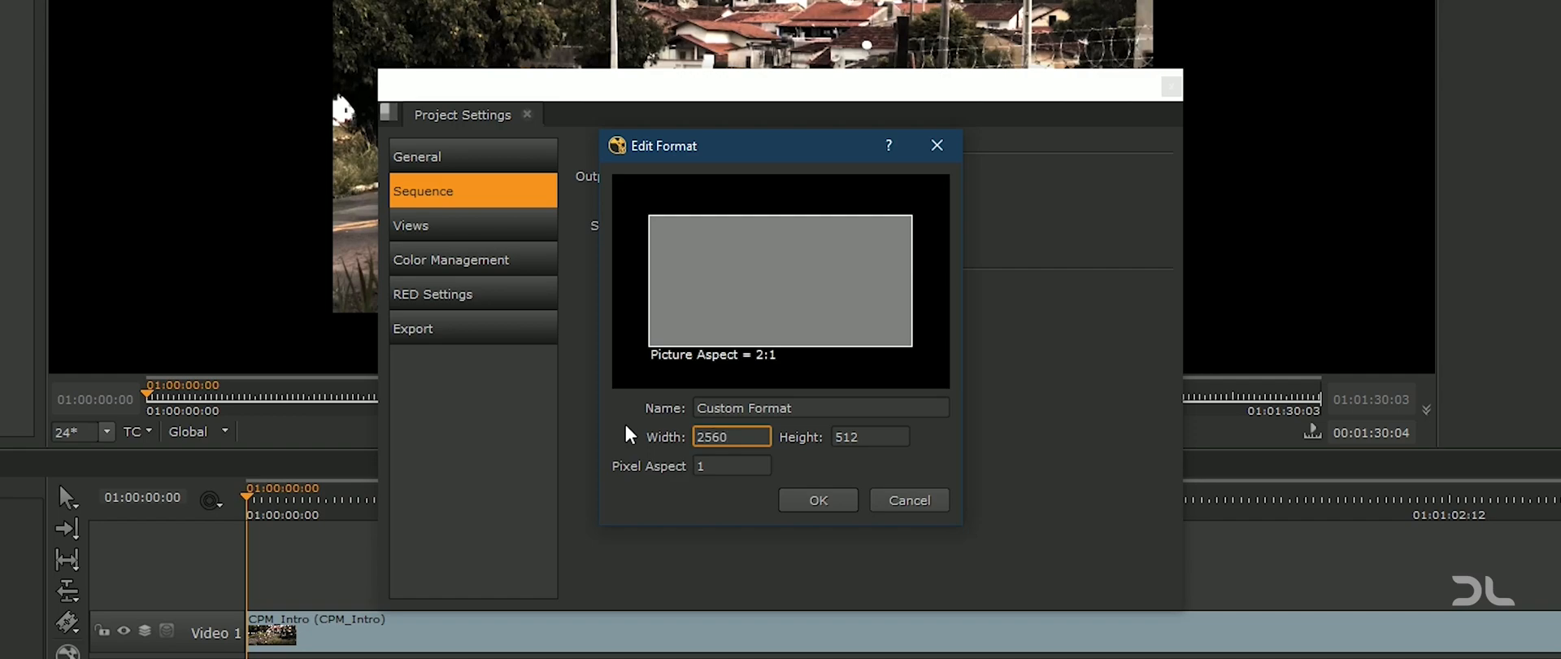
{"action": "key", "text": "Tab"}
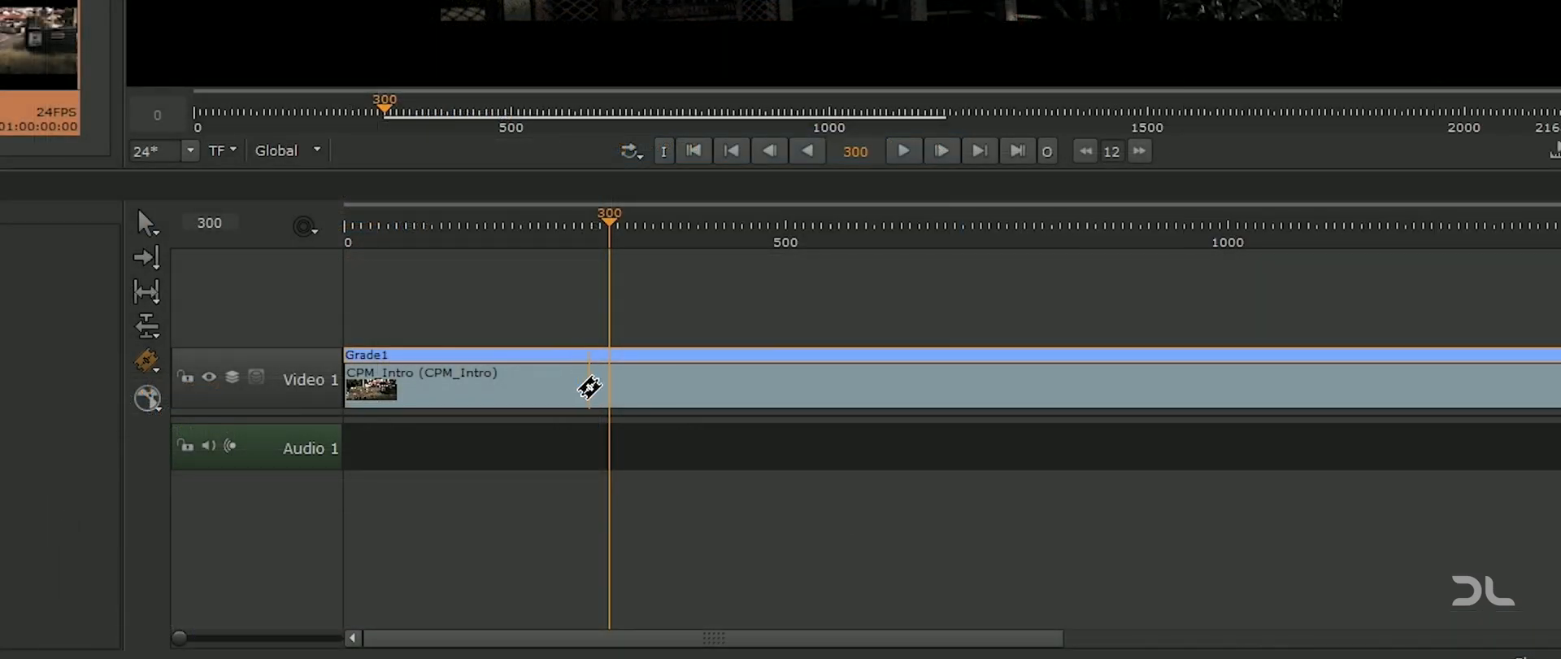
Step: Cut the CPM_Intro clip on Video 1 into separate shots with the Razor tool
{"action": "left_click", "coordinate": [796, 387]}
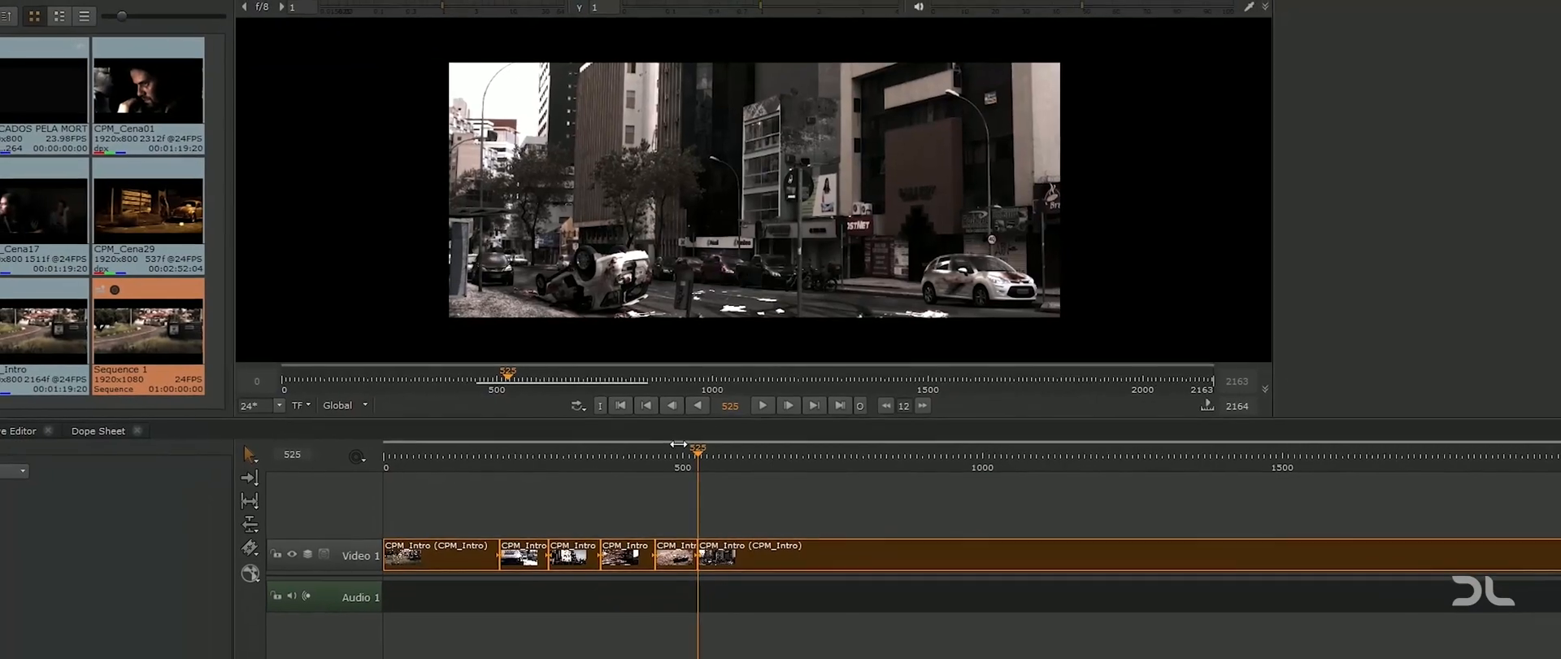
{"action": "left_click_drag", "start_coordinate": [697, 452], "coordinate": [1018, 436]}
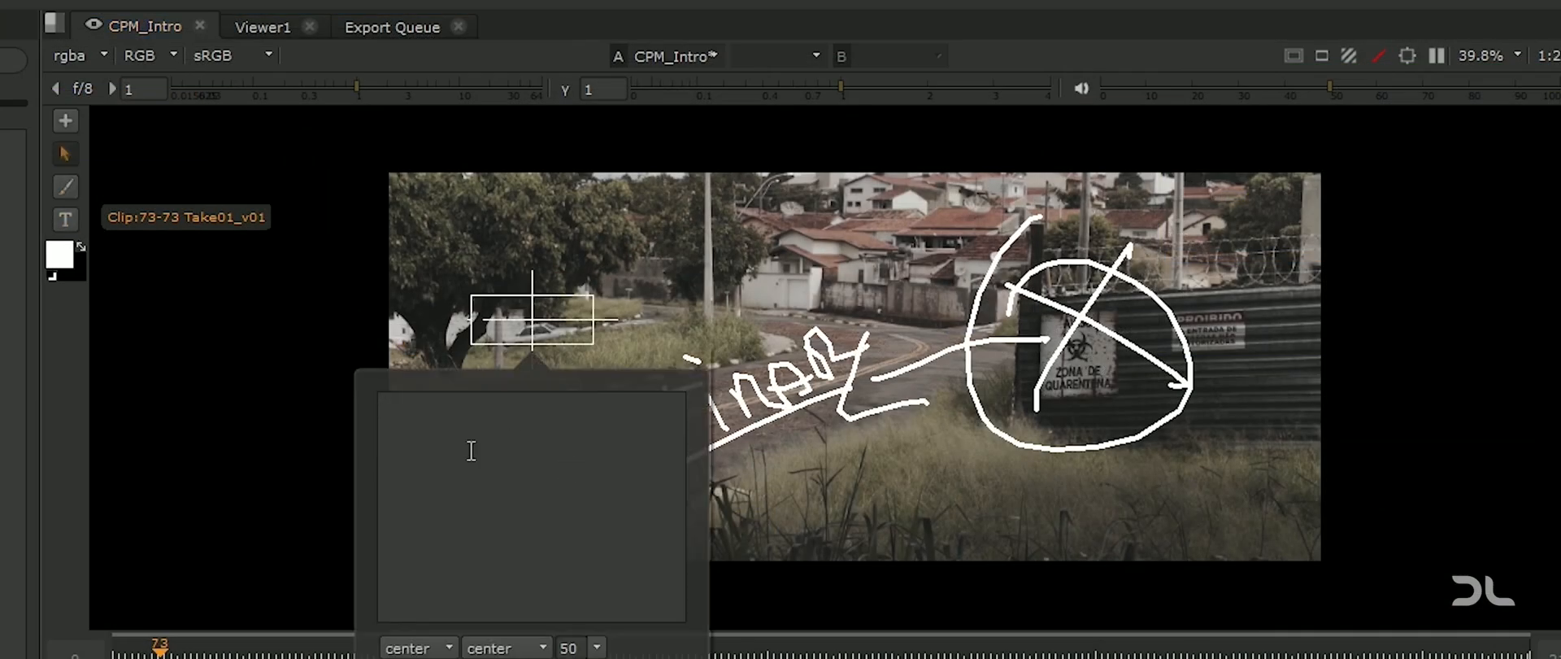
Step: Add the text annotation "REMOVER A PLACA" to the CPM_Intro shot at frame 73
{"action": "type", "text": "REMOVER A PLACA"}
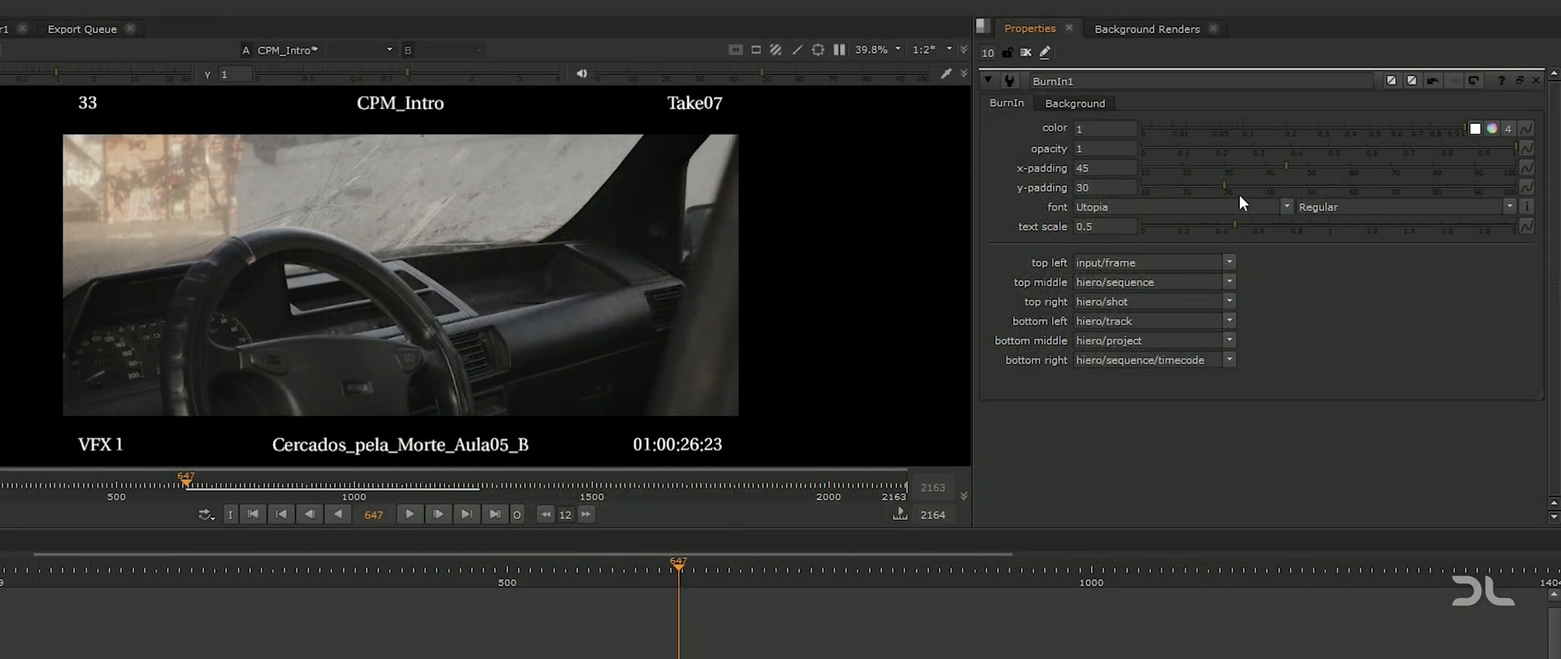
{"action": "left_click", "coordinate": [1476, 148]}
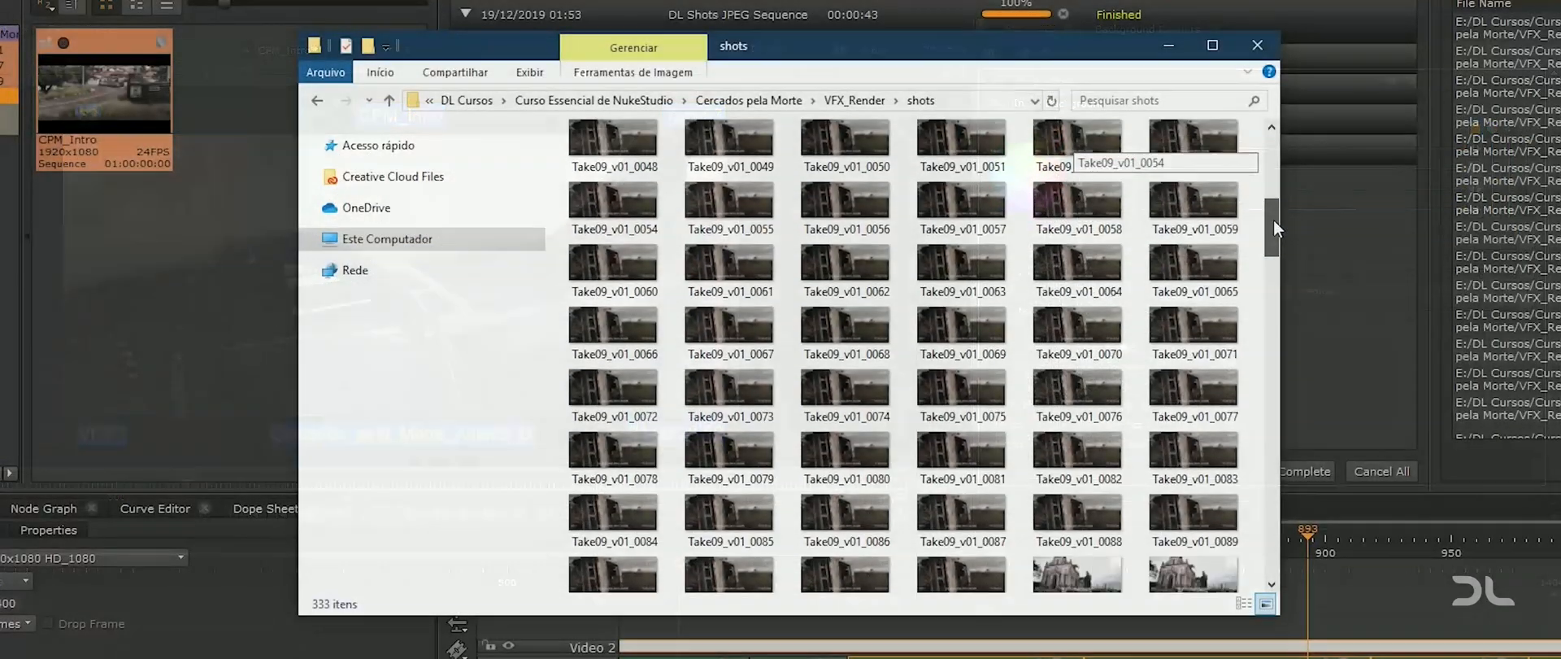
{"action": "left_click_drag", "start_coordinate": [1272, 228], "coordinate": [1272, 276]}
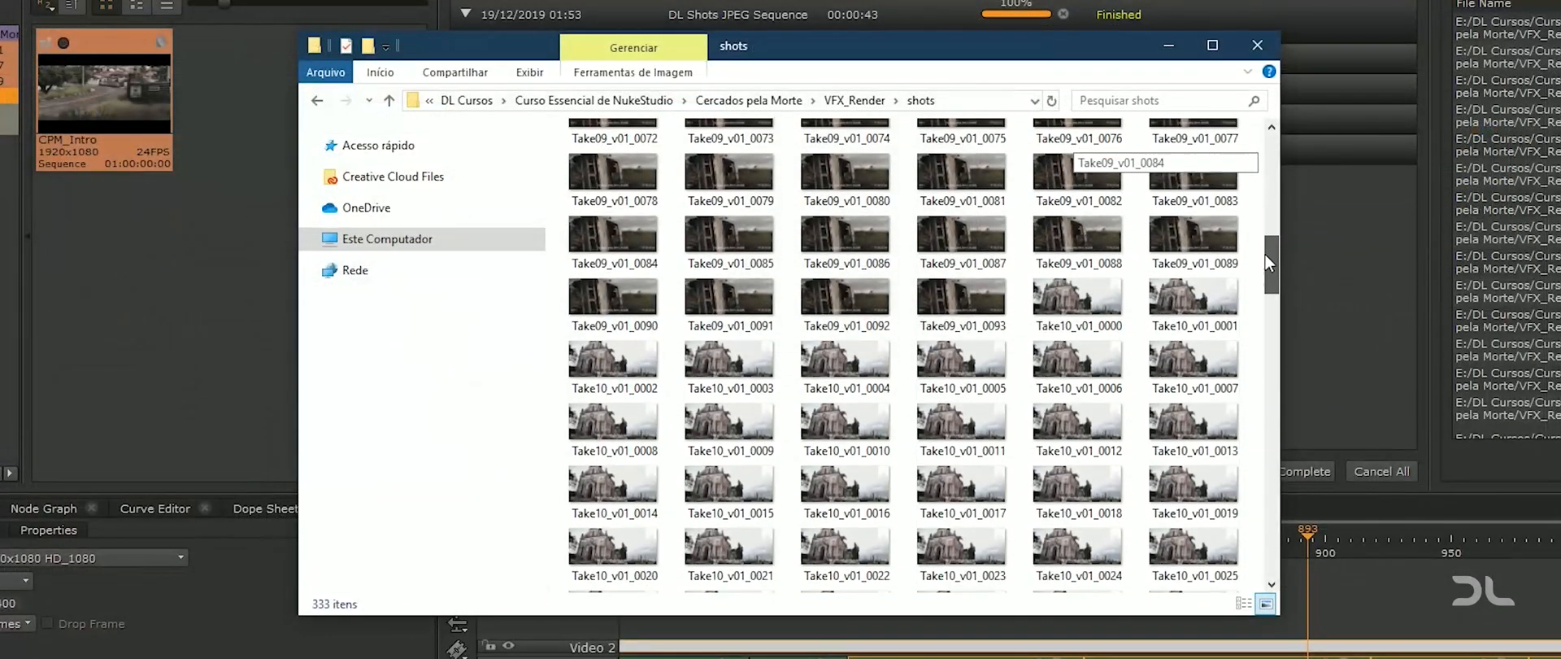
{"action": "left_click_drag", "start_coordinate": [1271, 277], "coordinate": [1272, 306]}
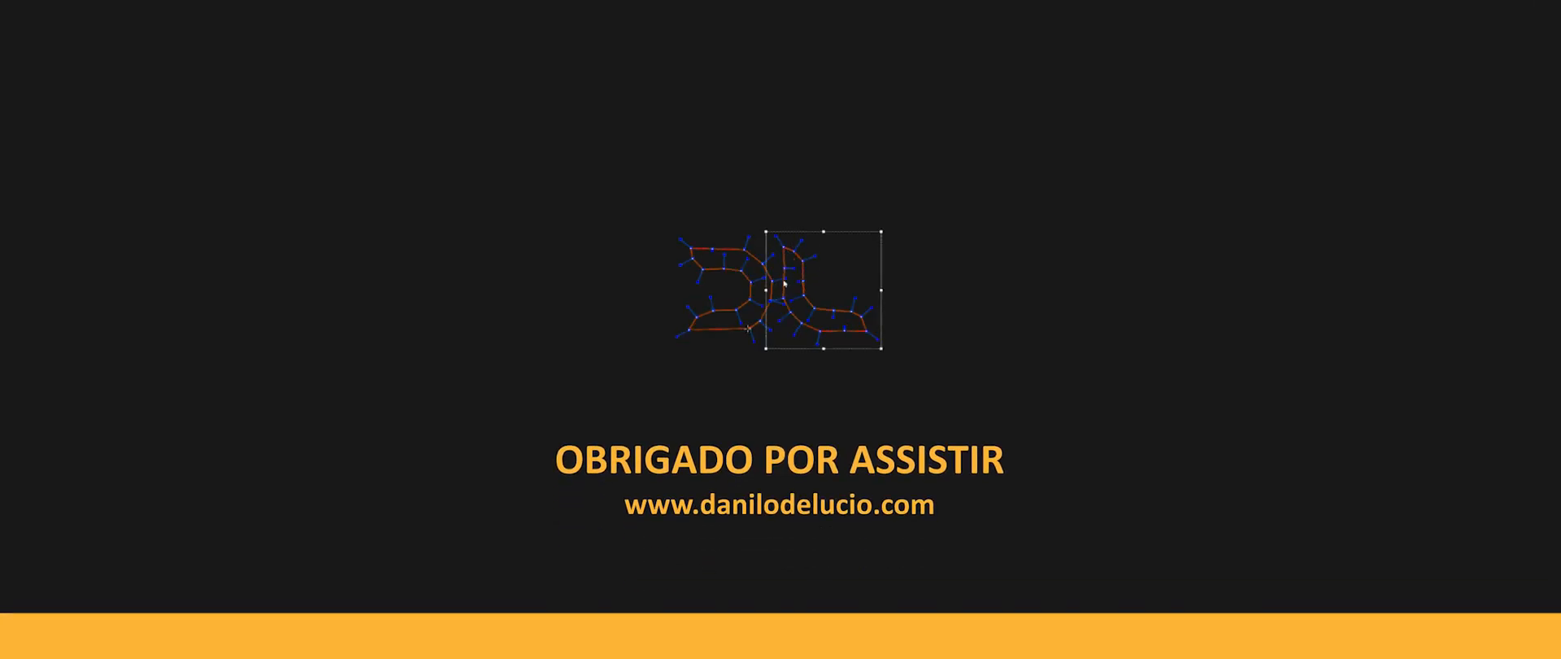